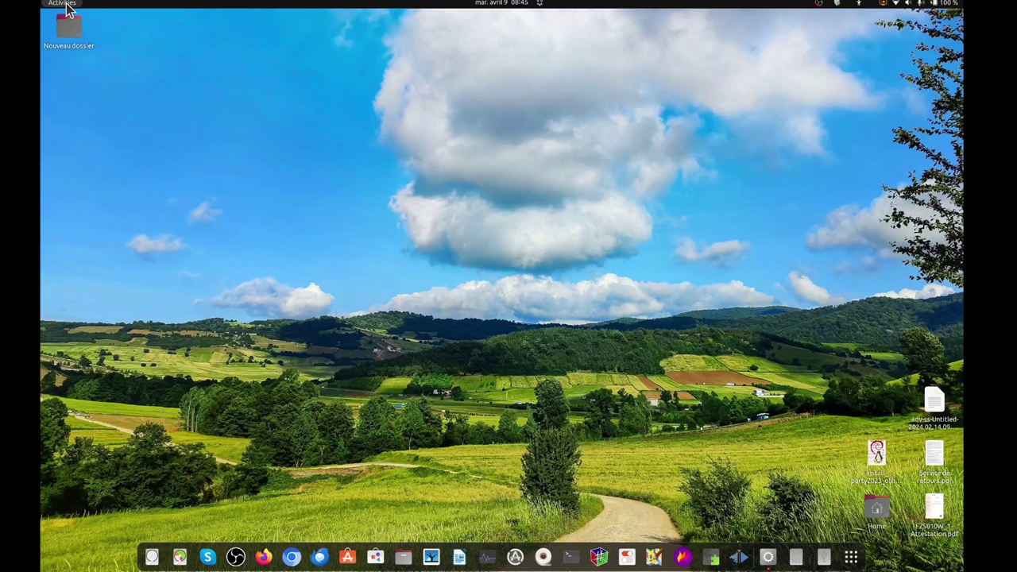
Step: Launch GParted, authenticate with the account password, and move its window to the middle of the desktop
click(63, 4)
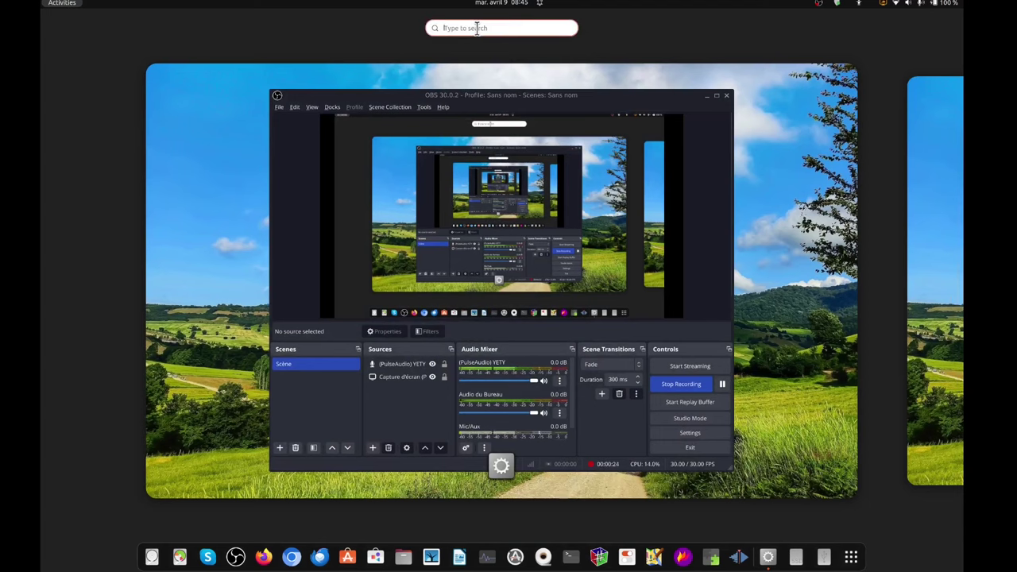
text(gp)
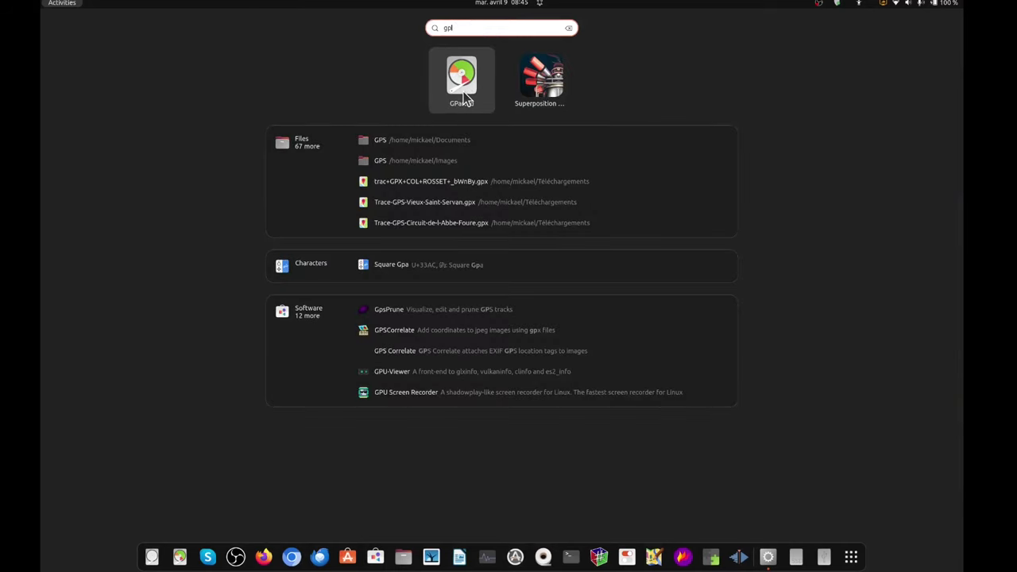
click(463, 91)
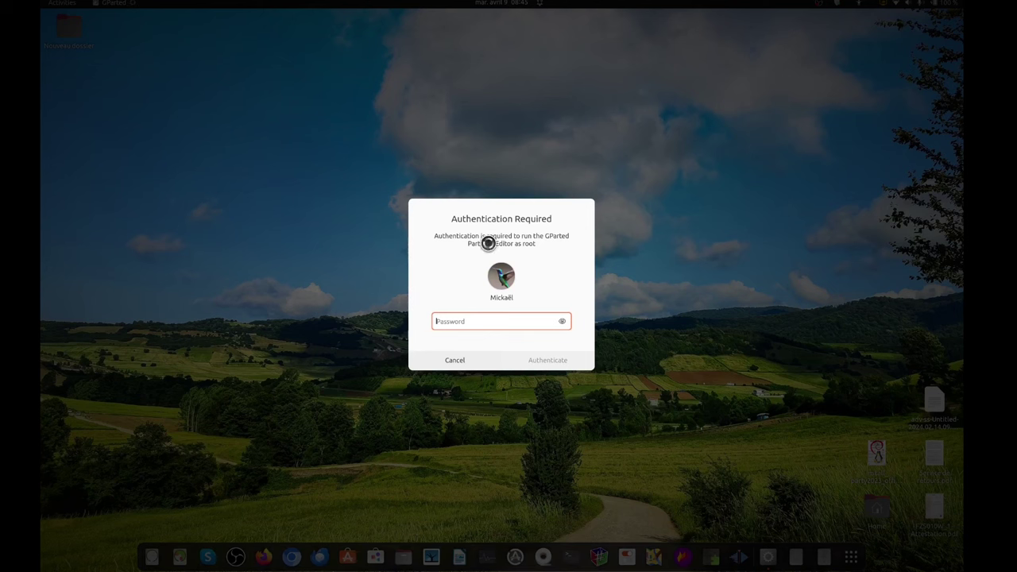
text(****)
key(Return)
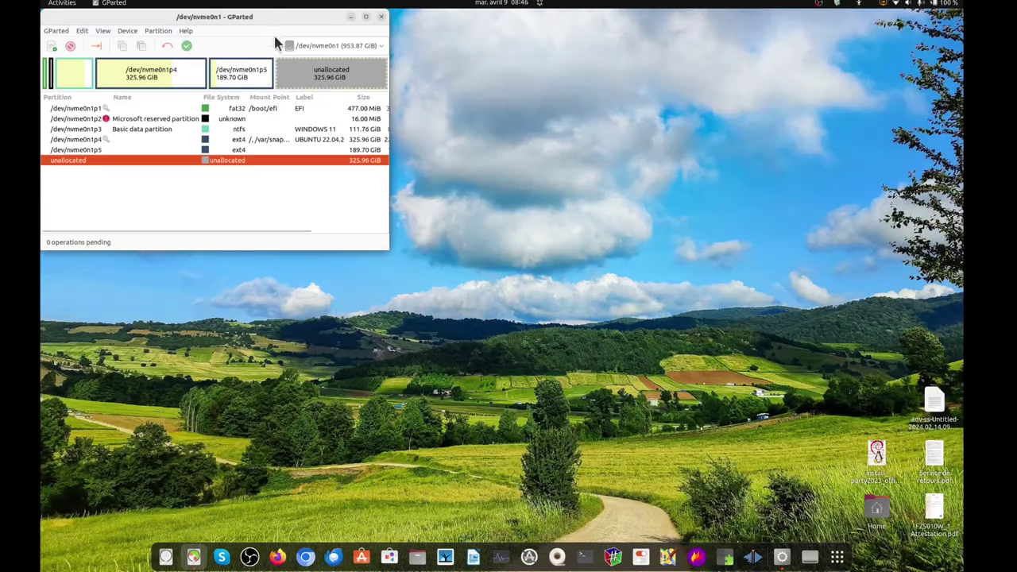
drag(276, 17, 496, 68)
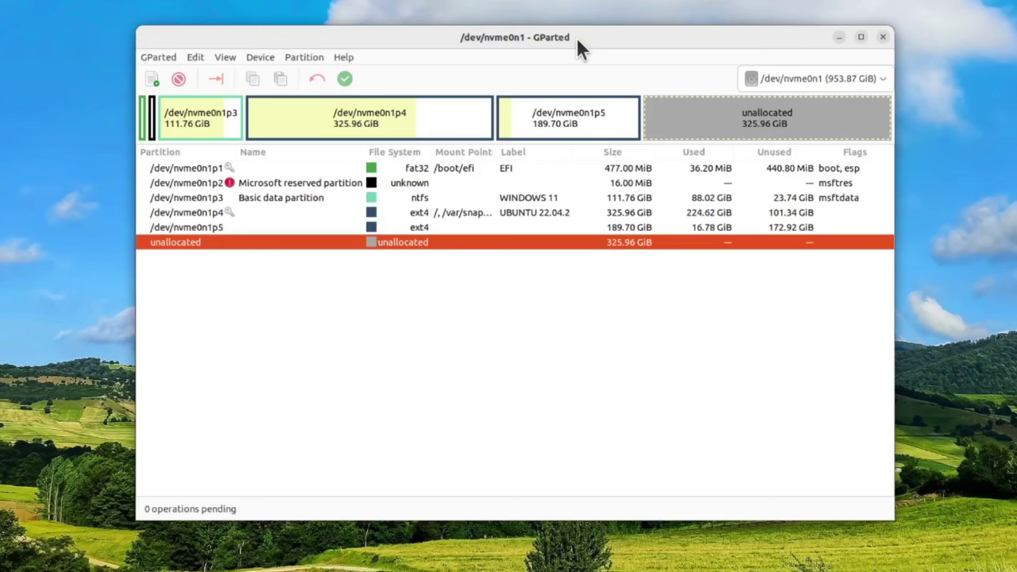
Step: Switch to the /dev/sda disk and display its device information to check the partition table type
click(807, 84)
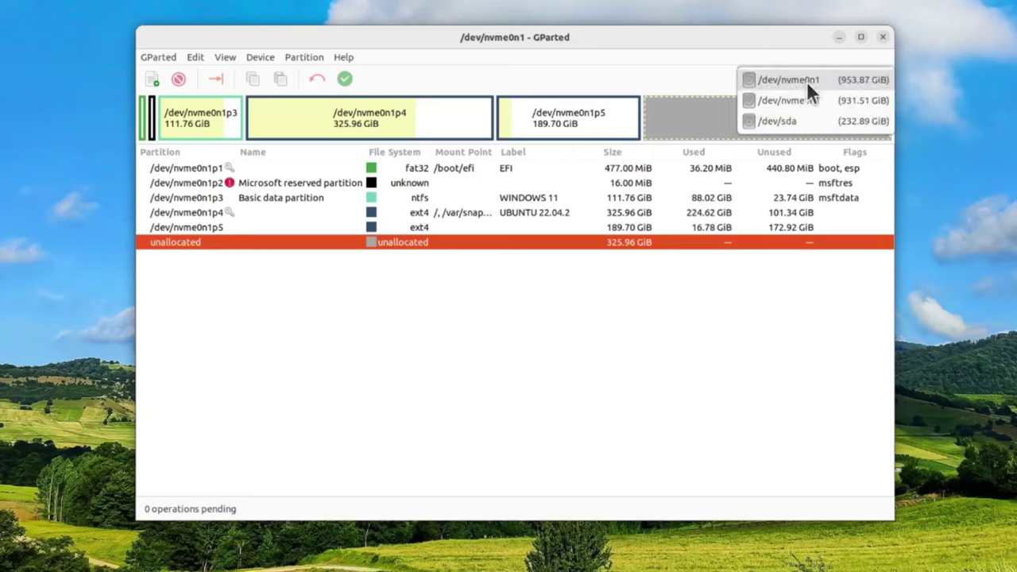
click(845, 122)
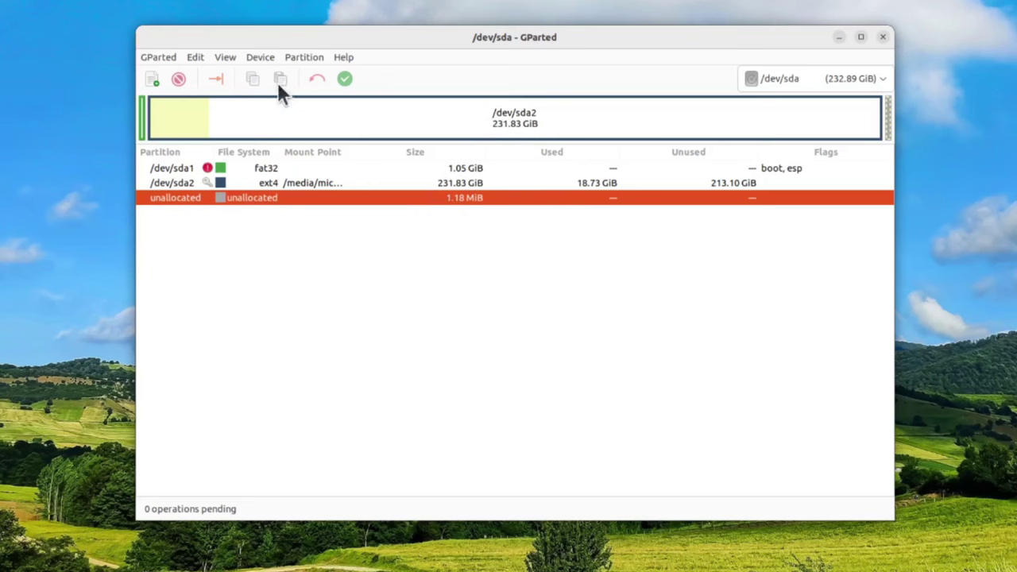
click(225, 62)
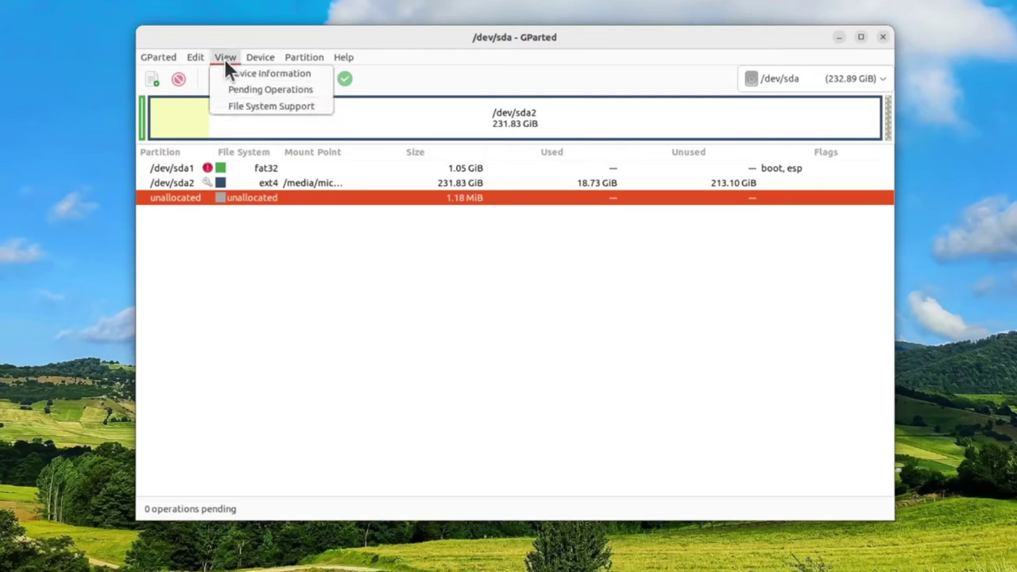
click(267, 73)
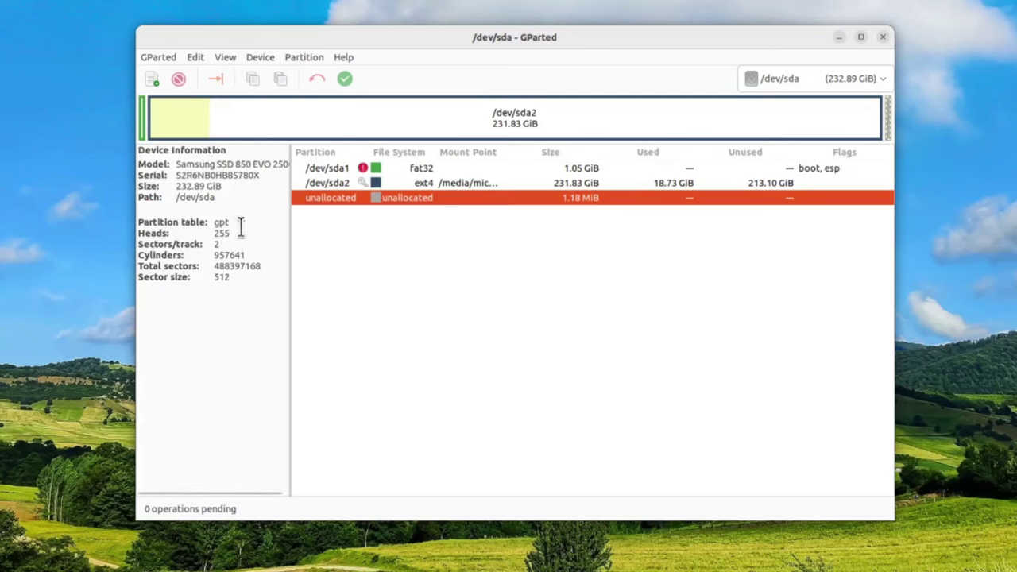
drag(239, 226, 210, 222)
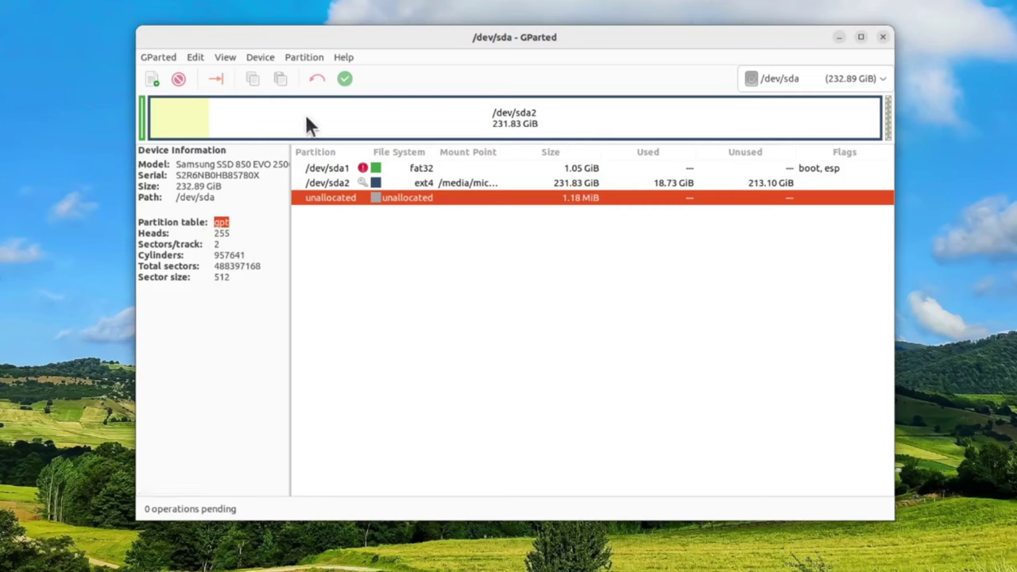
Step: Try to create a new partition table on /dev/sda while its ext4 partition is still mounted
click(262, 61)
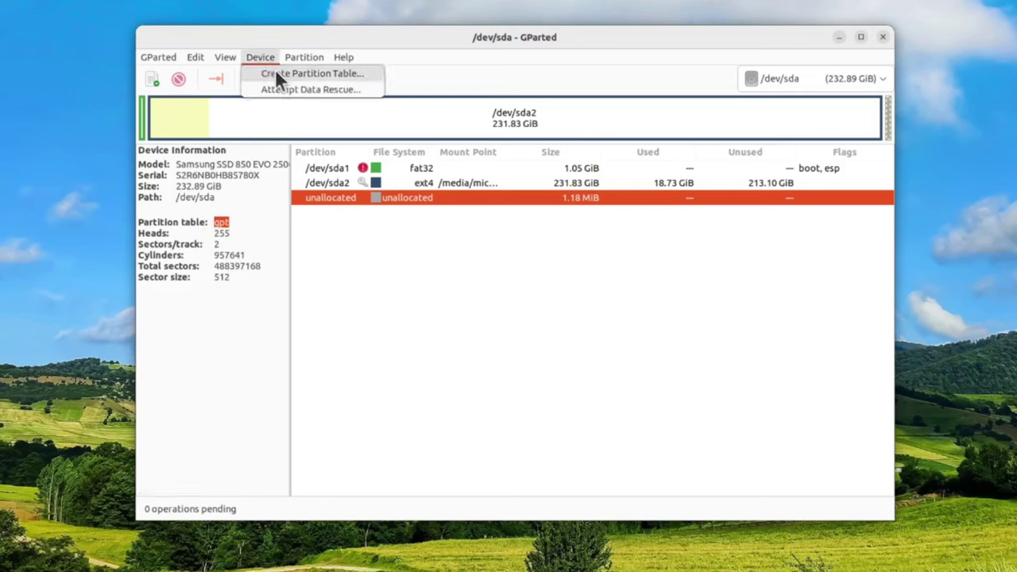
click(287, 77)
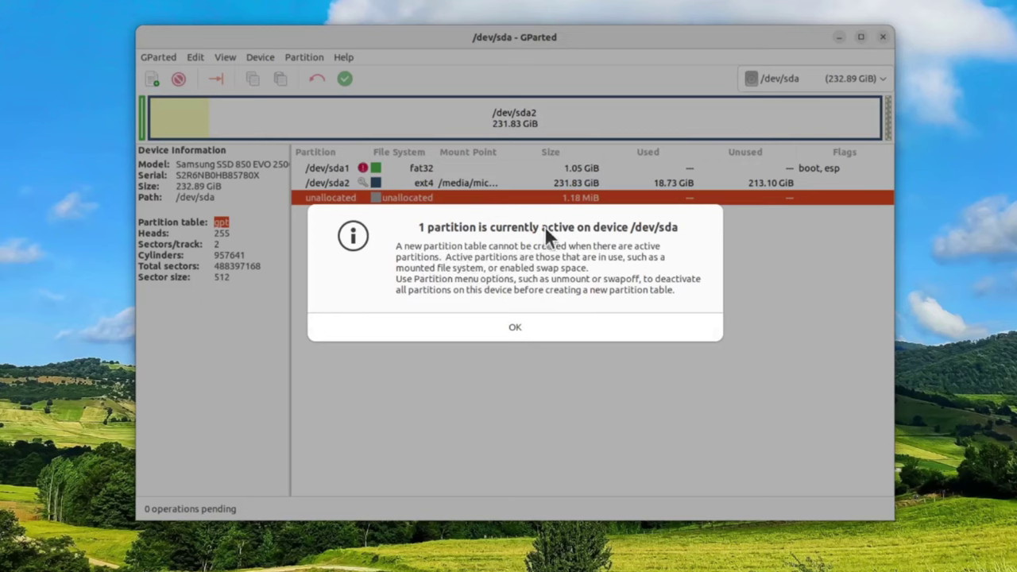
click(523, 328)
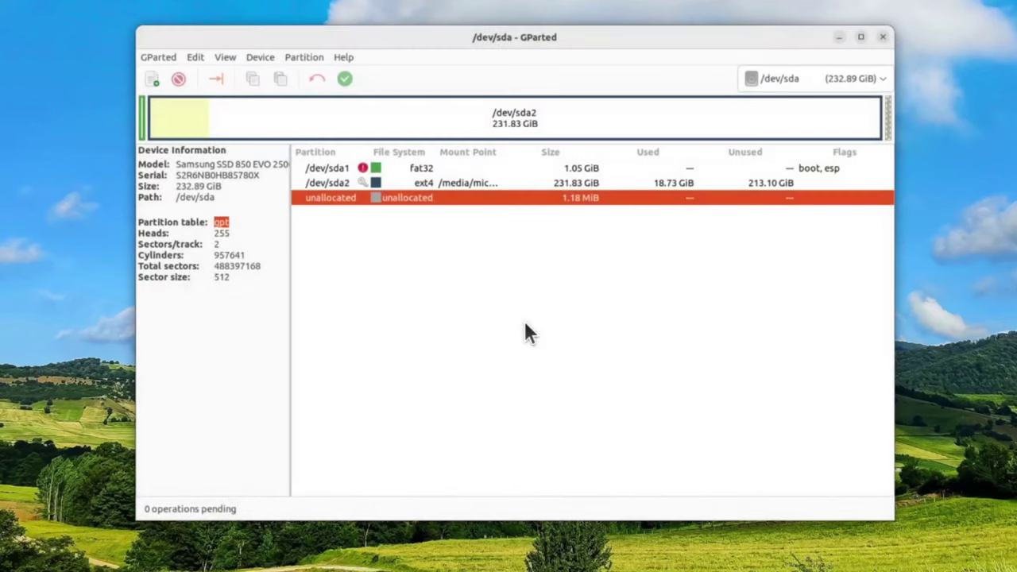
Step: Unmount the /dev/sda2 partition and check whether /dev/sda1 also needs unmounting
click(463, 182)
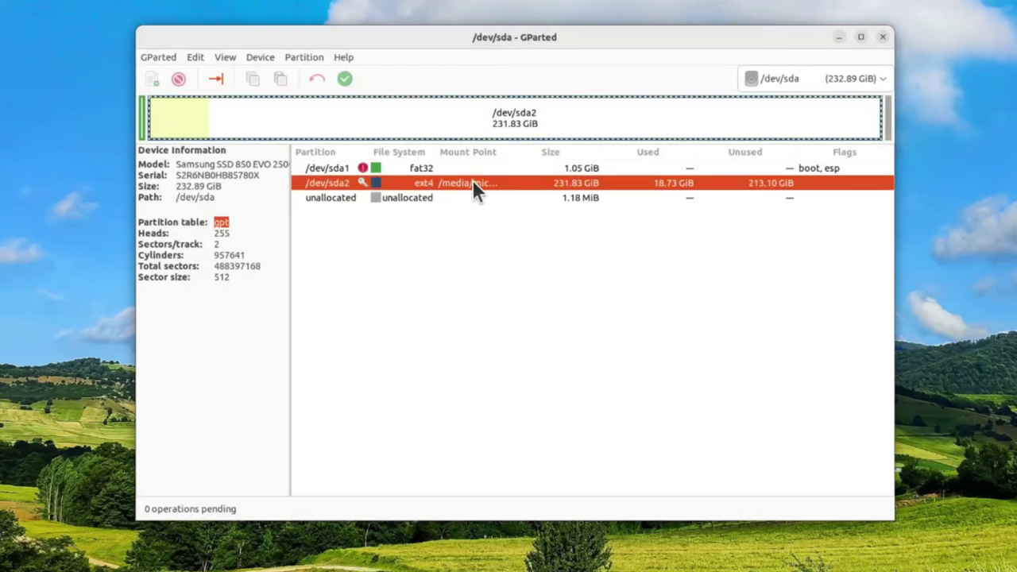
click(293, 58)
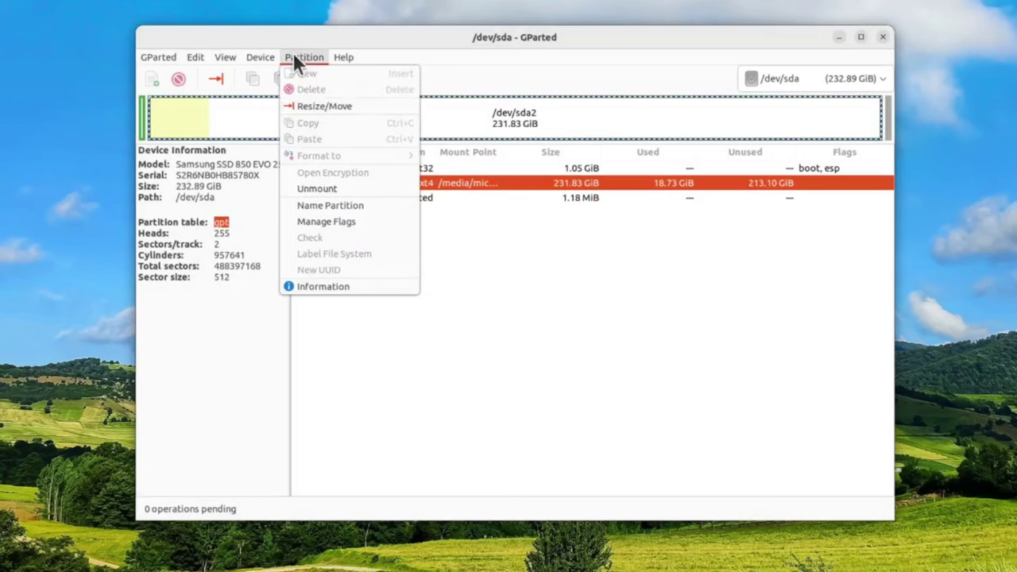
click(312, 189)
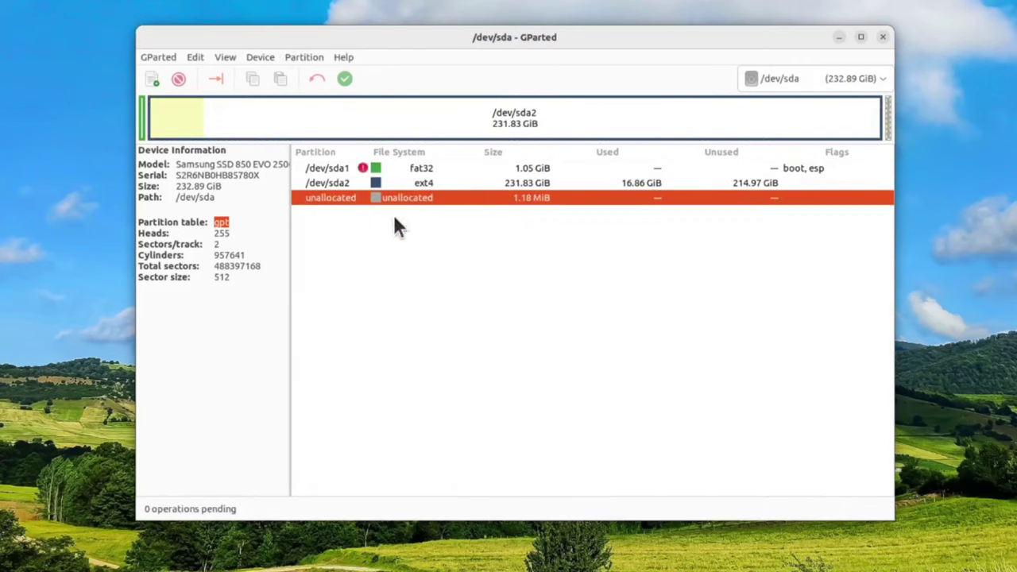
click(442, 170)
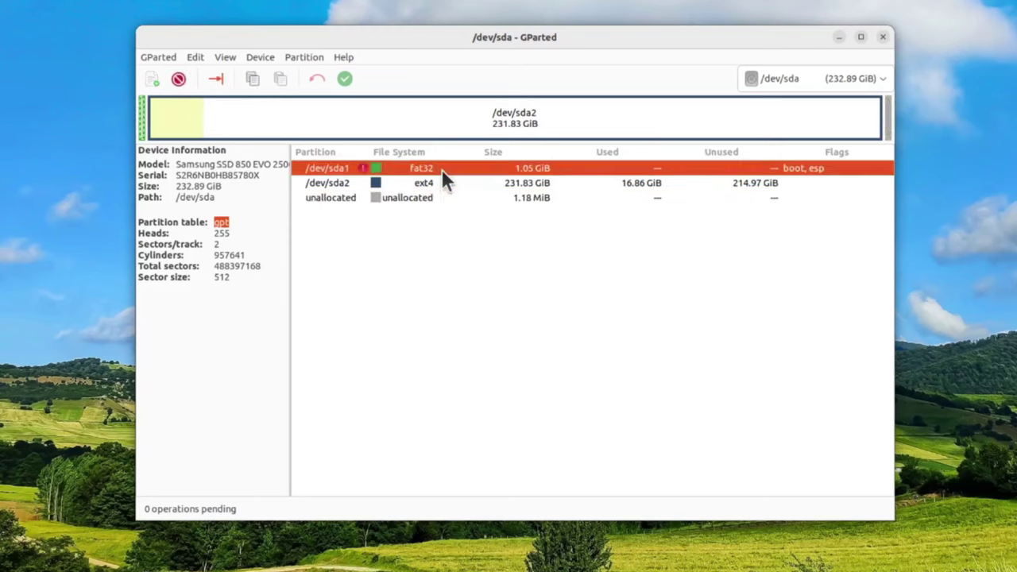
click(301, 57)
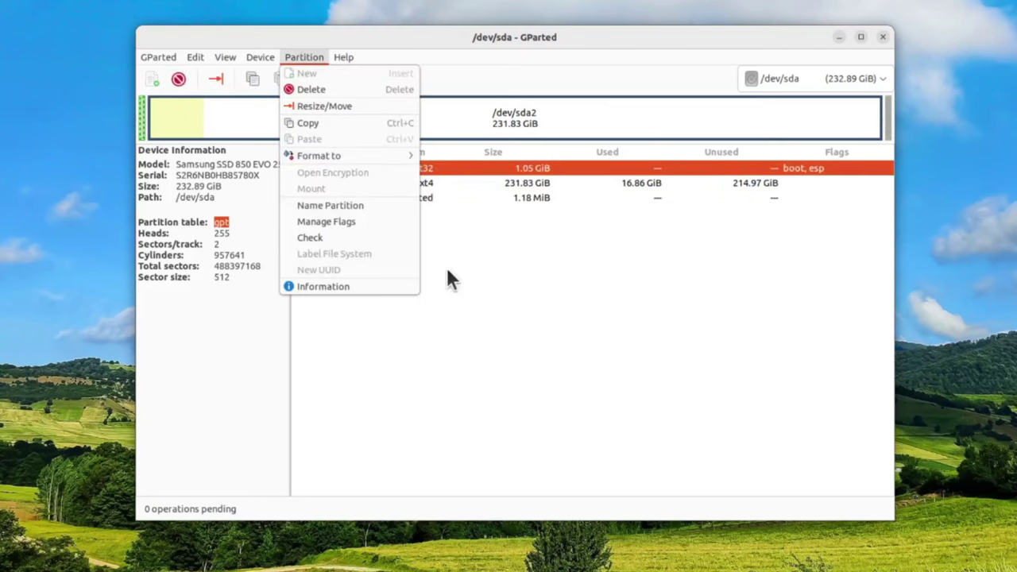
click(513, 301)
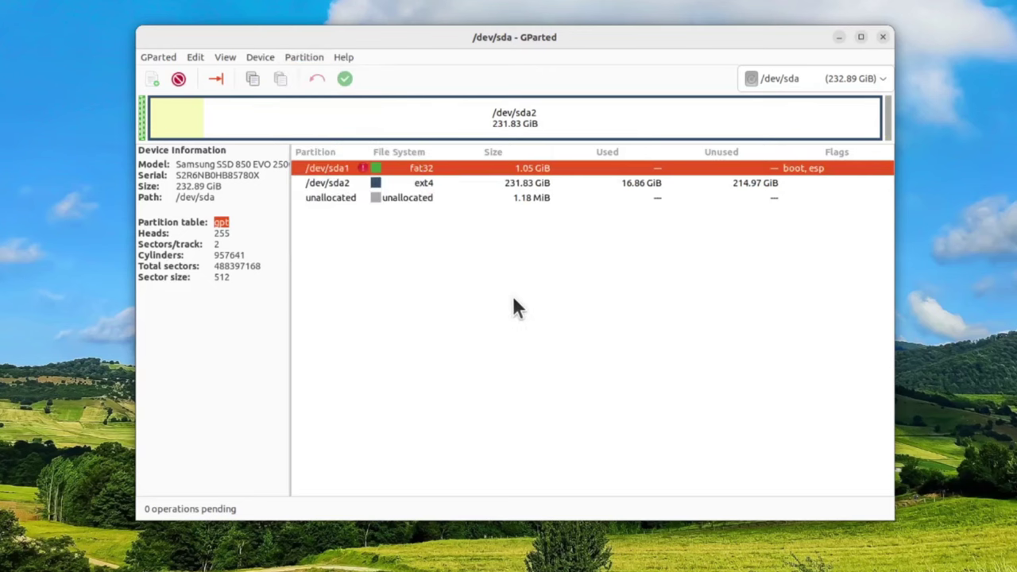
Step: Create a new gpt partition table on /dev/sda, erasing the entire disk
click(256, 55)
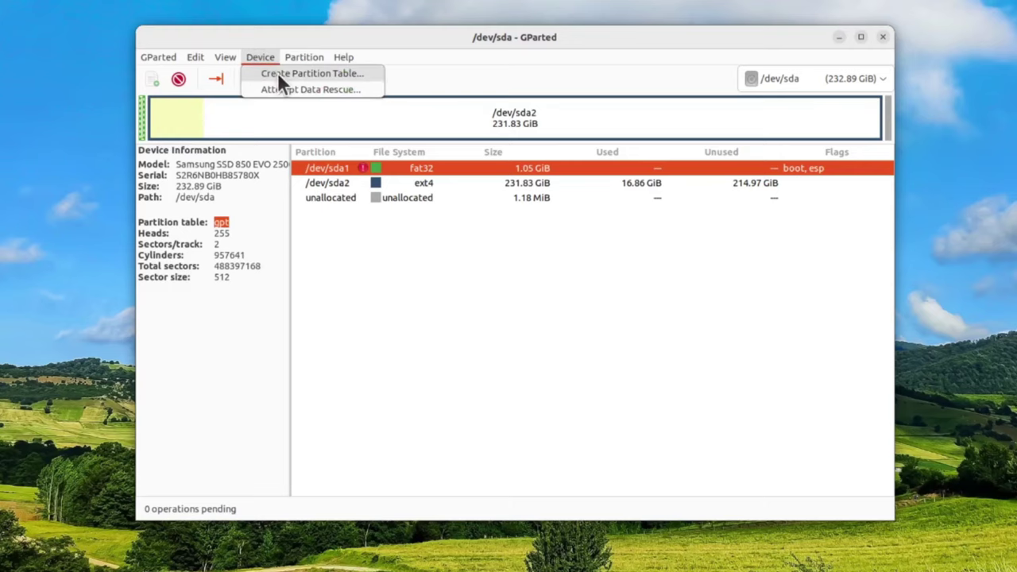
click(278, 72)
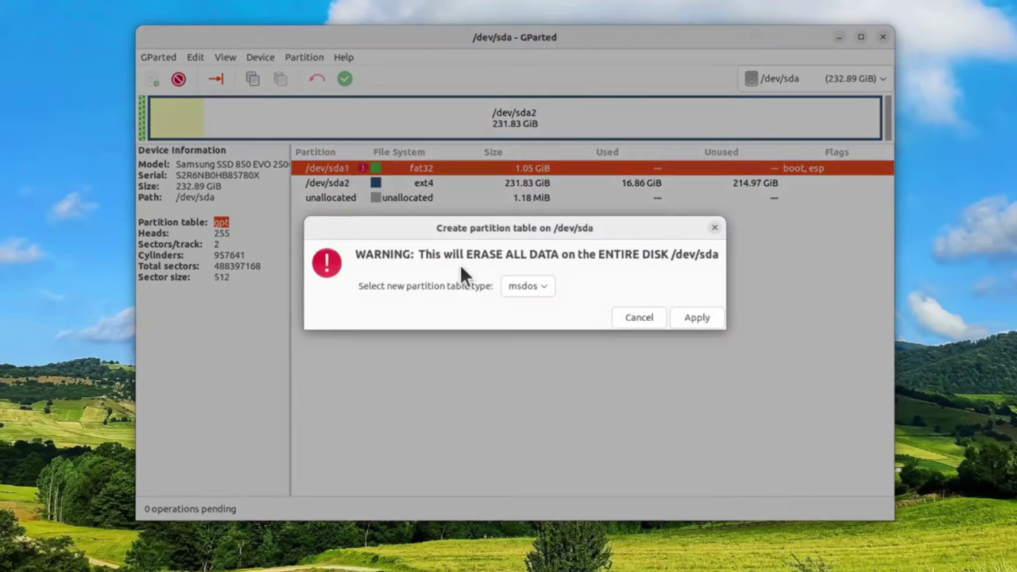
click(543, 291)
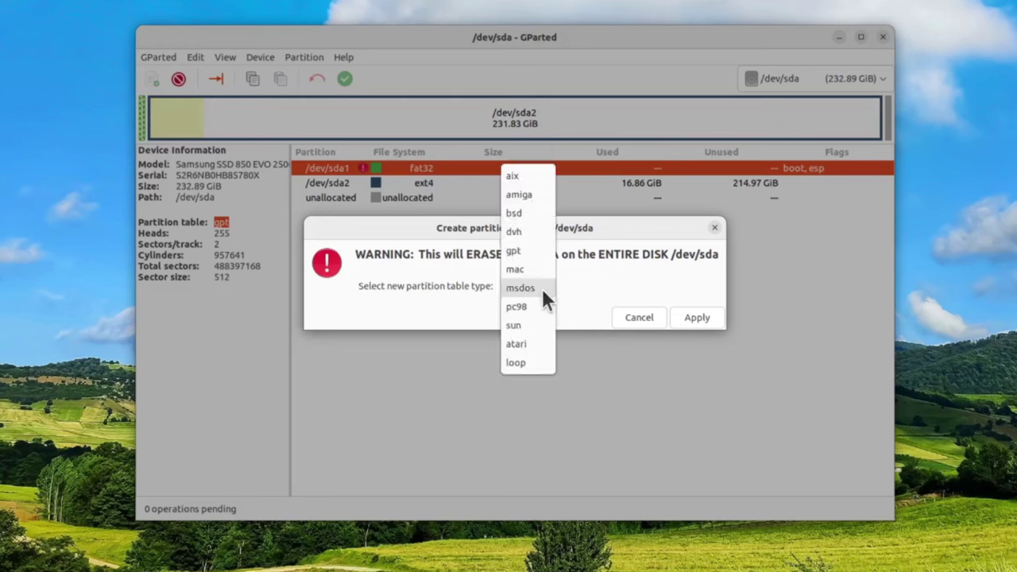
click(518, 251)
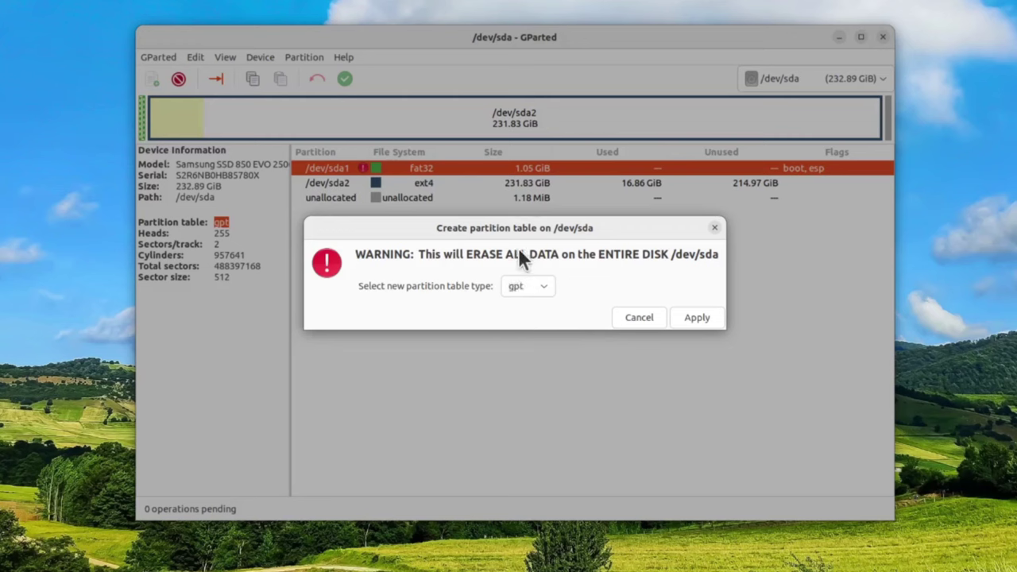
click(697, 318)
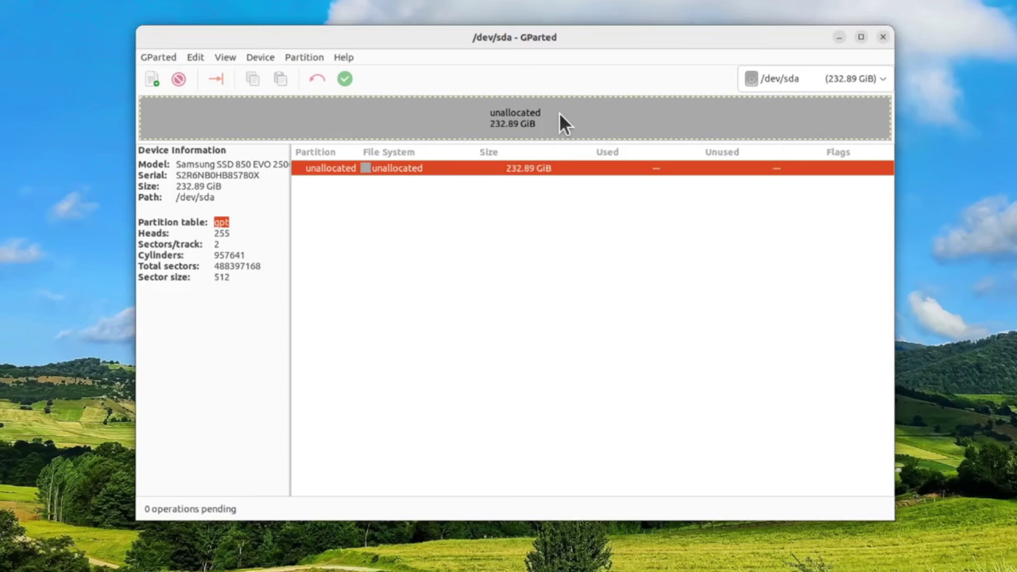
Step: Add a new 500 MiB fat32 primary partition at the start of the unallocated space on /dev/sda
click(303, 57)
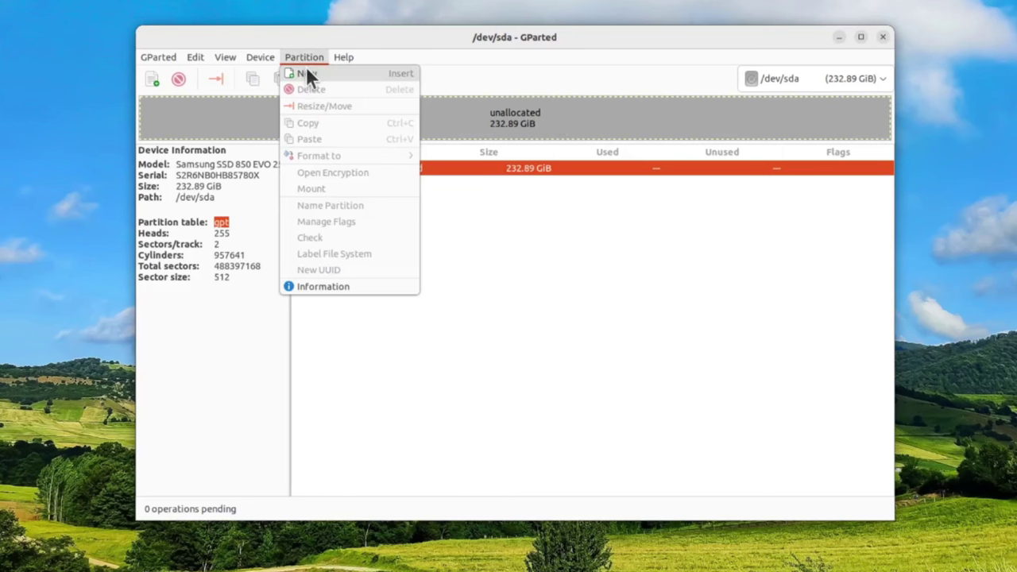
click(307, 72)
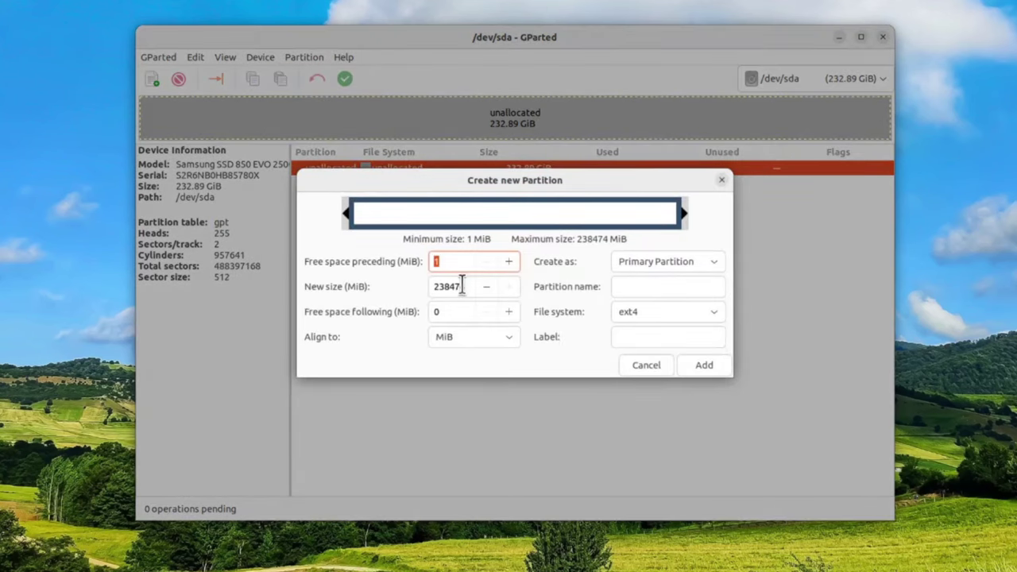
drag(470, 286, 408, 290)
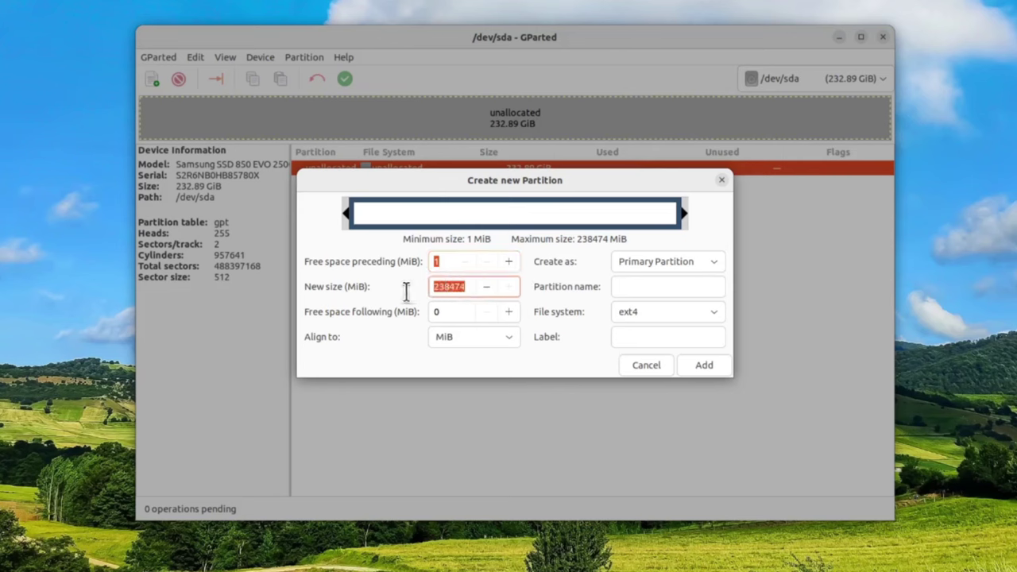
text(500)
click(661, 310)
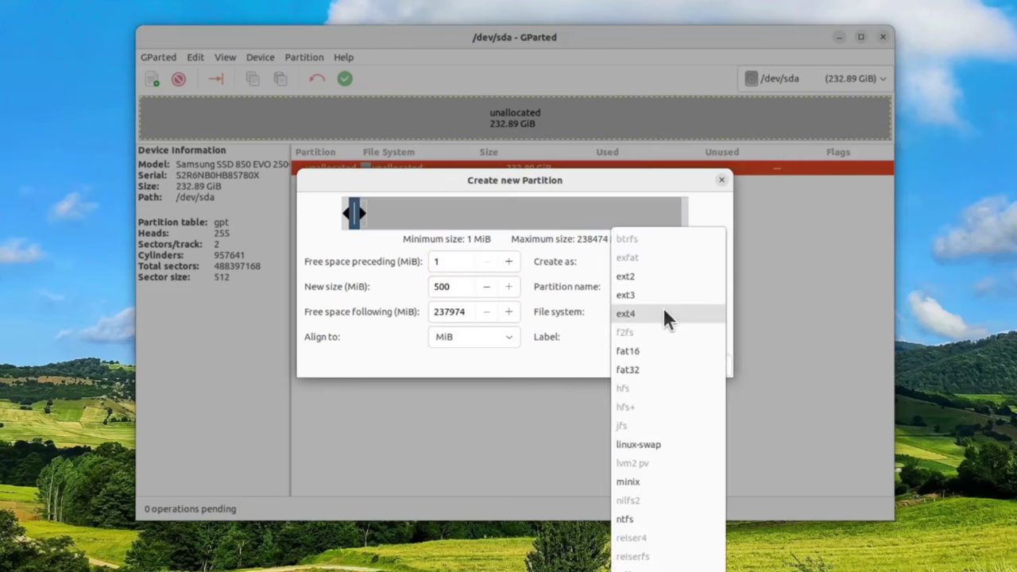
click(649, 369)
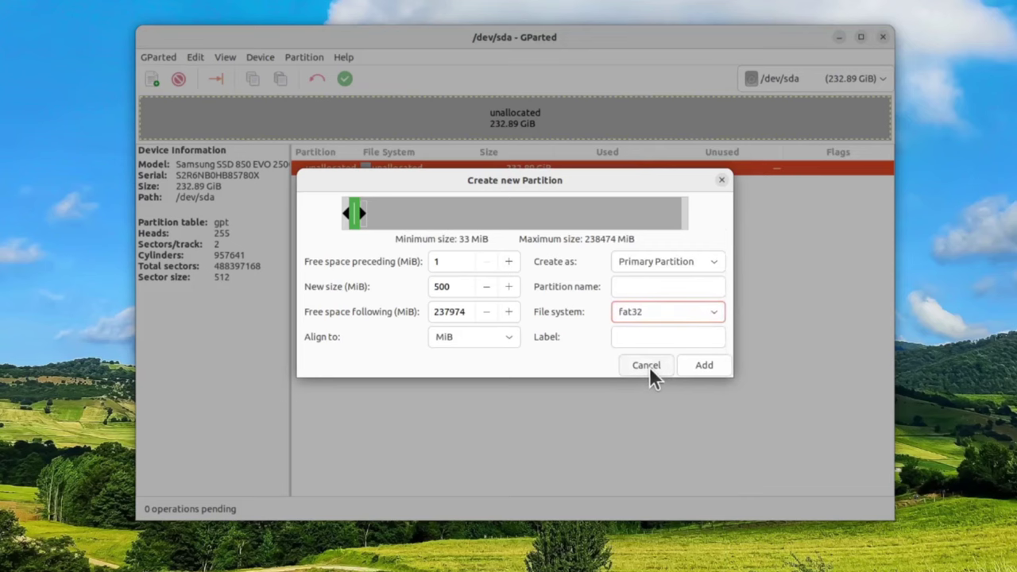
click(699, 364)
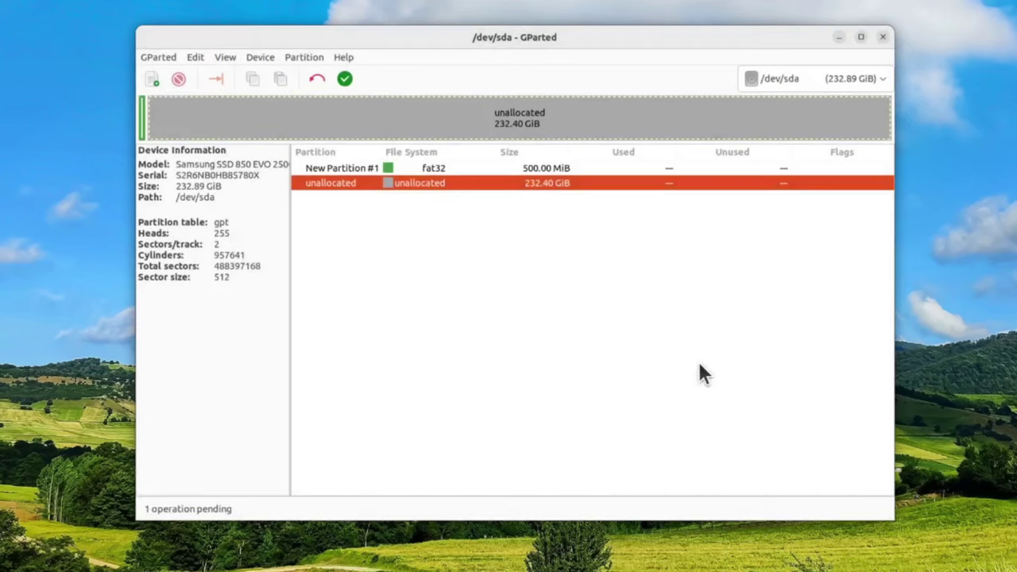
Step: Apply the pending creation of the new fat32 partition to the disk
click(141, 121)
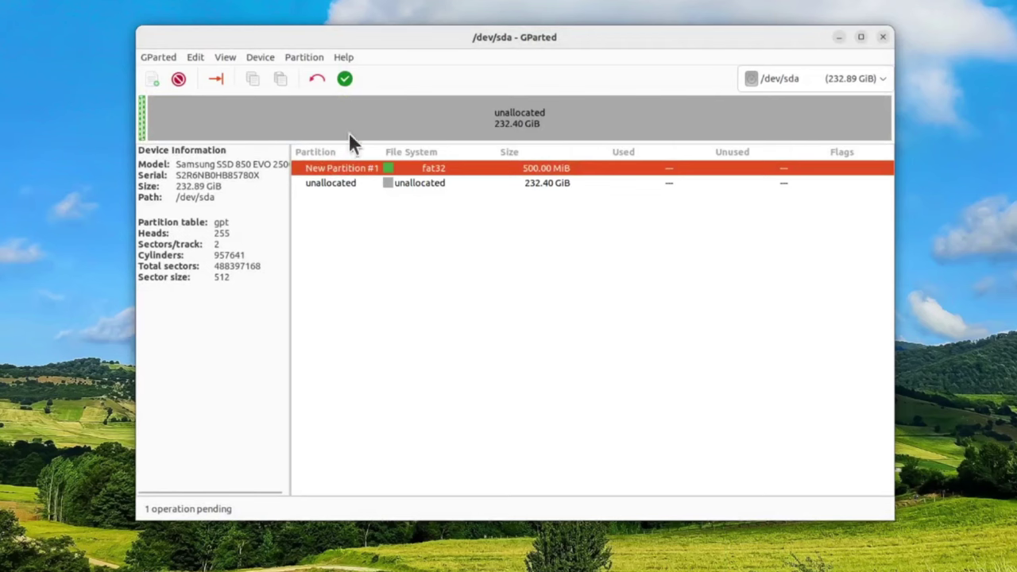
click(345, 79)
click(575, 313)
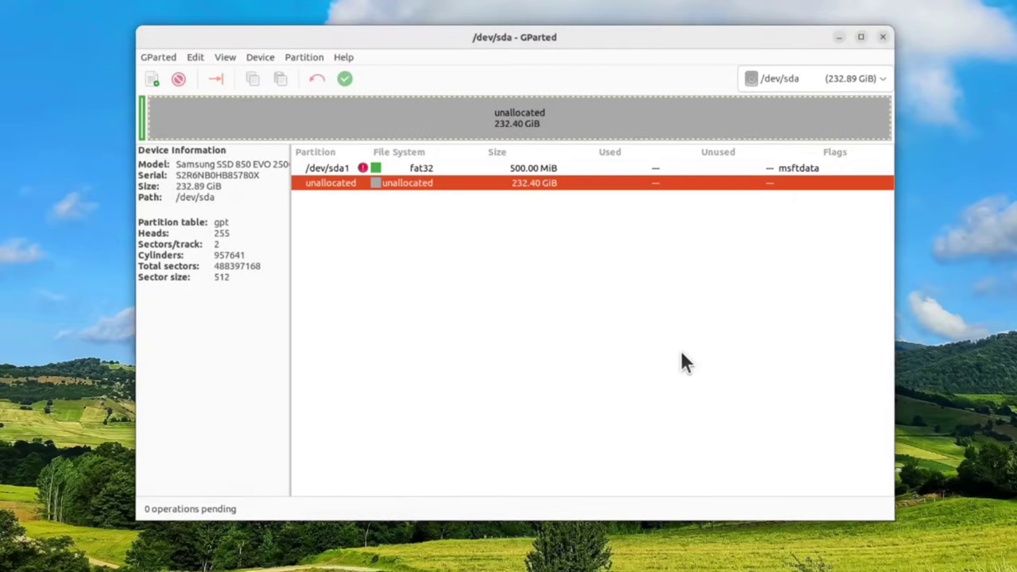
Step: Set the boot and esp flags on the 500 MiB fat32 partition /dev/sda1
click(418, 170)
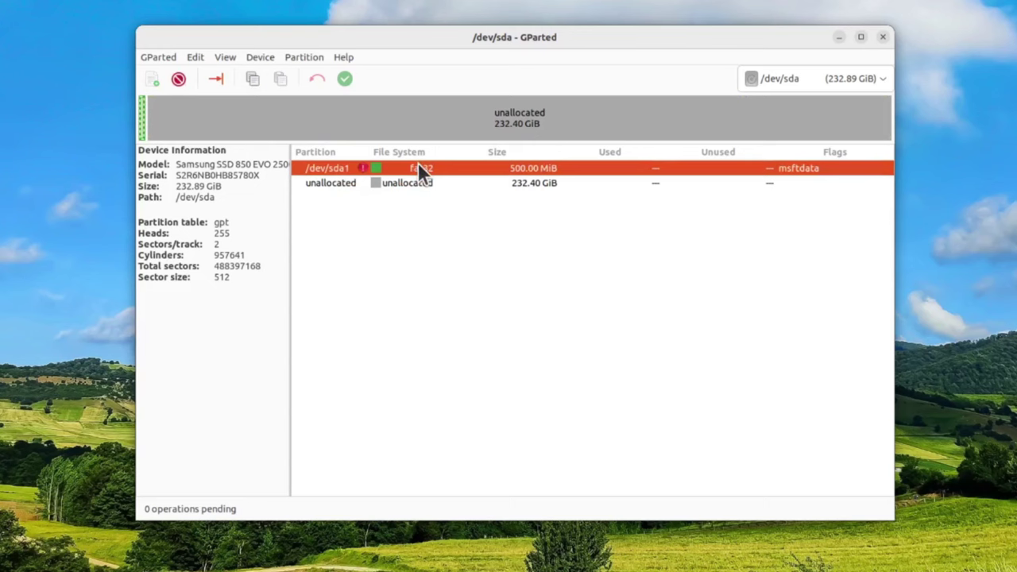
right_click(419, 170)
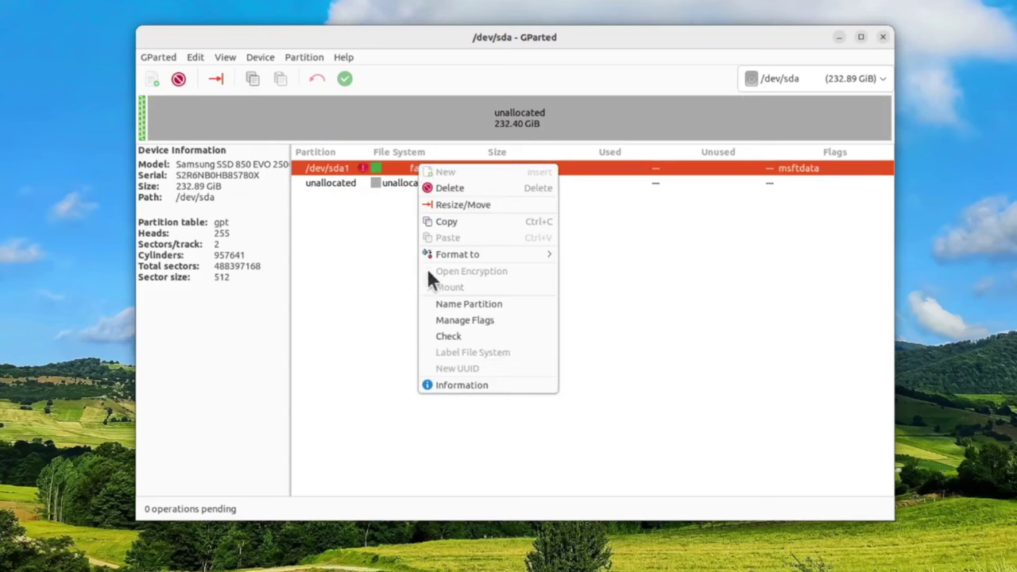
click(476, 319)
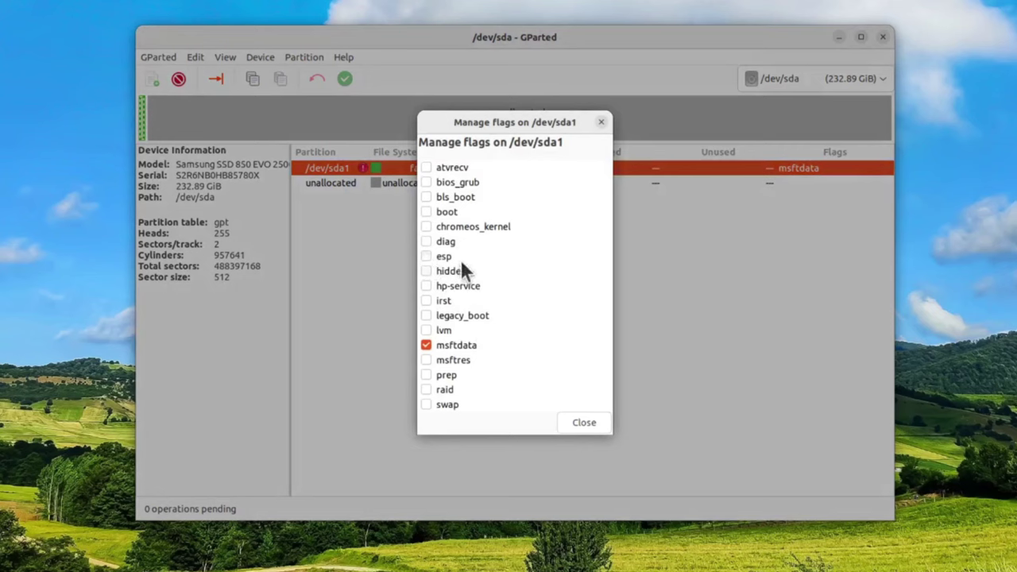
click(425, 256)
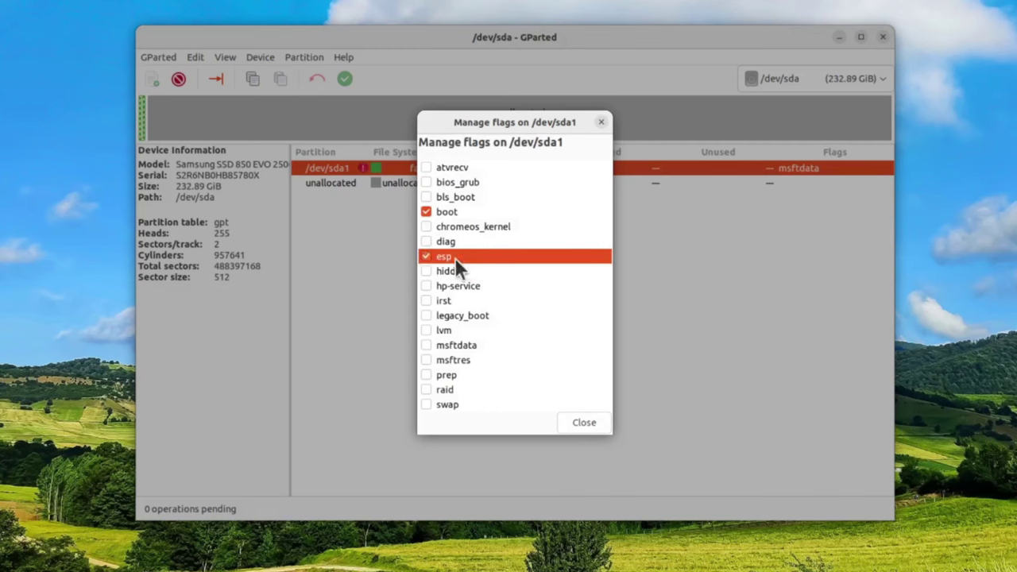
click(582, 422)
click(797, 178)
click(795, 168)
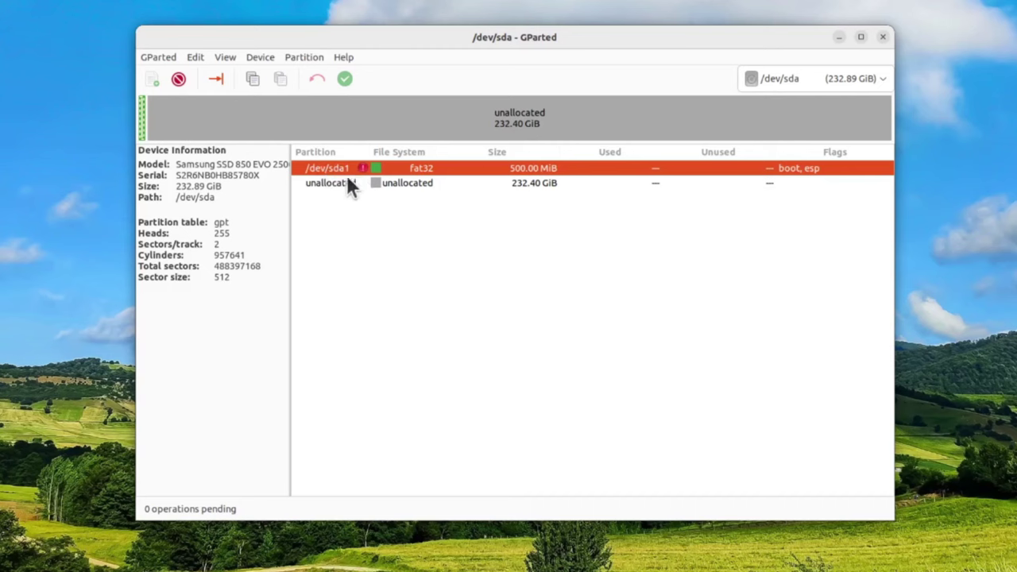
Step: Delete the fat32 partition /dev/sda1 and apply the operation so the whole disk is unallocated
click(417, 126)
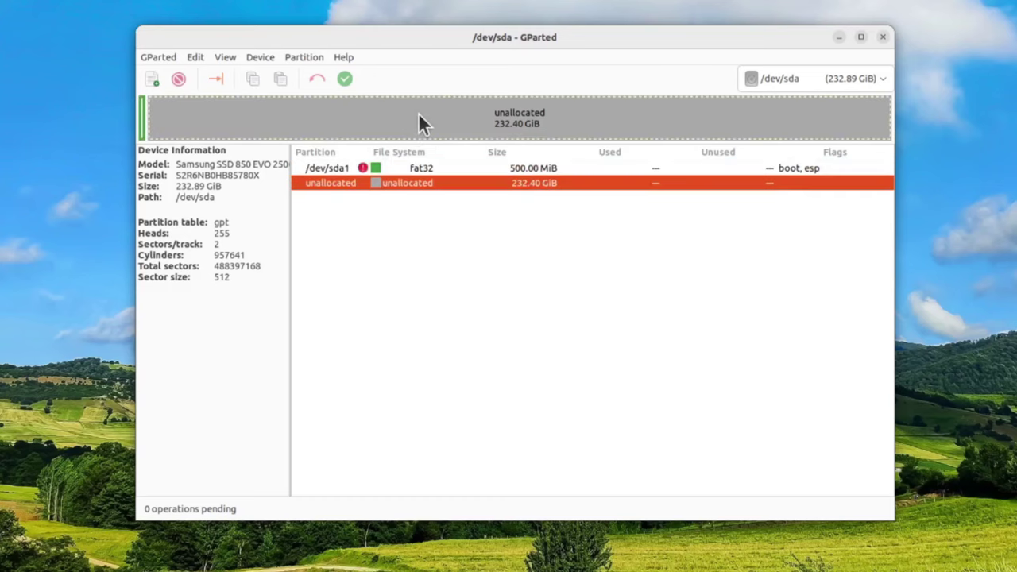
click(424, 169)
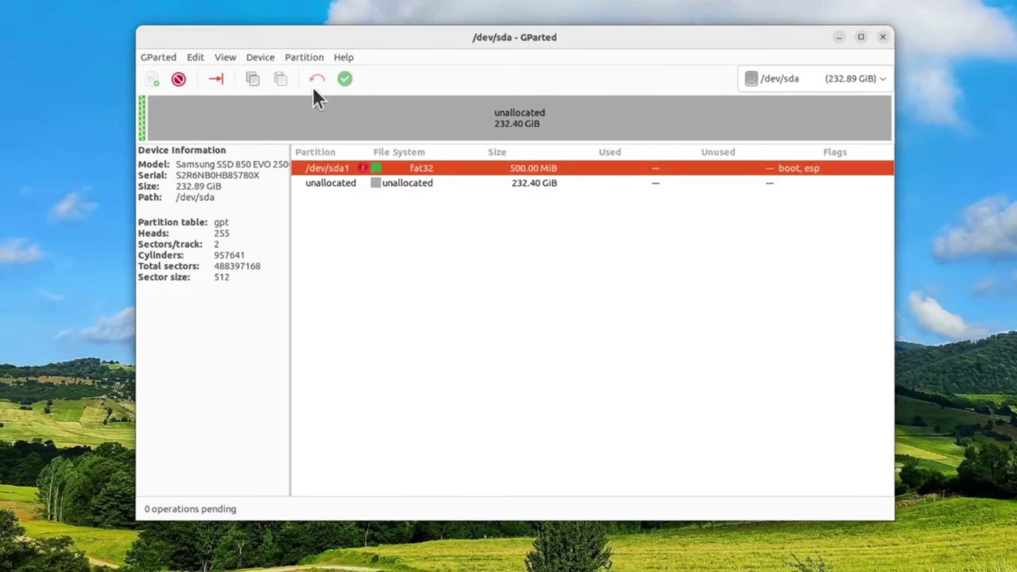
click(179, 80)
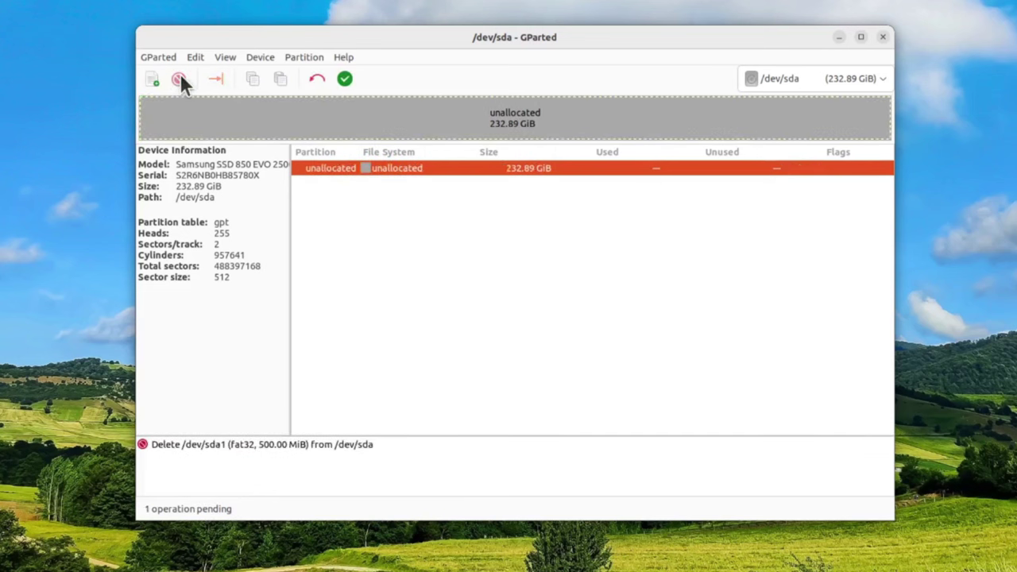
click(343, 79)
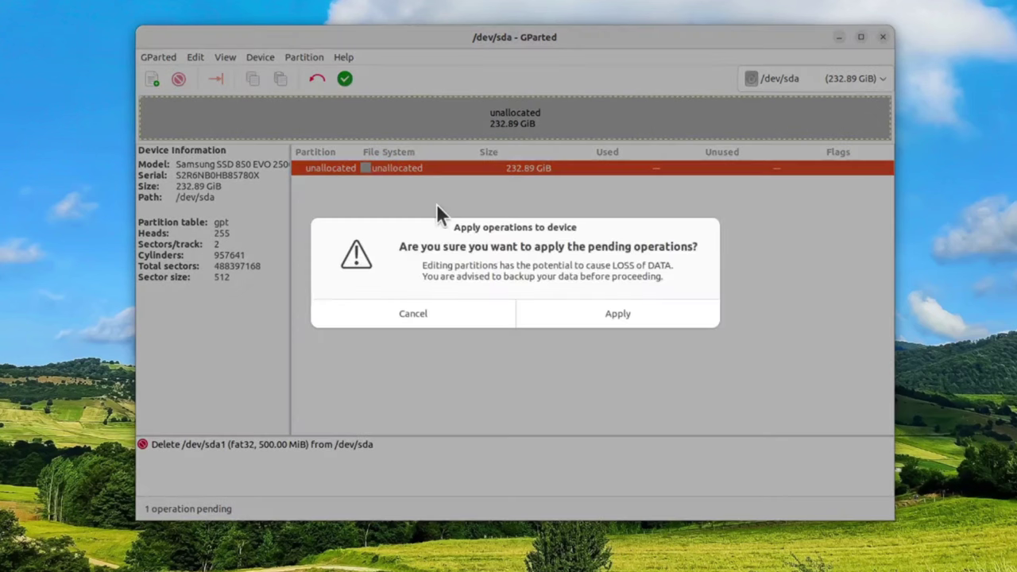
click(560, 303)
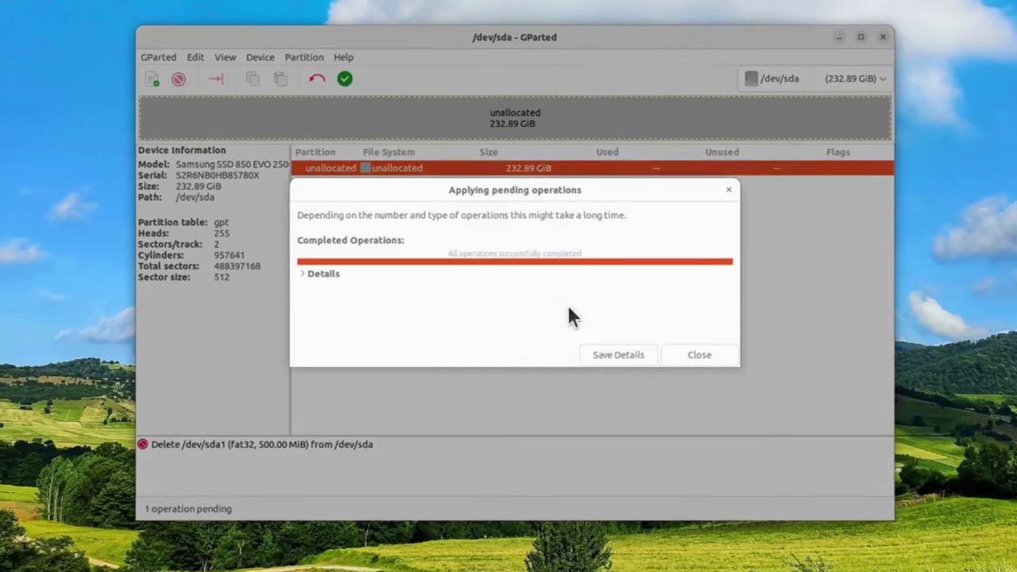
click(681, 355)
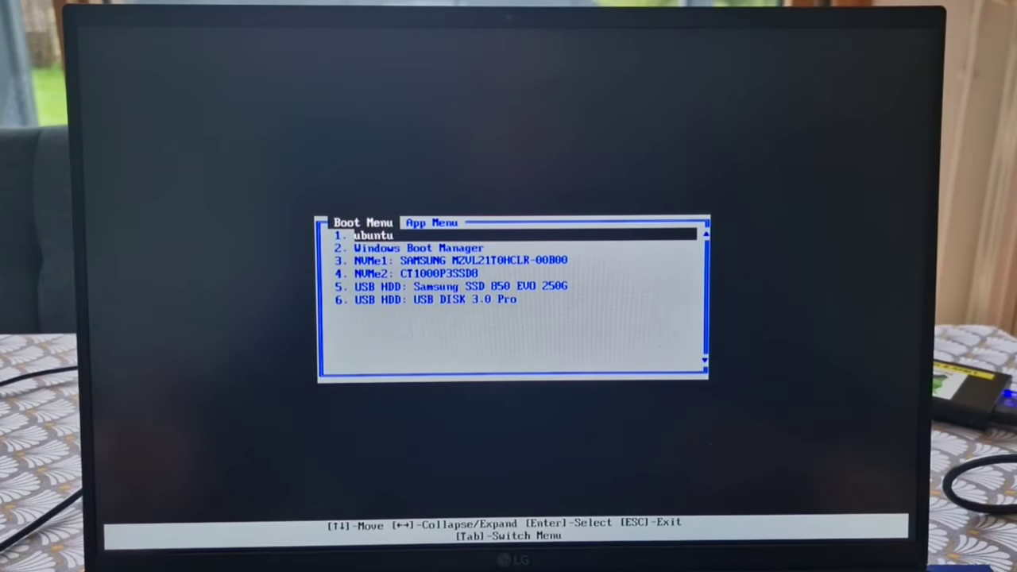
Step: Highlight the USB HDD: USB DISK 3.0 Pro entry in the computer's boot menu
key(Down)
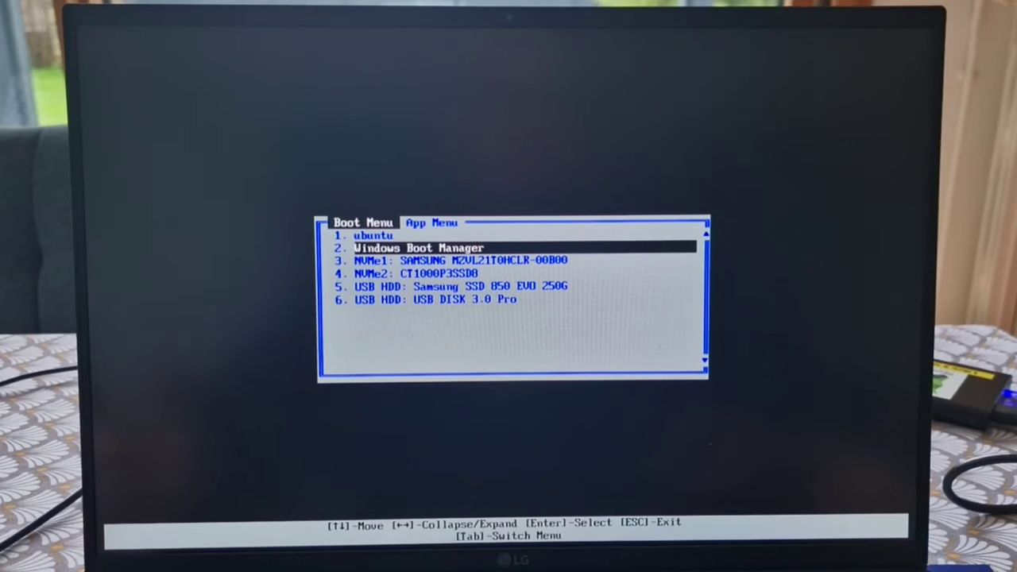
key(Down)
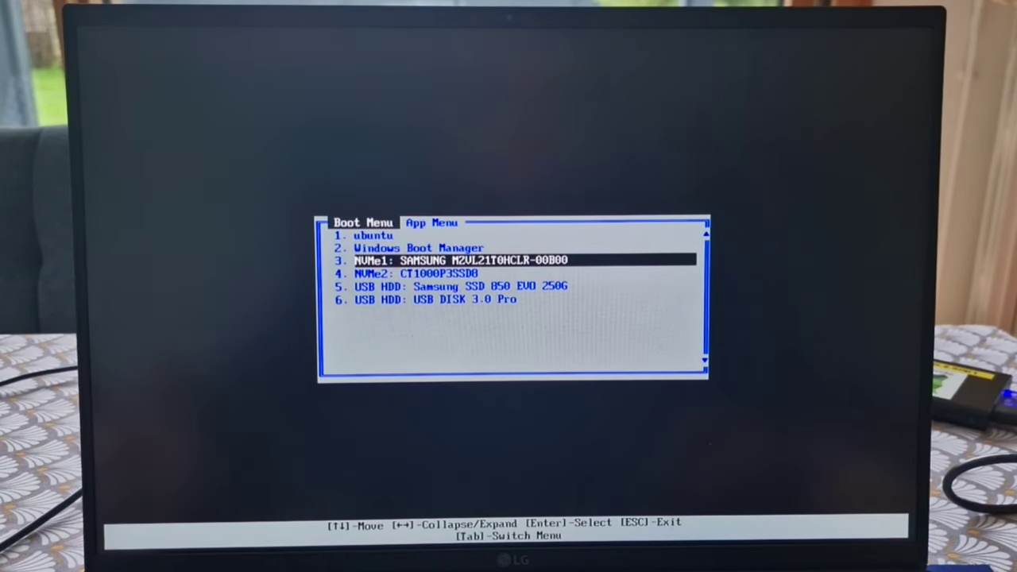
key(Down)
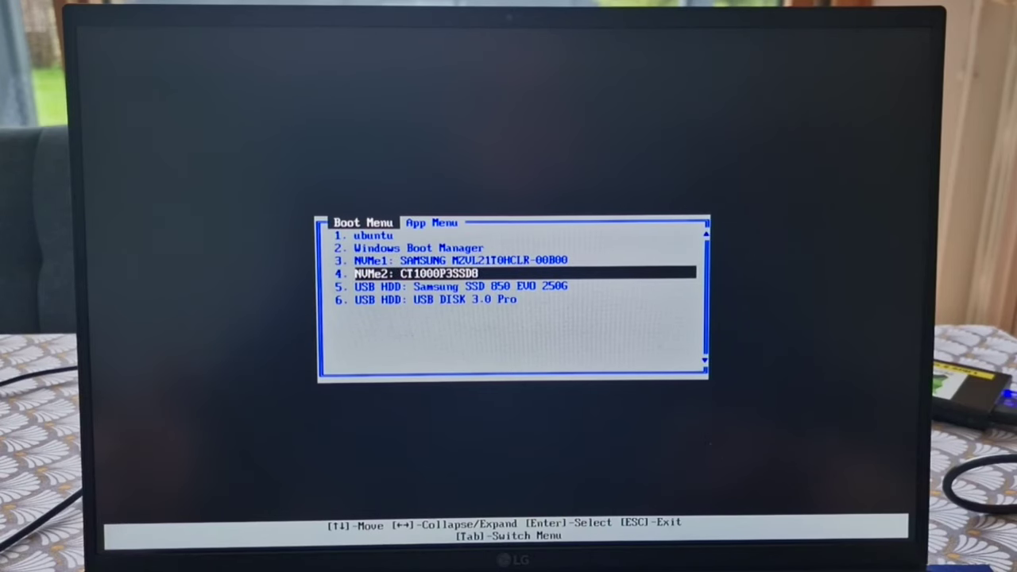
key(Down)
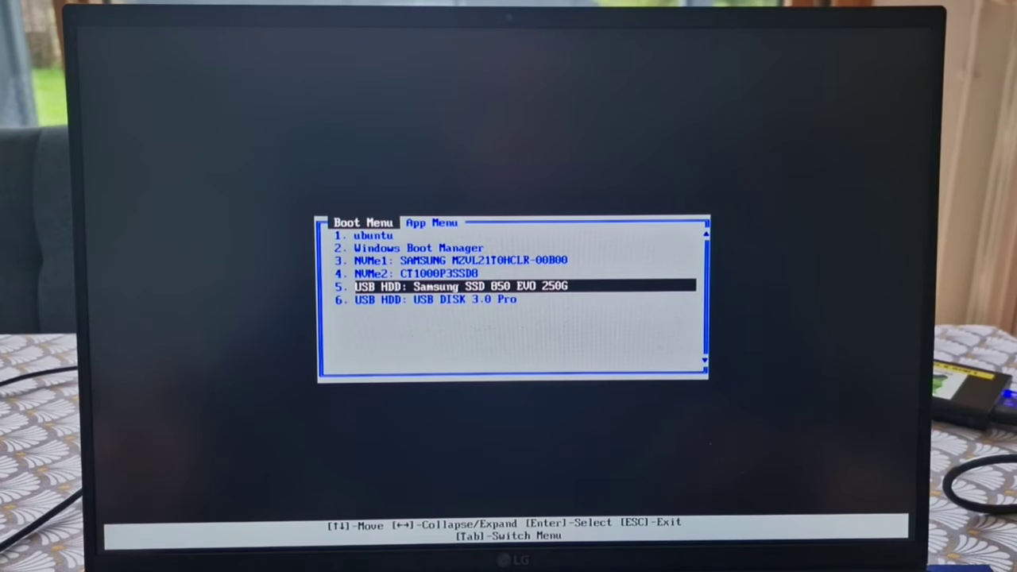
key(Down)
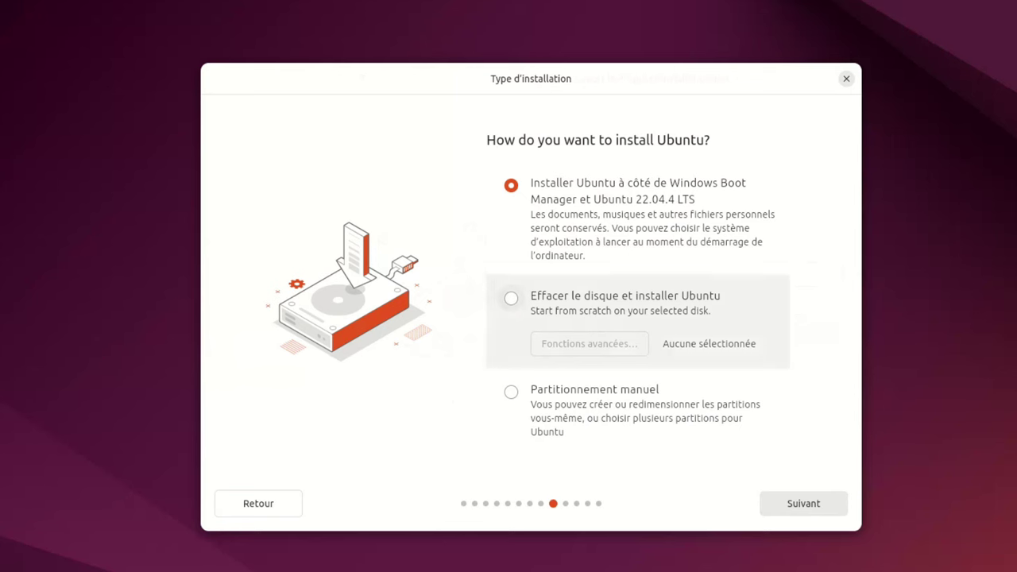
Step: Choose to erase the disk and install Ubuntu on the drive sda - 250.06 Go Samsung SSD 850 EVO 250GB
click(511, 298)
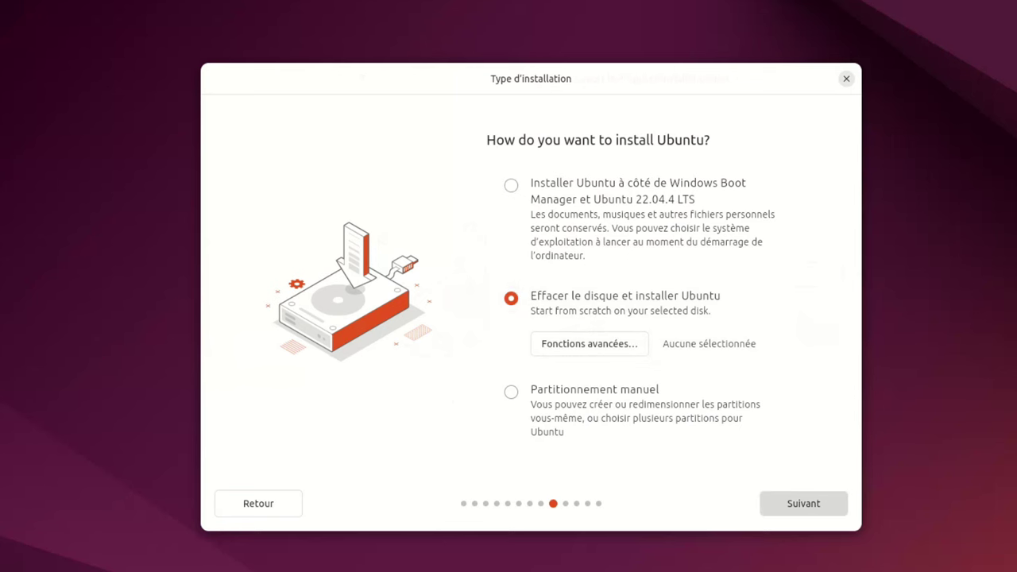
click(802, 503)
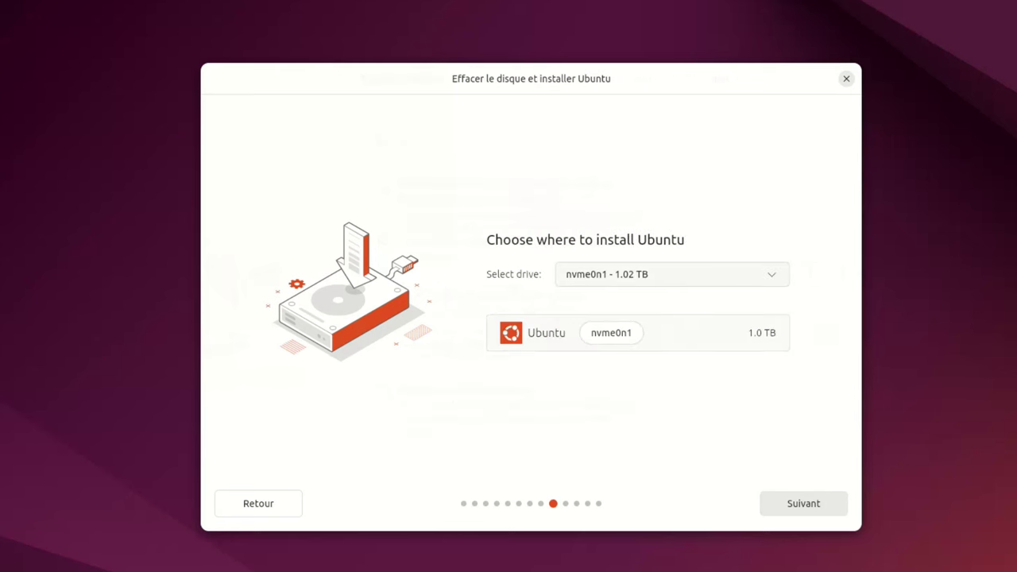
click(671, 274)
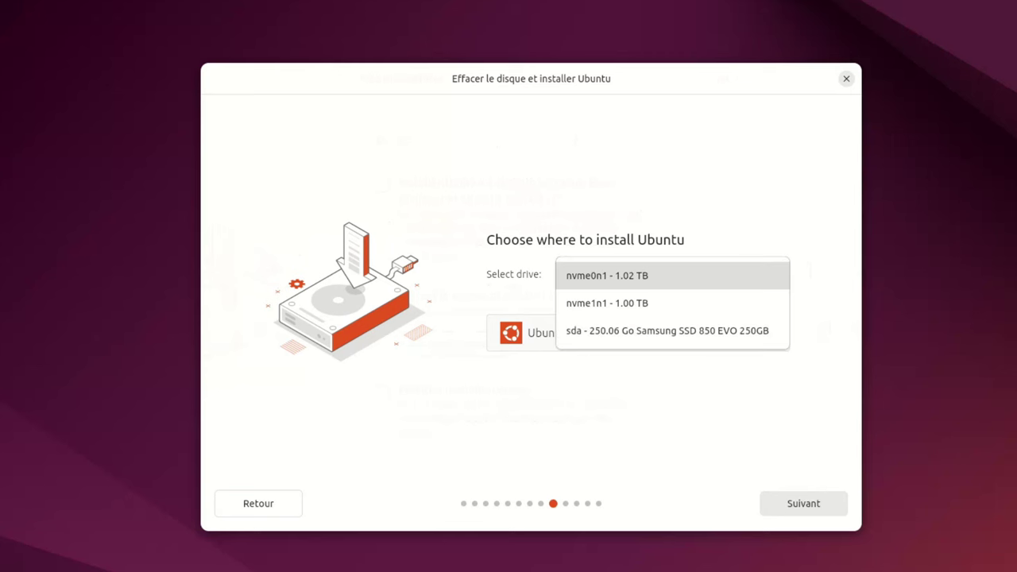
key(Down)
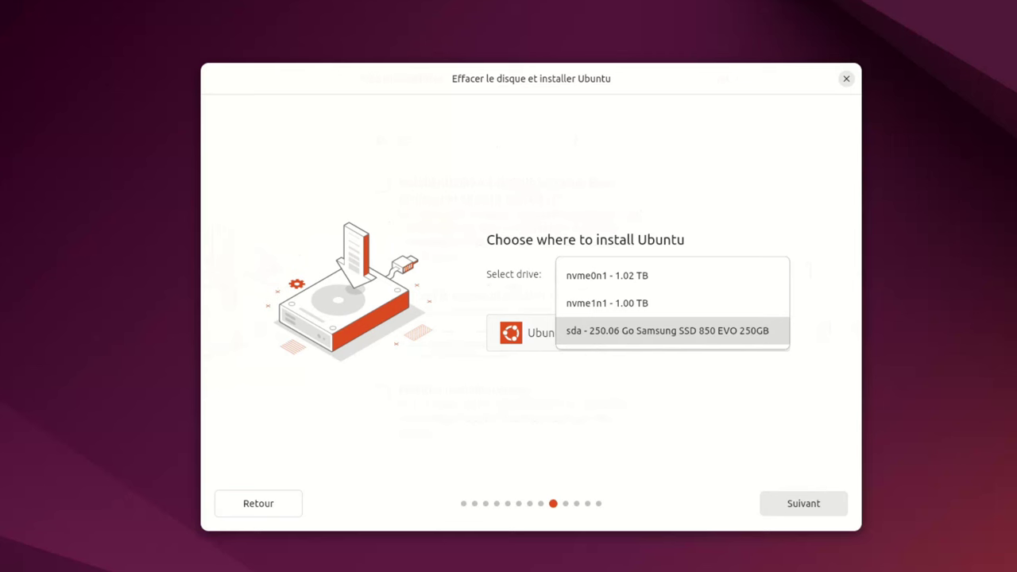
key(Return)
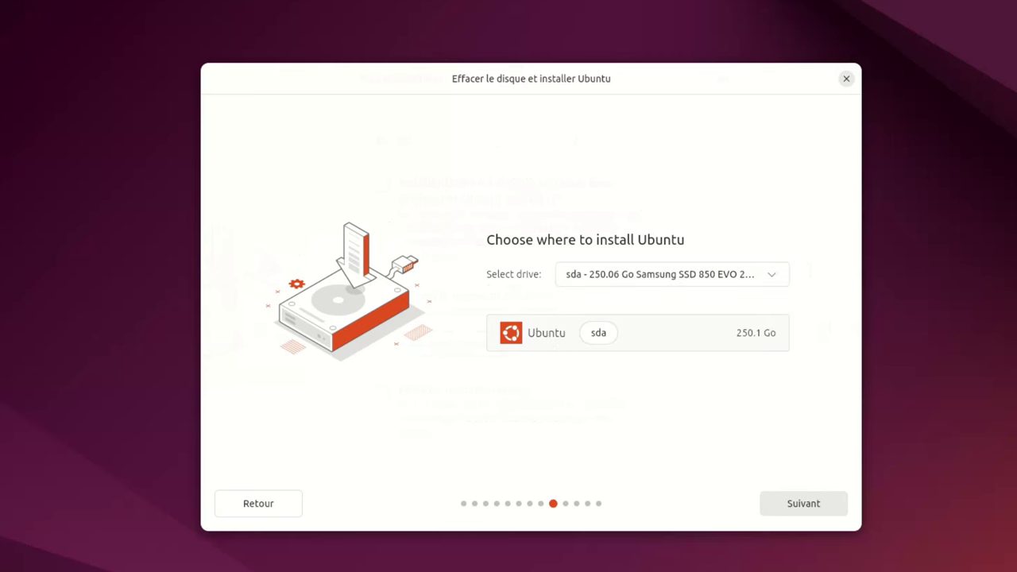
key(Return)
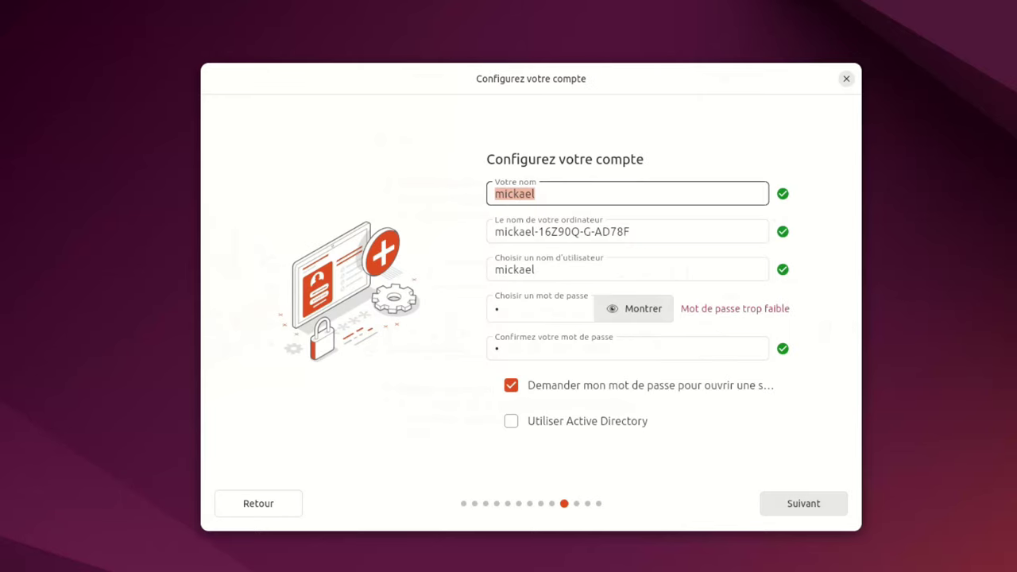
Step: Accept the prefilled account details and the Europe/Paris time zone, and launch the installation on sda
key(Return)
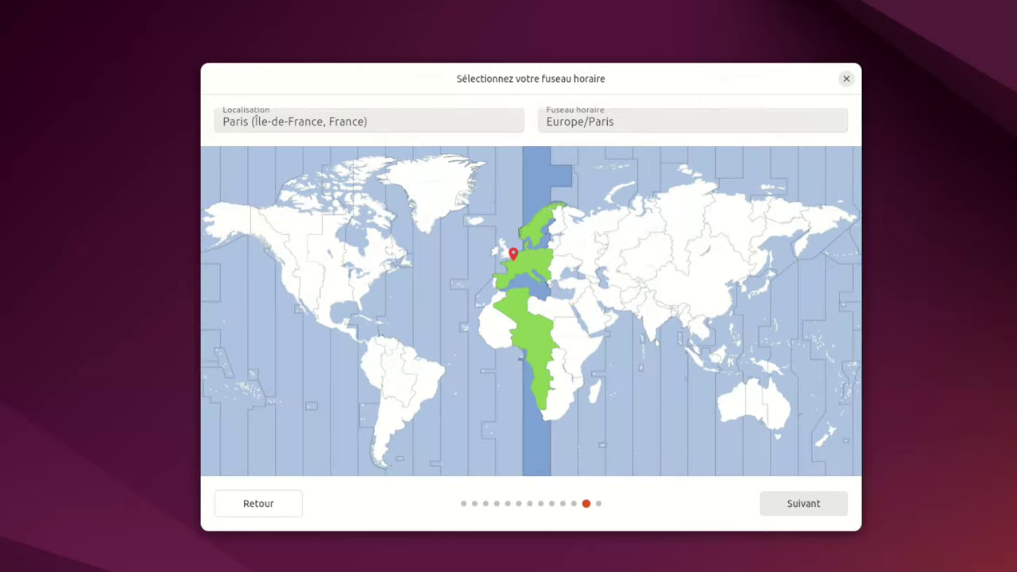
key(Return)
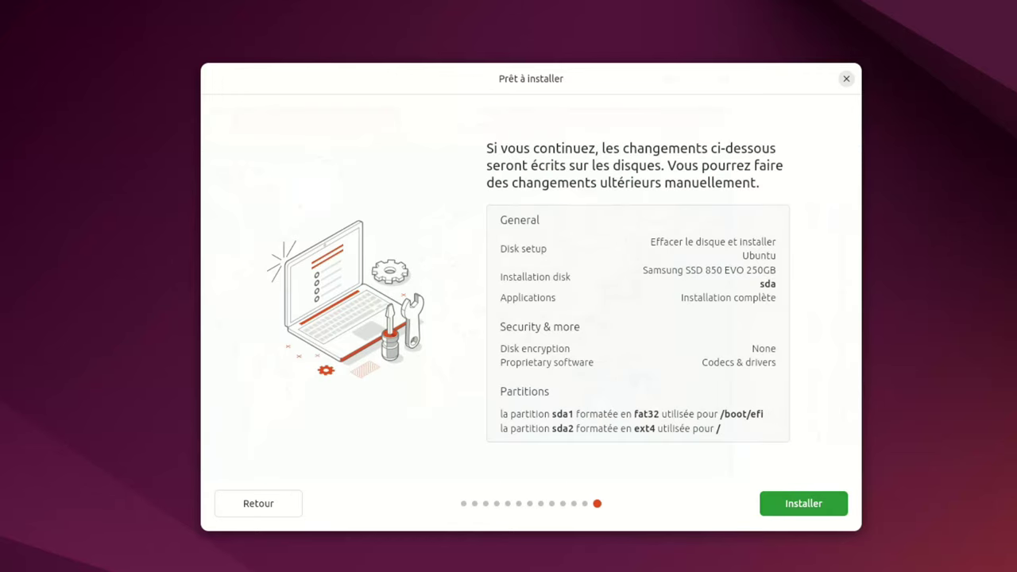
key(Return)
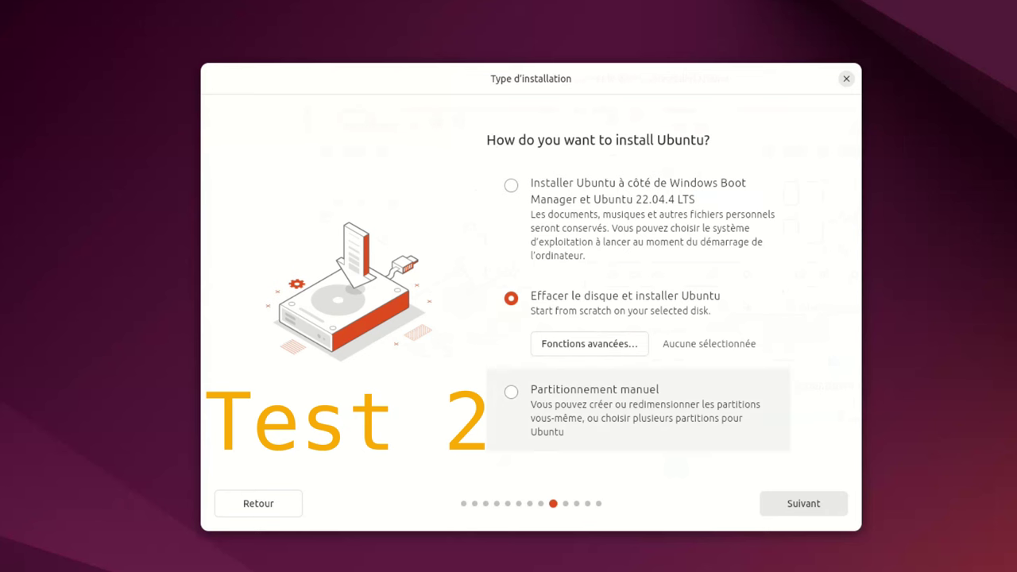
Step: Choose manual partitioning as the installation type and select the free space on sda
click(510, 392)
click(802, 503)
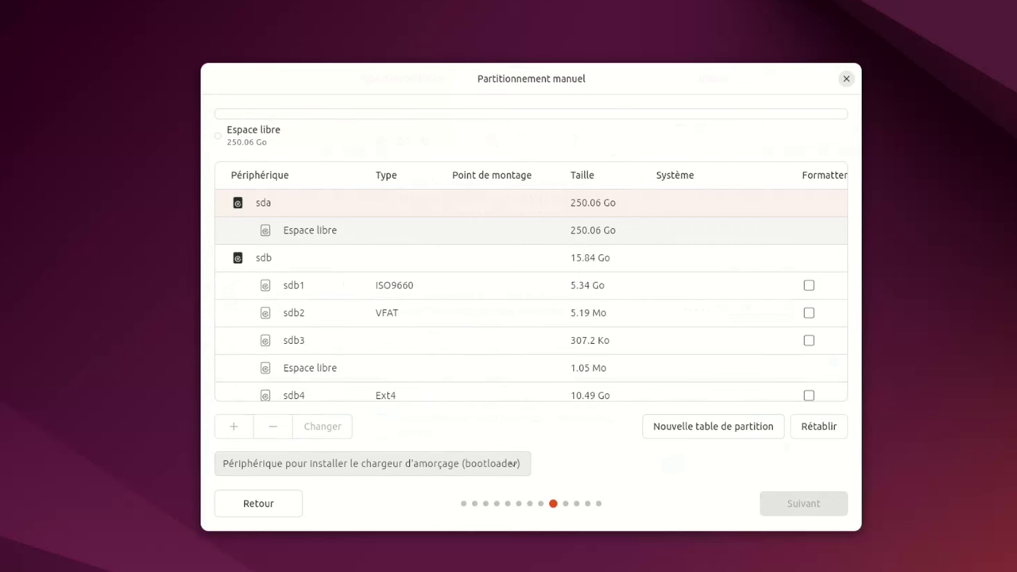
click(309, 229)
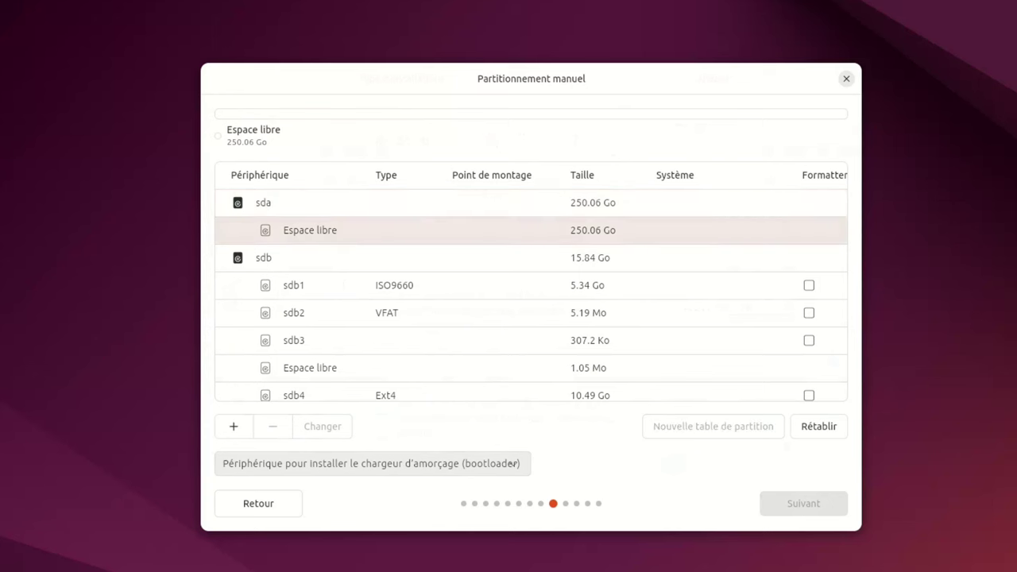
Step: Examine the partitions of the nvme0n1 and nvme1n1 drives to identify which one holds Windows Boot Manager
scroll(531, 219, down, 3)
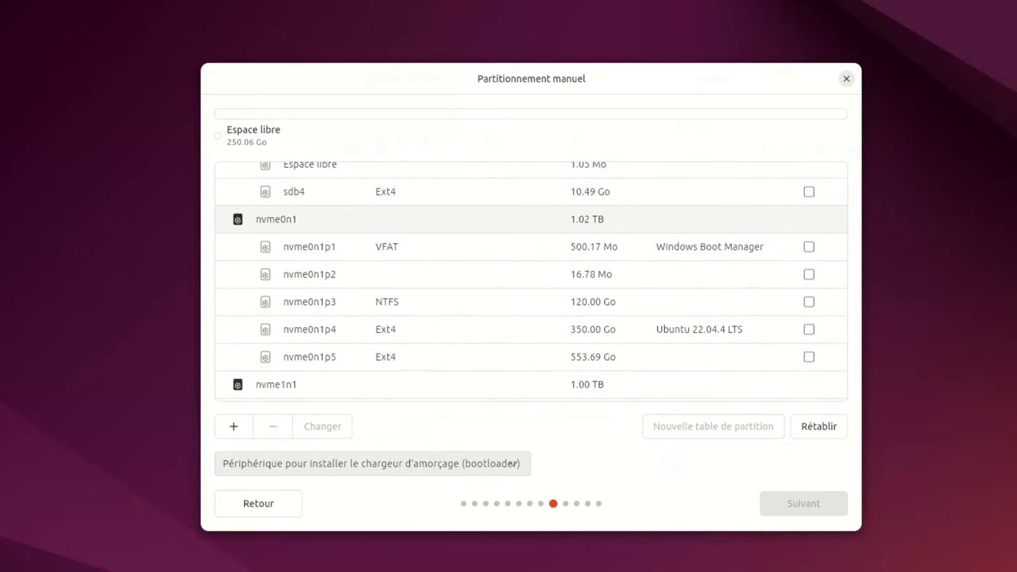
click(531, 218)
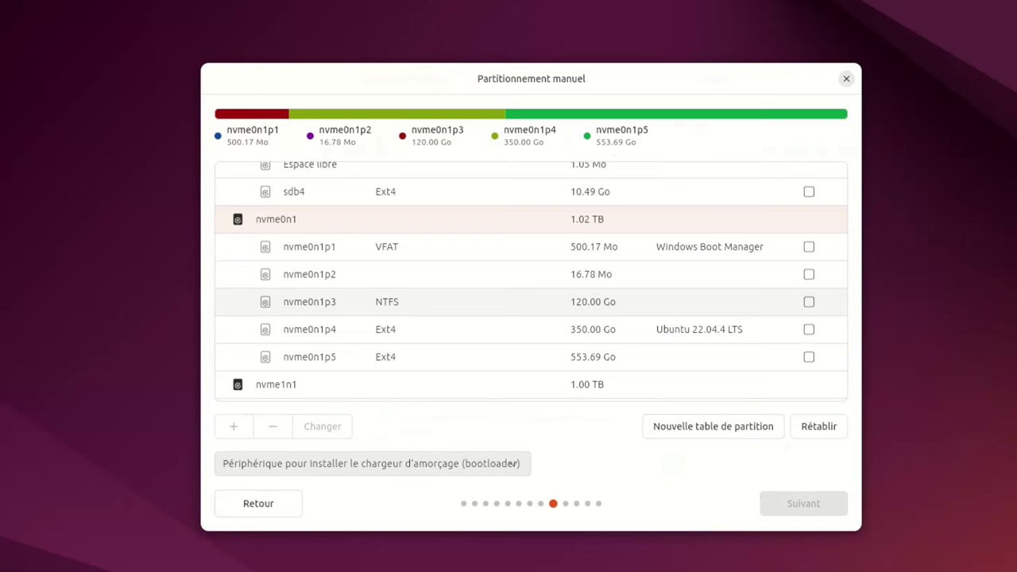
scroll(530, 302, down, 2)
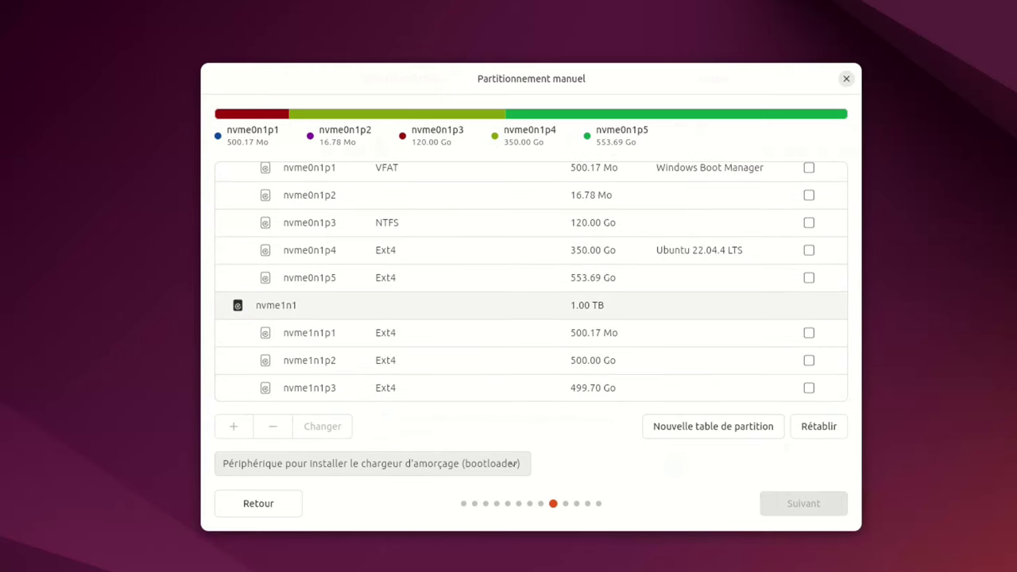
click(530, 305)
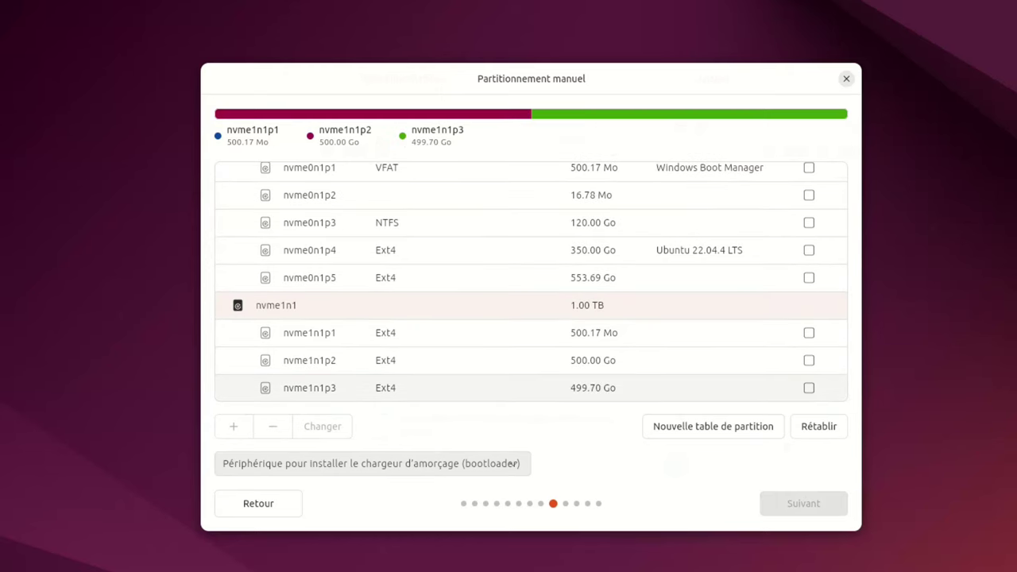
scroll(531, 278, up, 1)
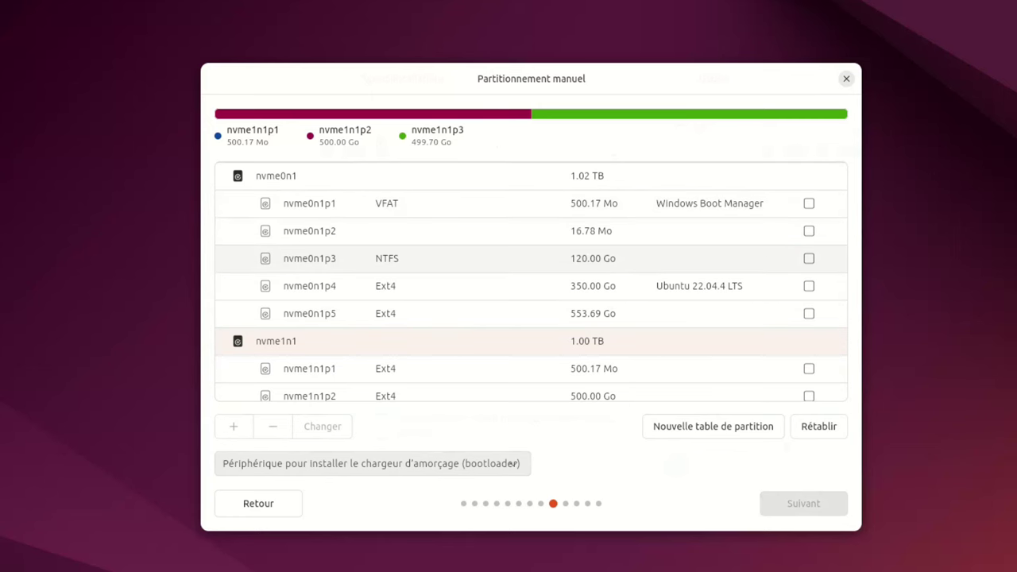
click(531, 203)
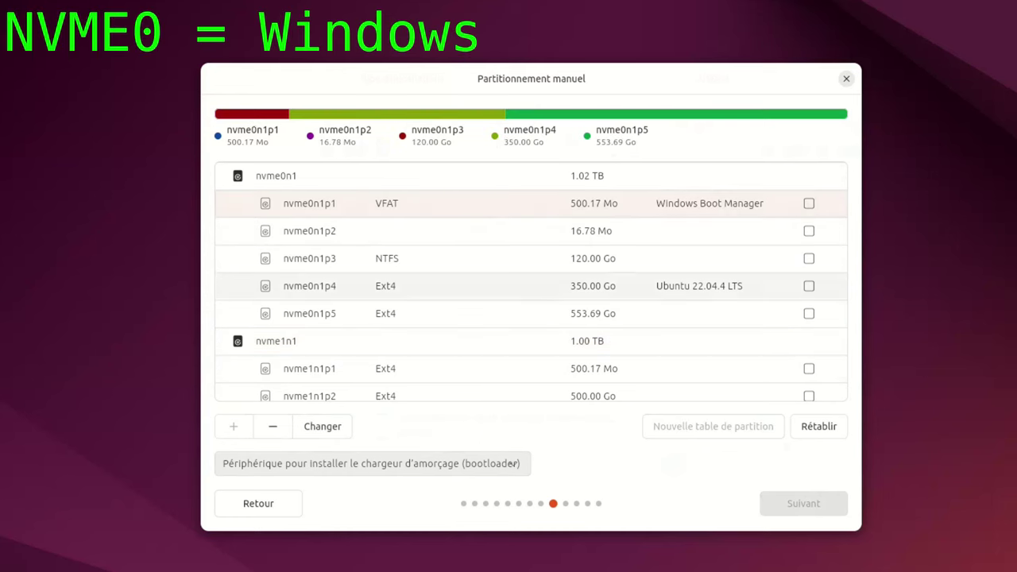
click(530, 258)
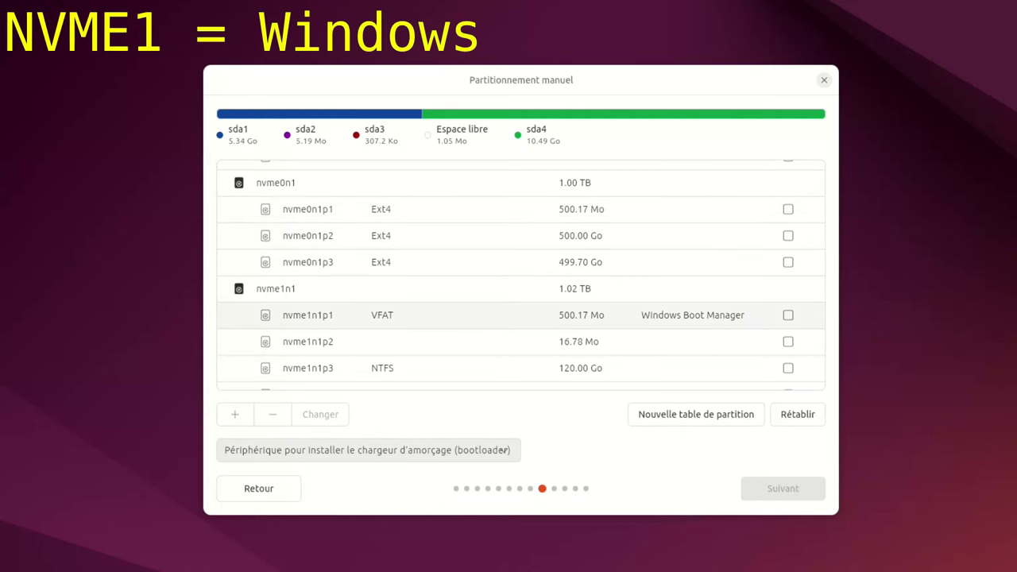
scroll(521, 276, down, 1)
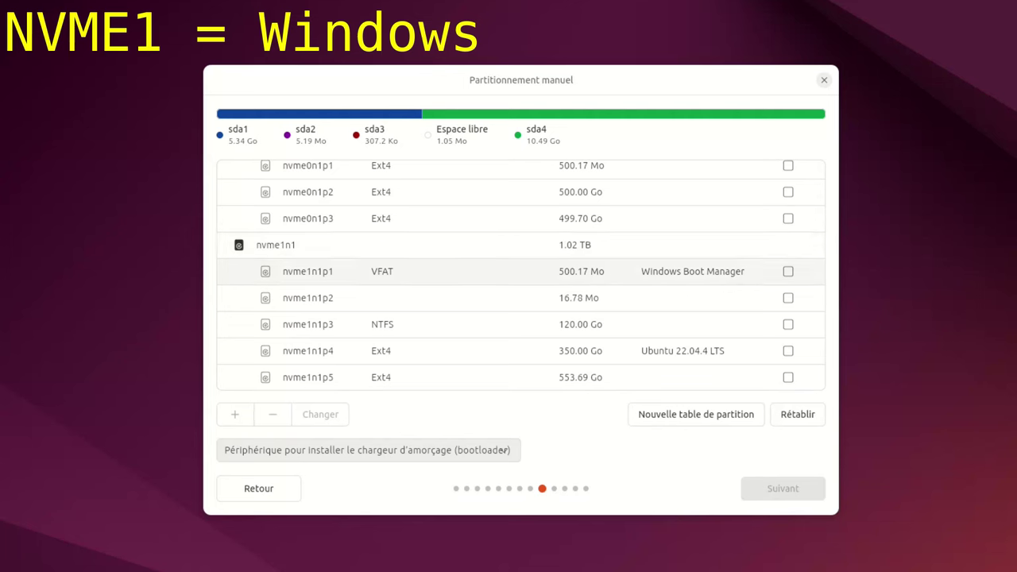
Step: Inspect the Windows Boot Manager and NTFS partitions on nvme1n1
click(521, 271)
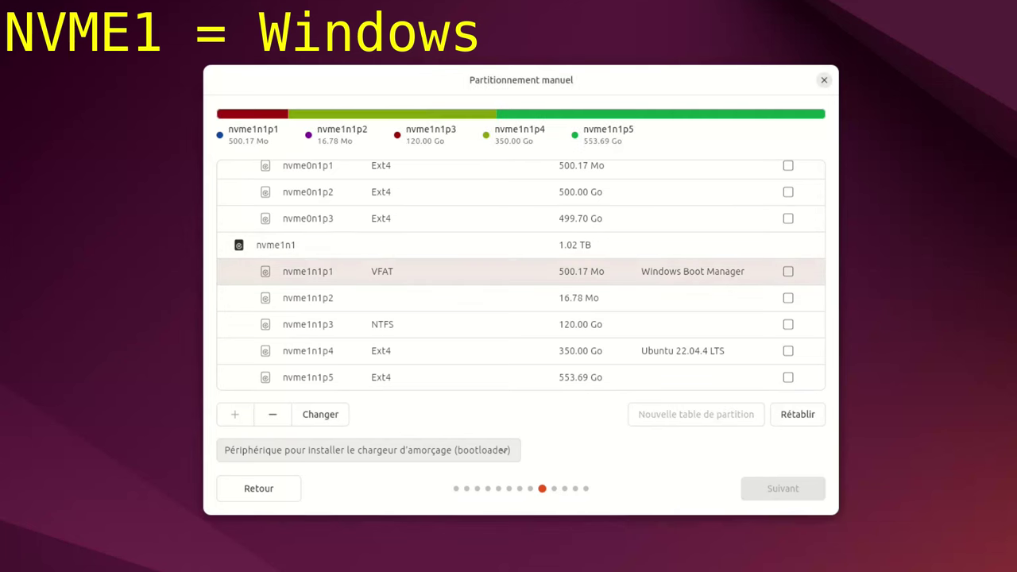
click(397, 324)
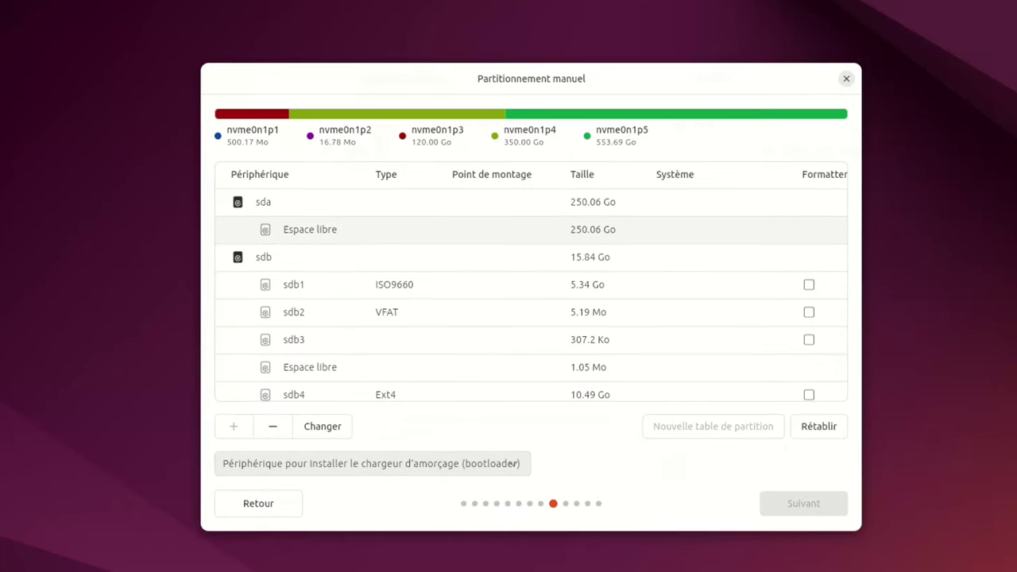
Step: Start a new partition in the free space on sda, keeping the full size and choosing Ext4 as its file system
click(459, 229)
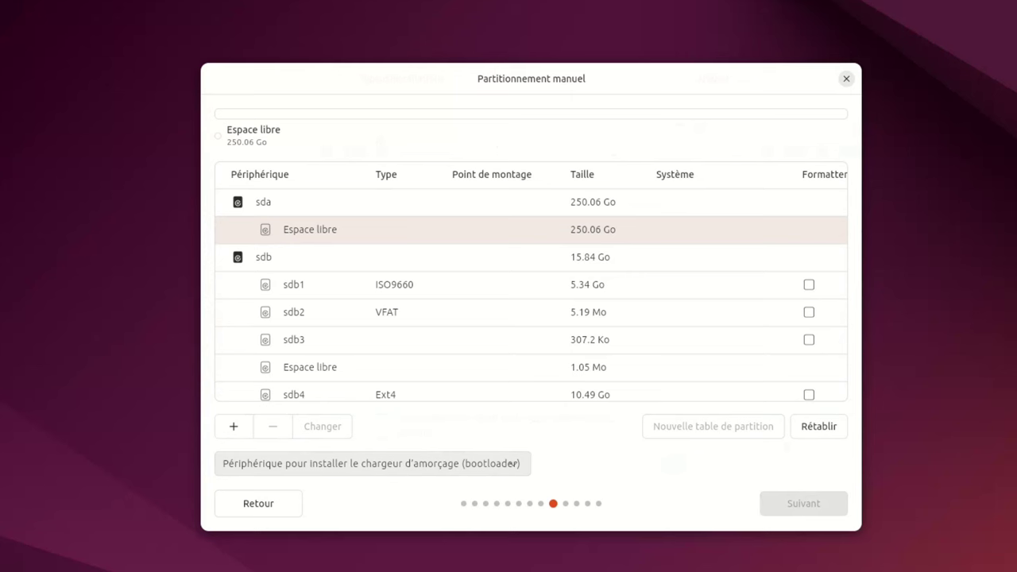
click(233, 427)
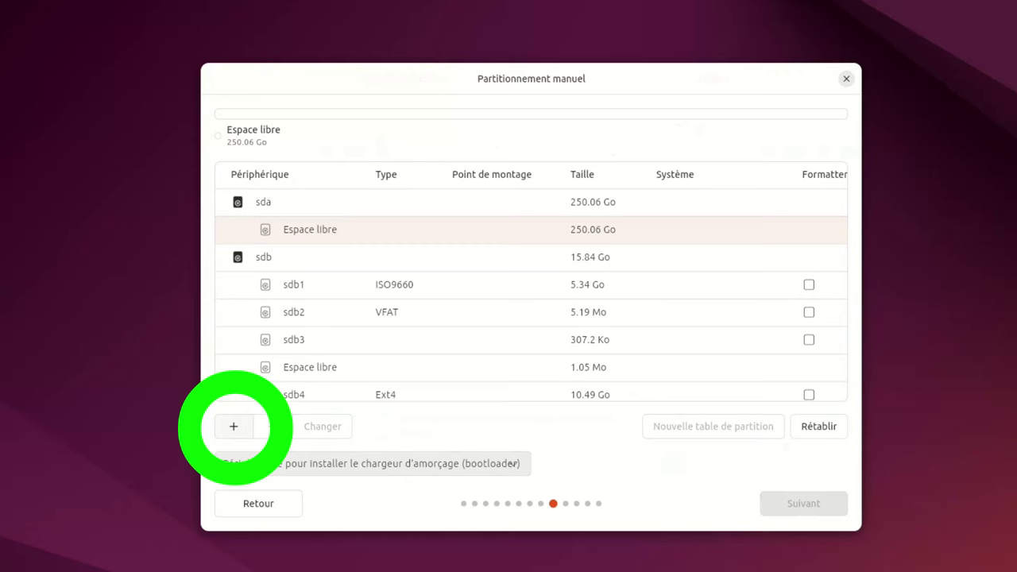
click(234, 427)
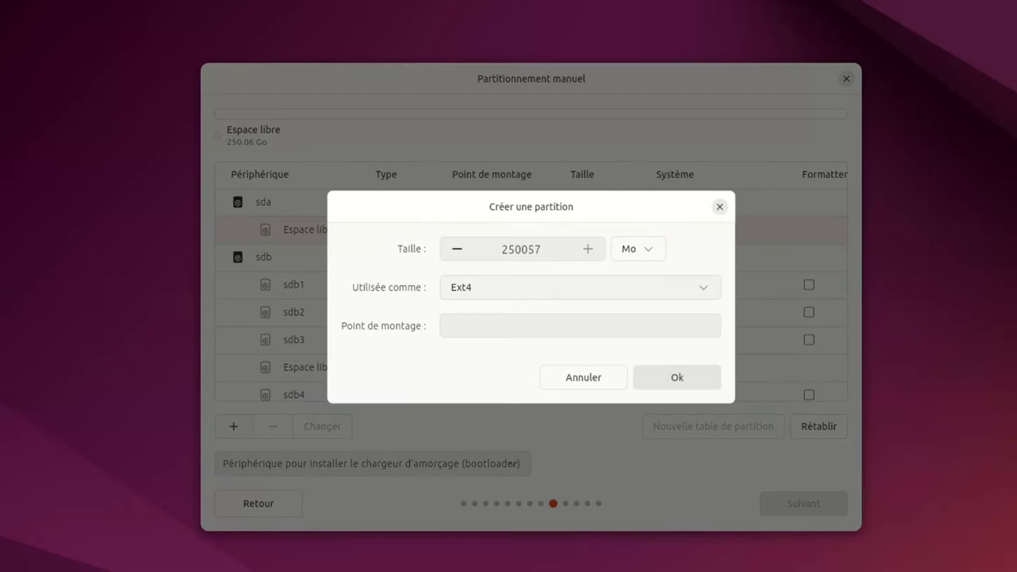
click(580, 286)
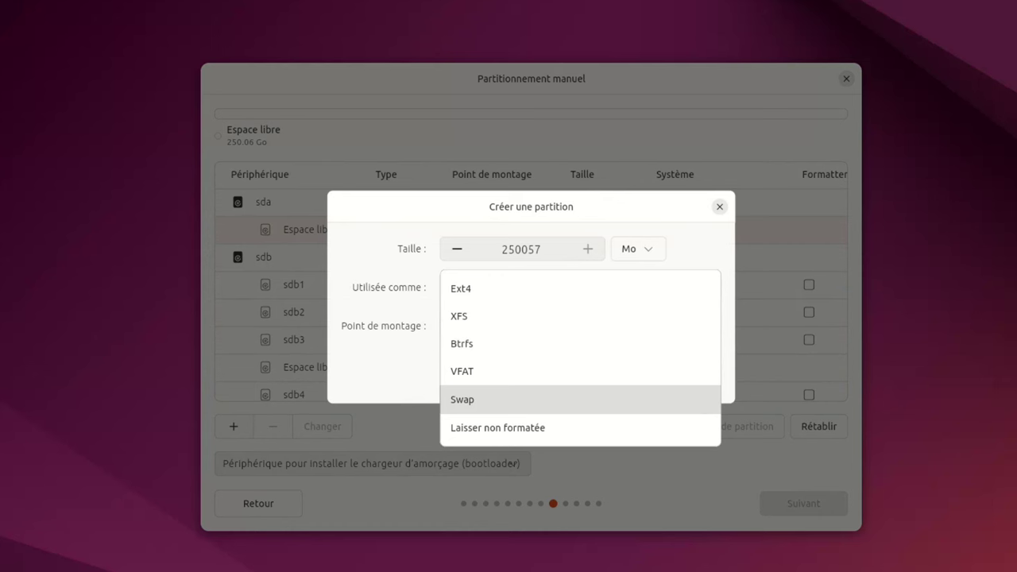
key(Up)
key(Up)
key(Up)
key(Up)
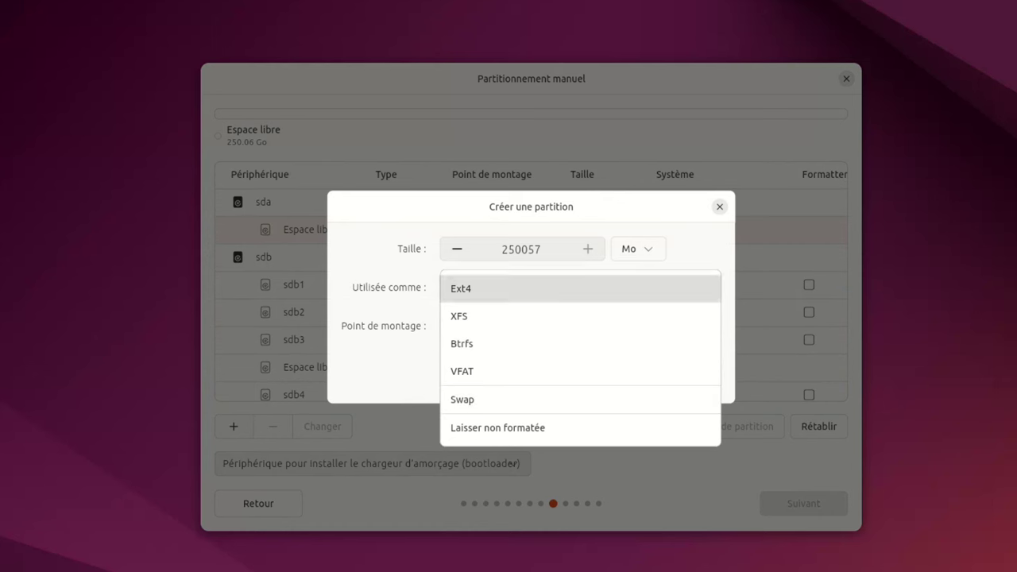
key(Return)
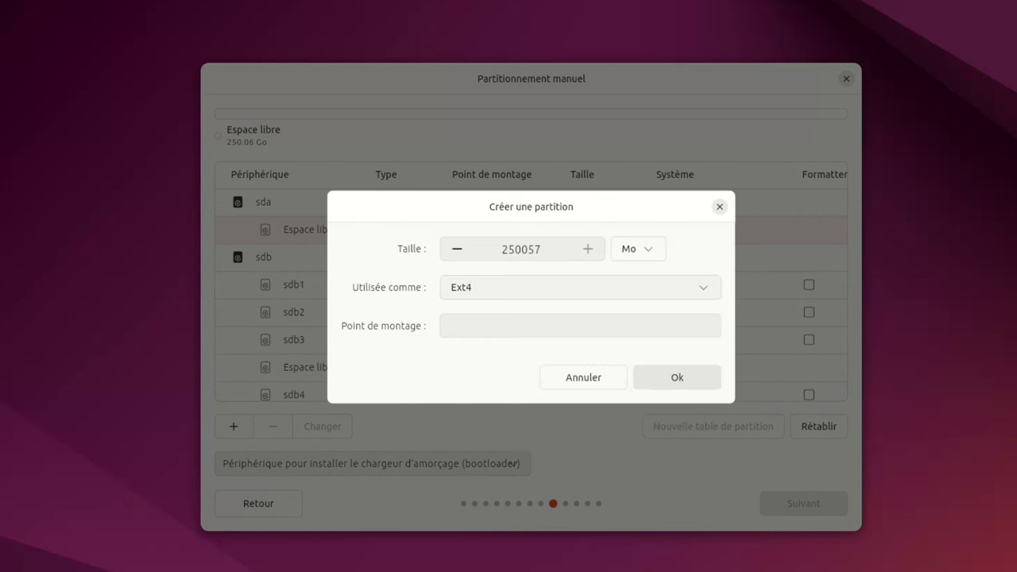
Step: Set the new partition's mount point to / and create it
click(580, 325)
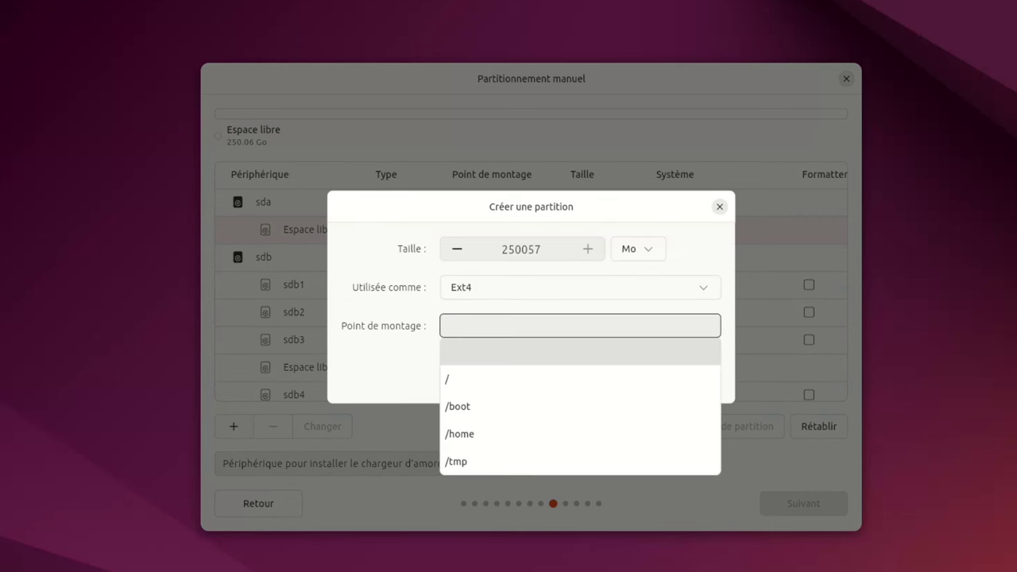
key(Up)
key(Up)
key(Up)
key(Down)
key(Down)
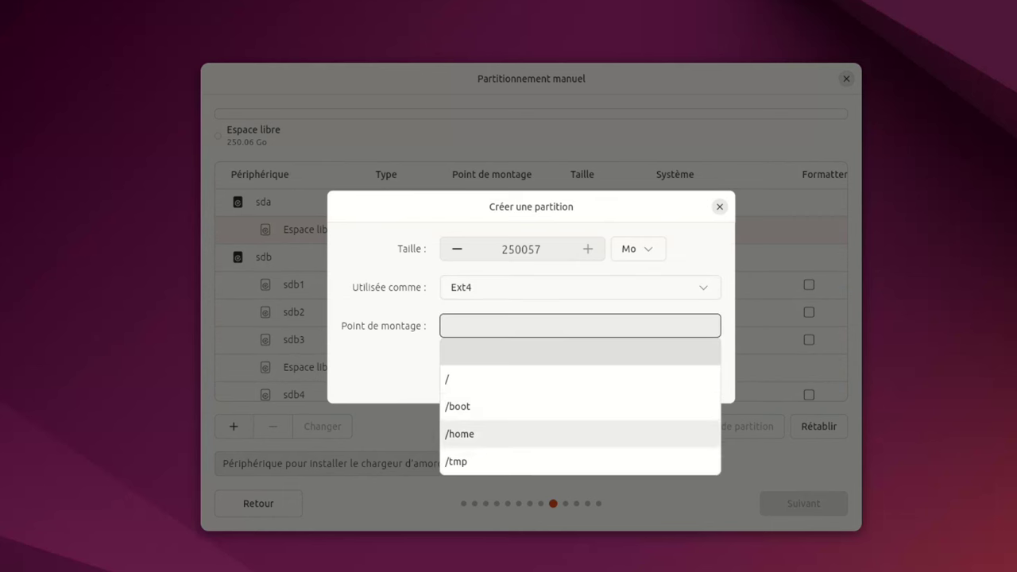
key(Down)
key(Up)
key(Up)
key(Down)
key(Down)
key(Up)
key(Up)
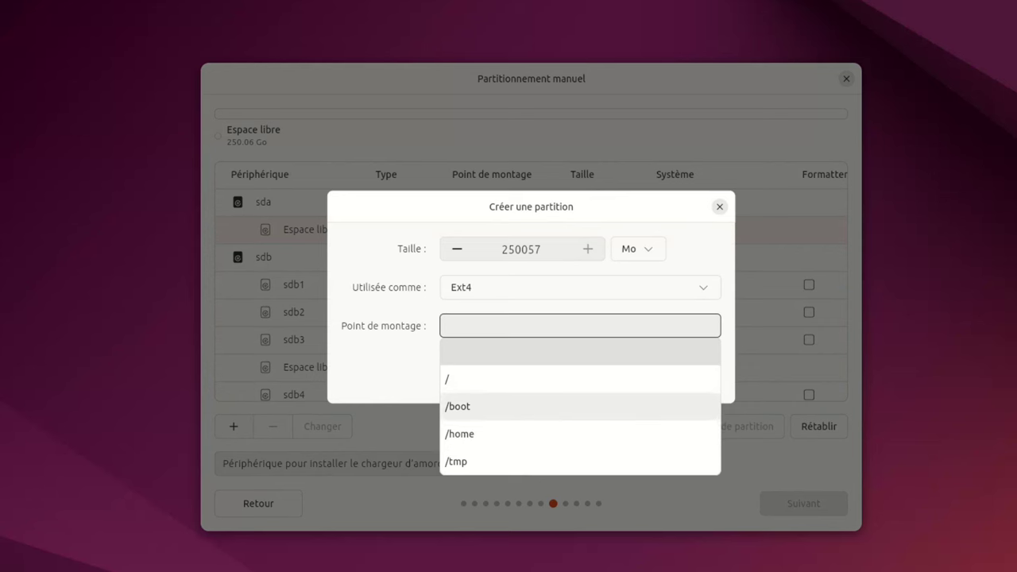
key(Up)
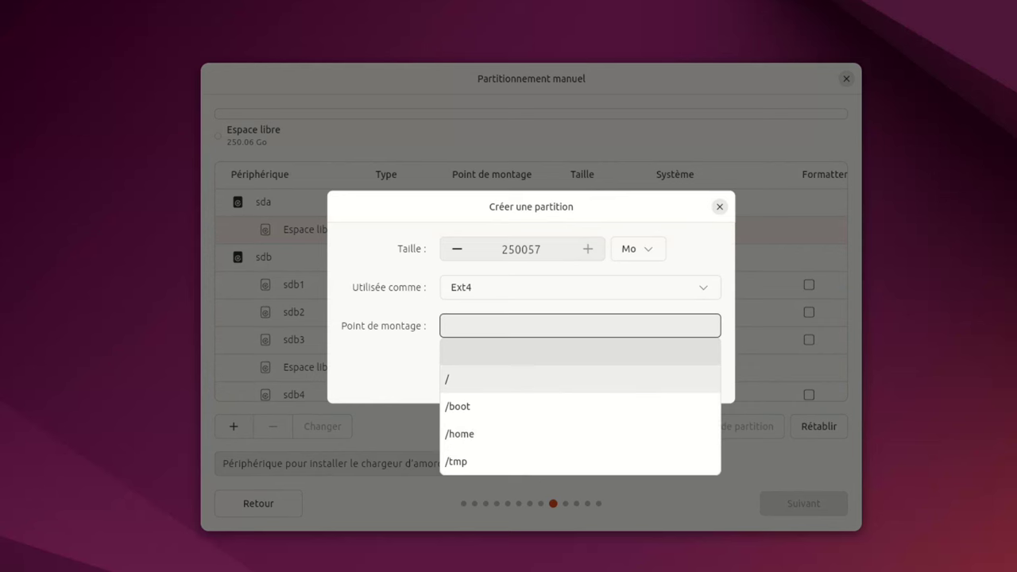
key(Down)
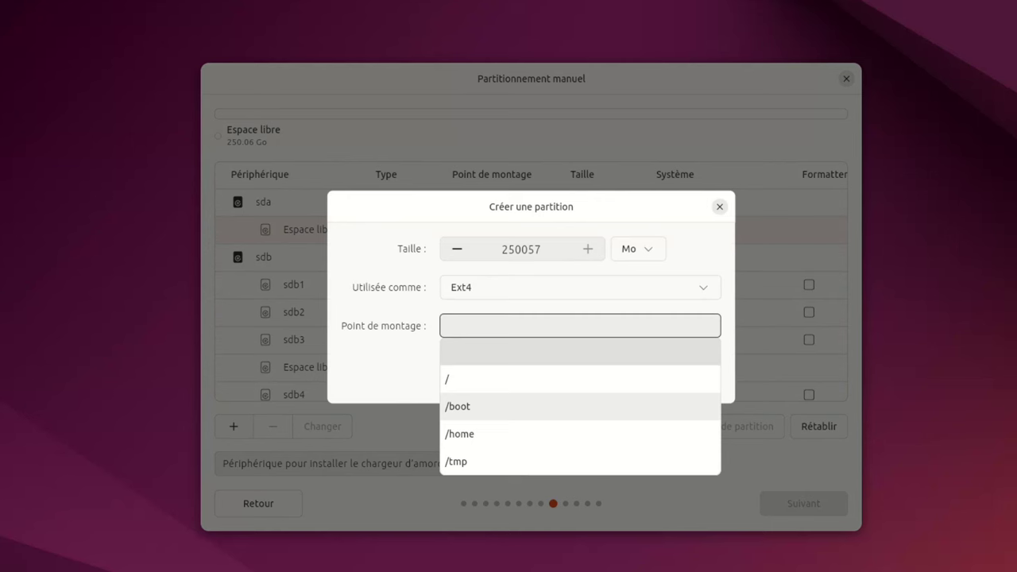
key(Up)
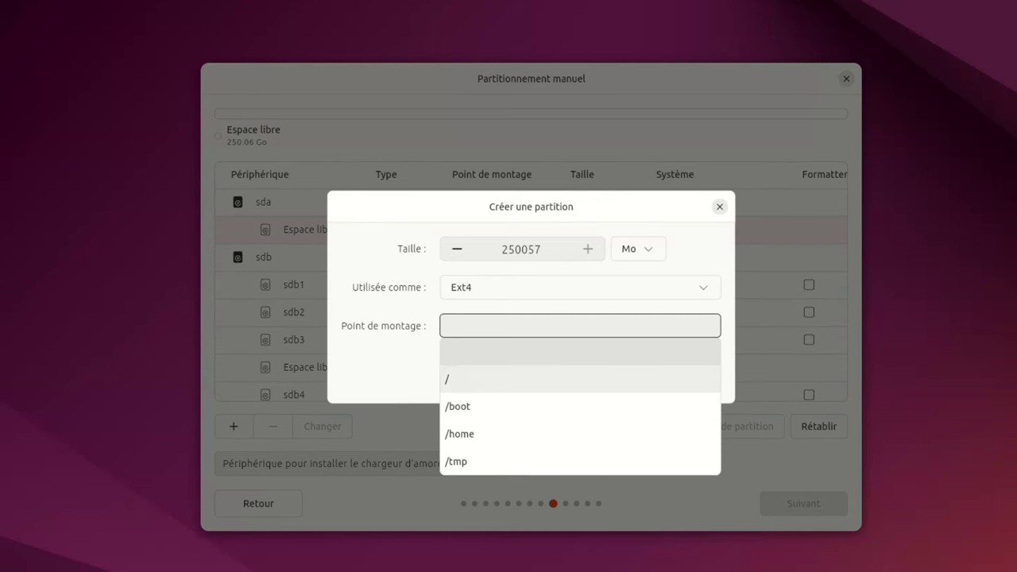
key(Return)
key(Return)
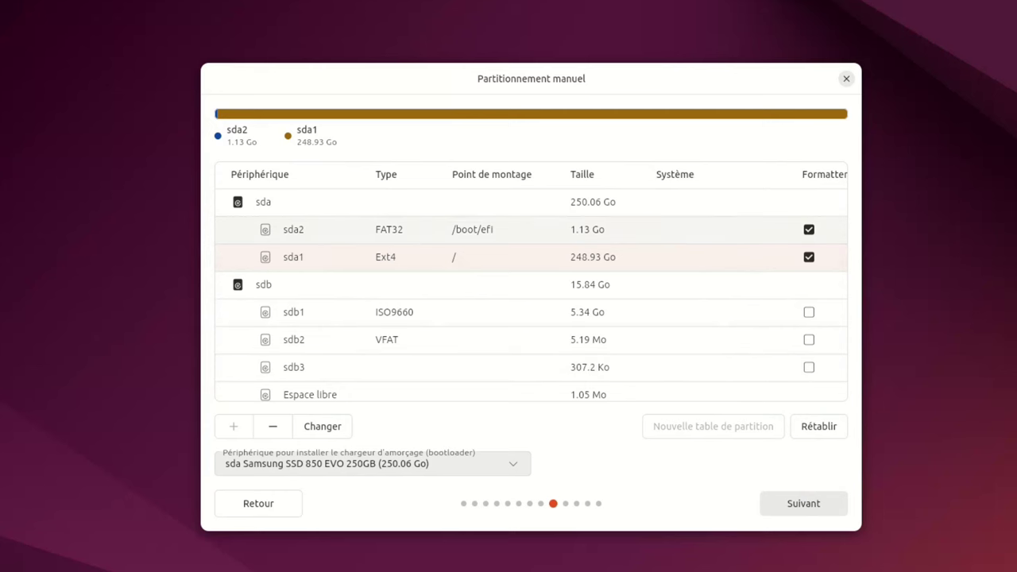
Step: Review the FAT32 /boot/efi partition and the Ext4 root partition on sda
click(531, 229)
click(531, 257)
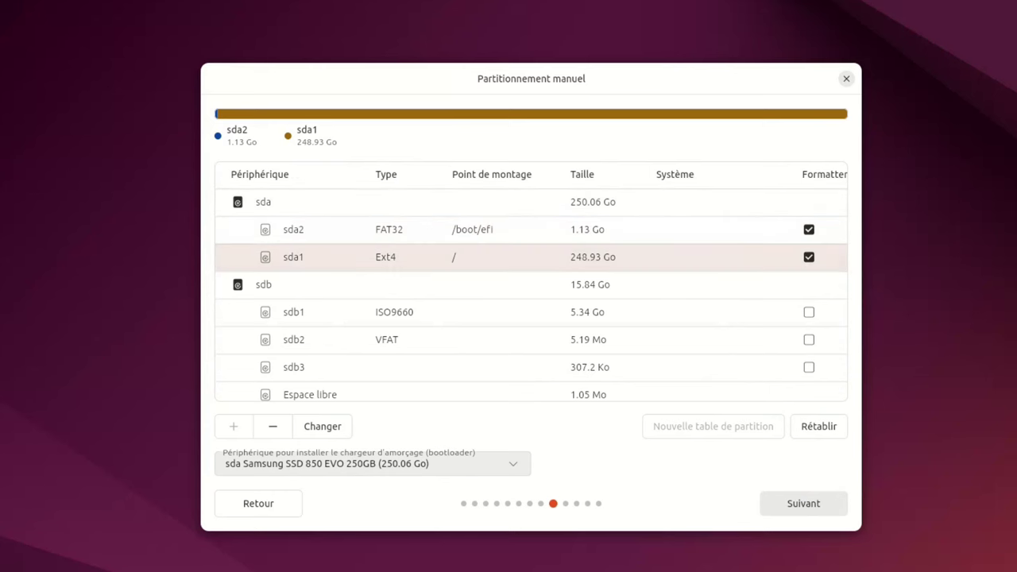
click(530, 229)
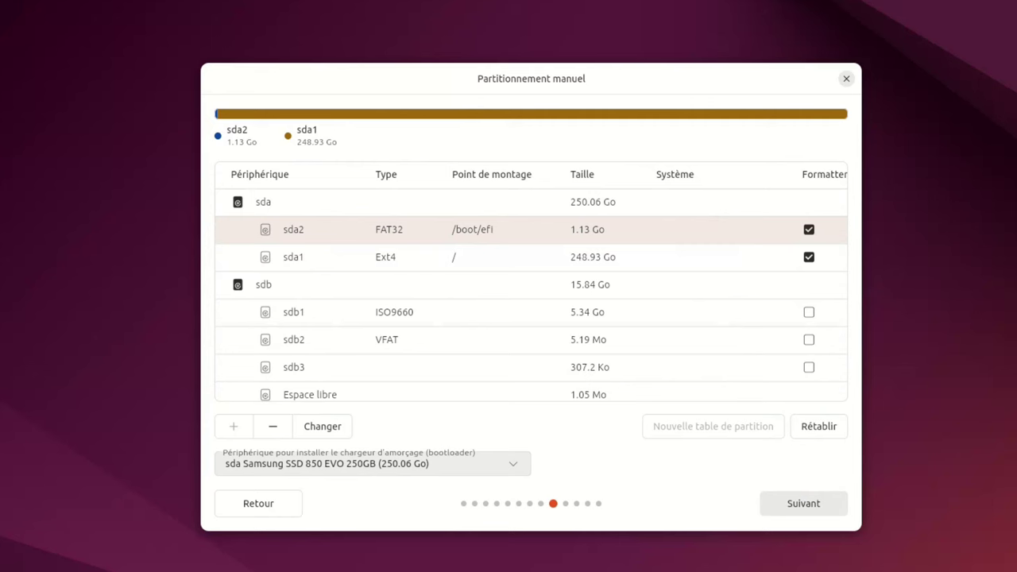
click(530, 257)
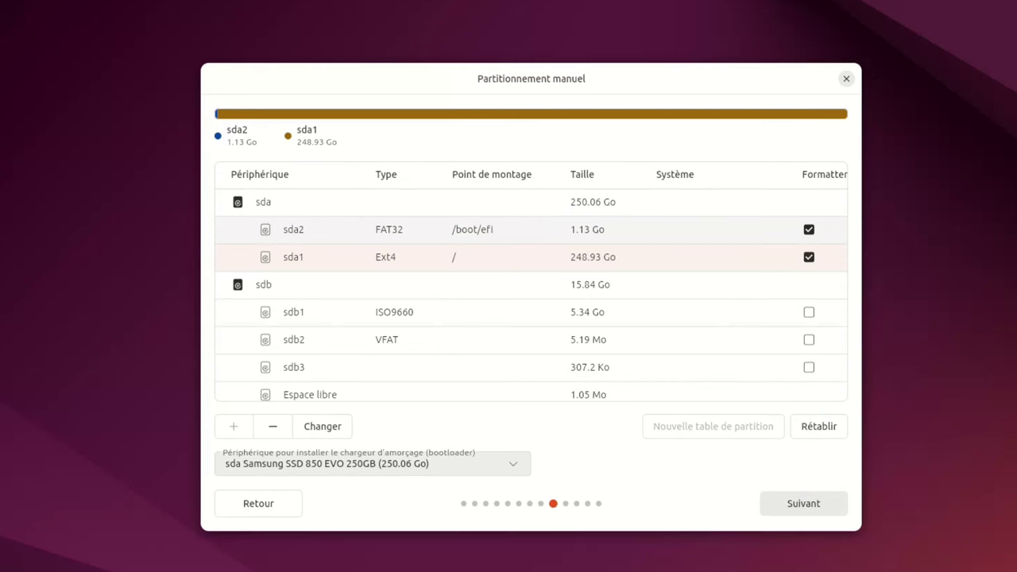
Step: Confirm the partitioning of sda, then accept the prefilled account details and the Europe/Paris time zone
click(802, 503)
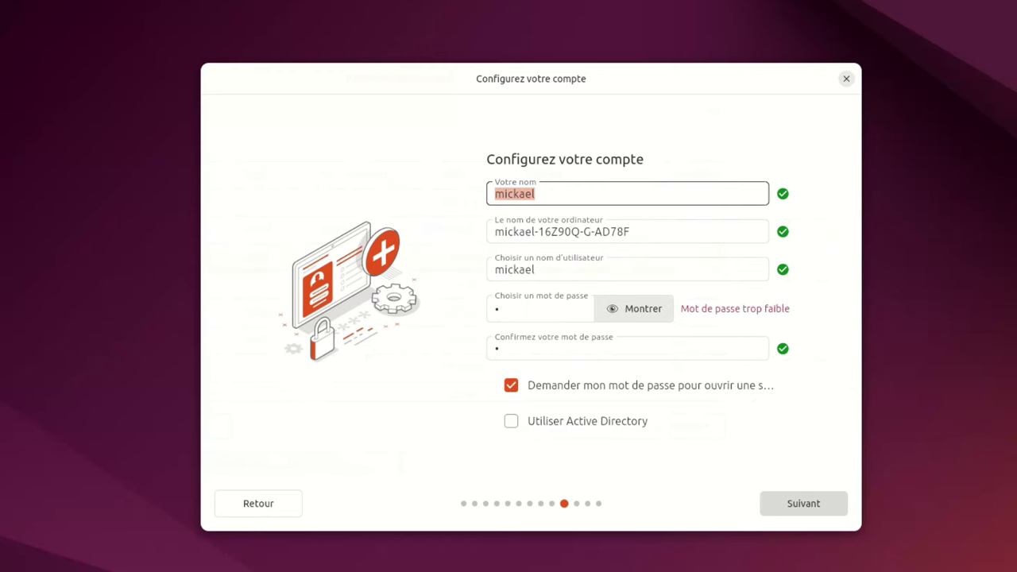
click(803, 503)
click(803, 503)
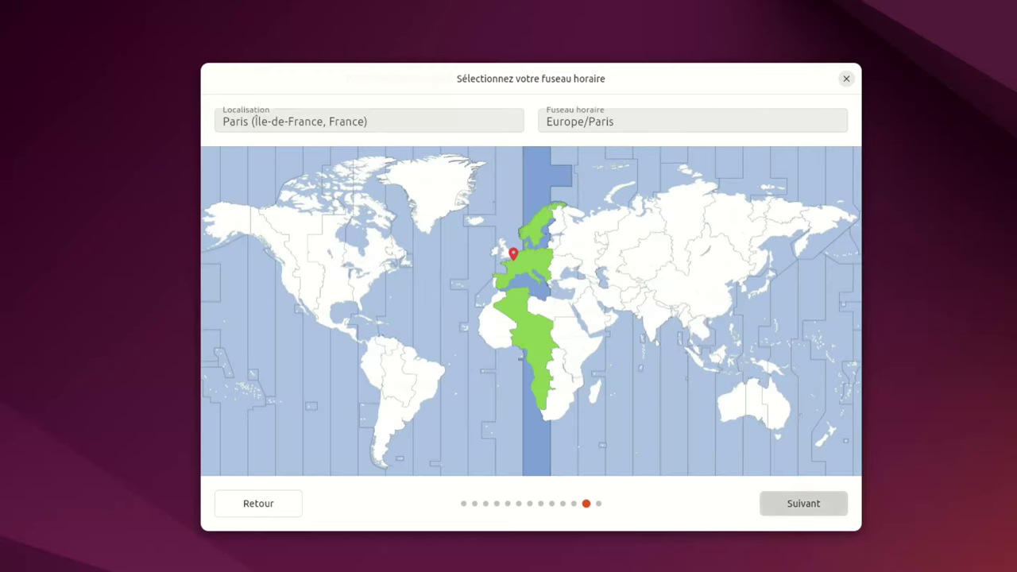
click(803, 503)
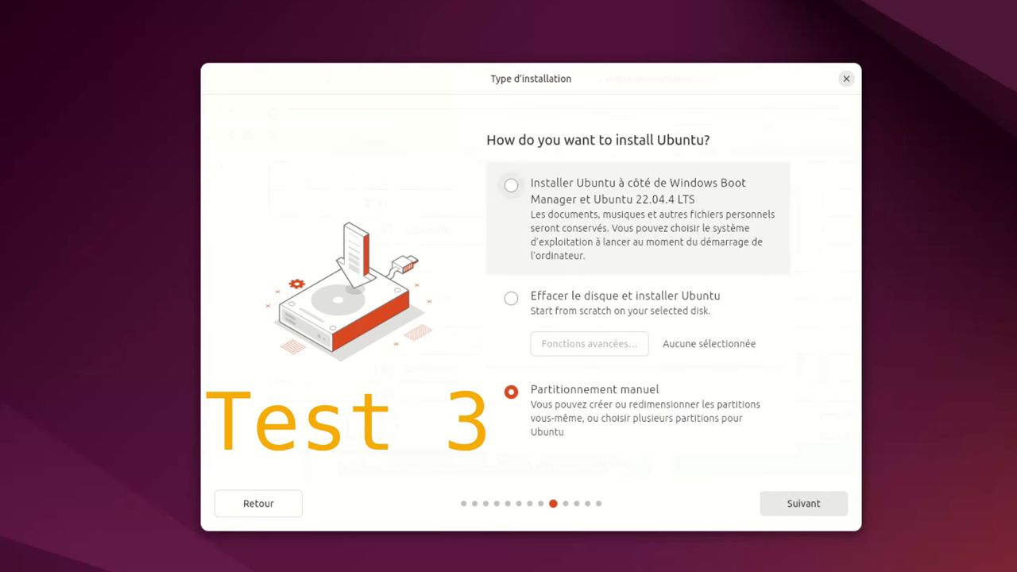
Step: Choose to install Ubuntu alongside Windows Boot Manager and Ubuntu 22.04.4 LTS, and examine which partitions are offered as its location
click(511, 185)
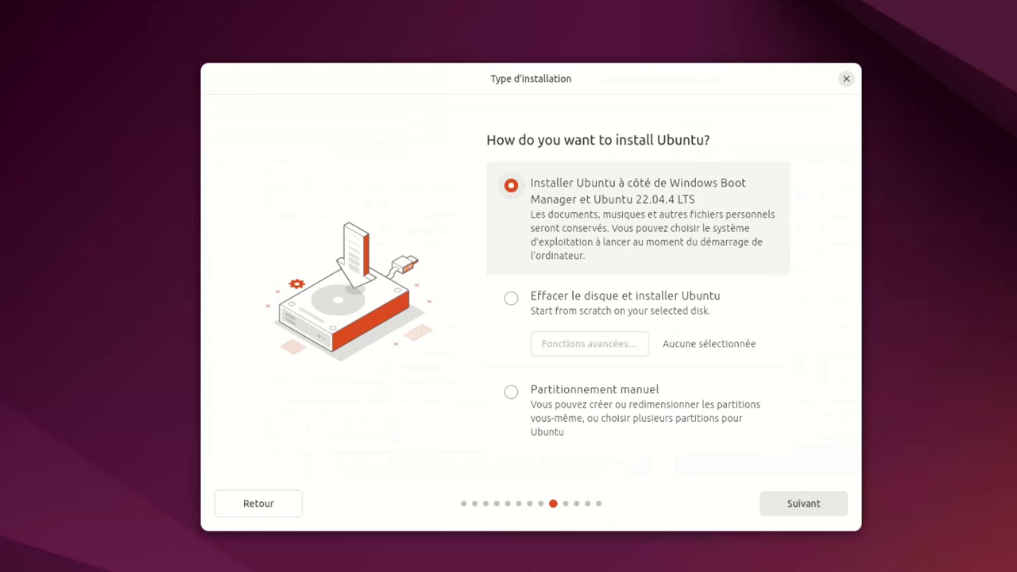
click(803, 503)
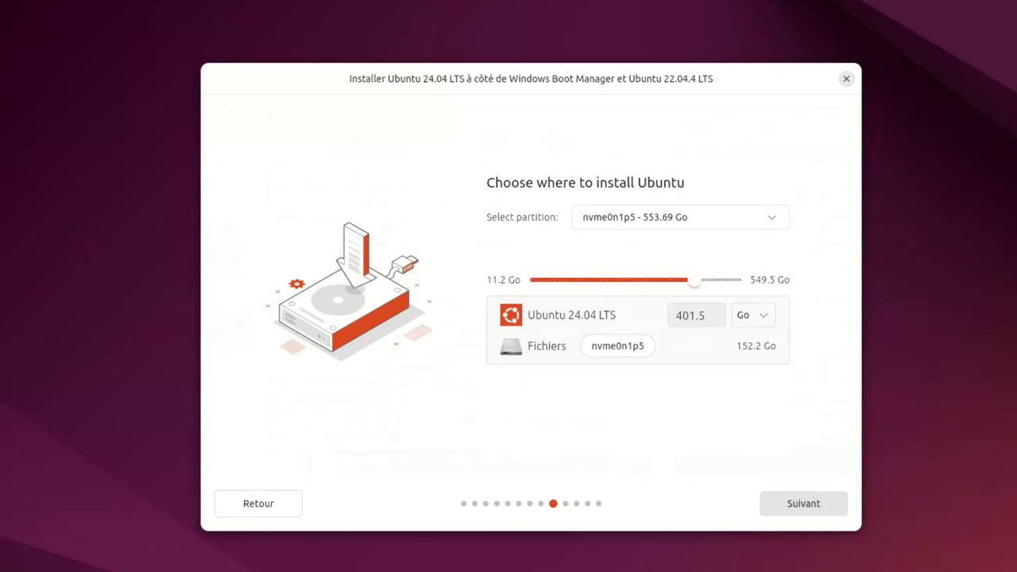
click(676, 216)
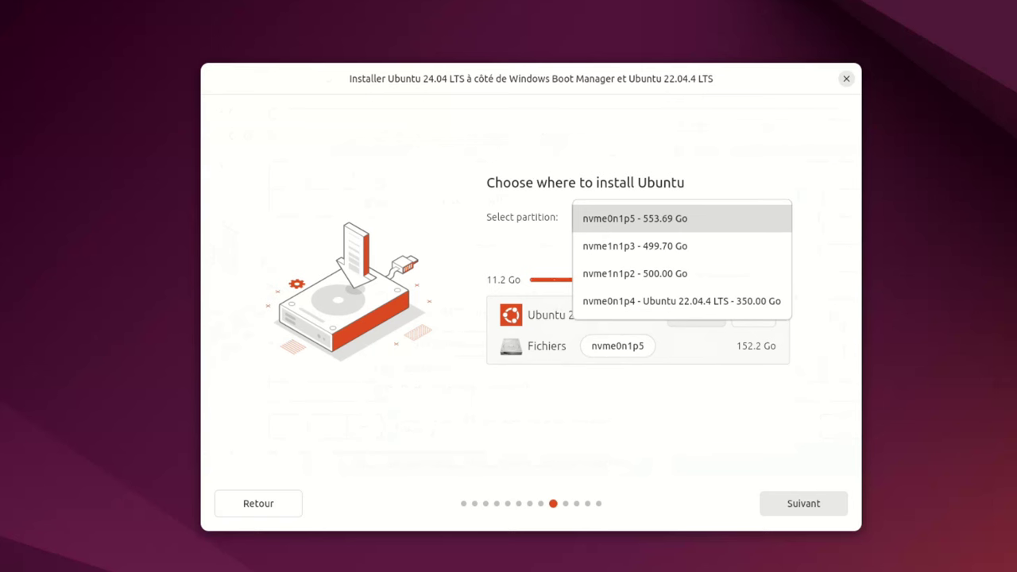
key(Down)
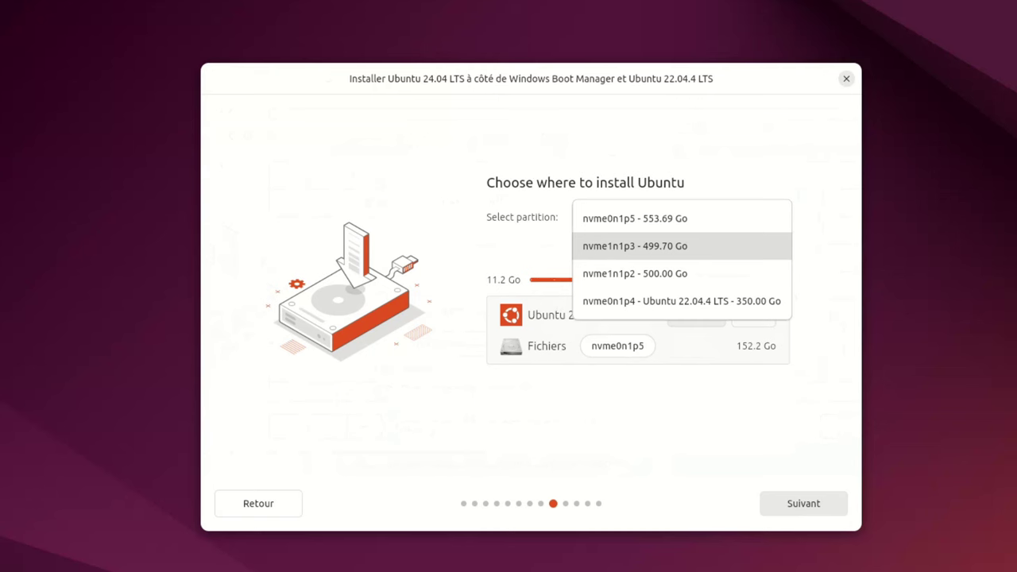
key(Up)
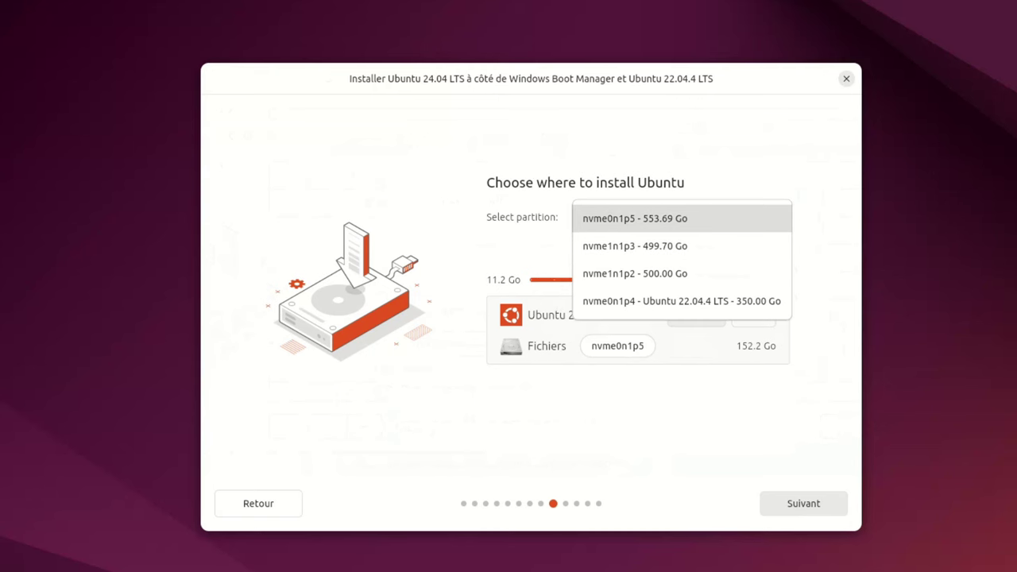
key(Down)
key(Down)
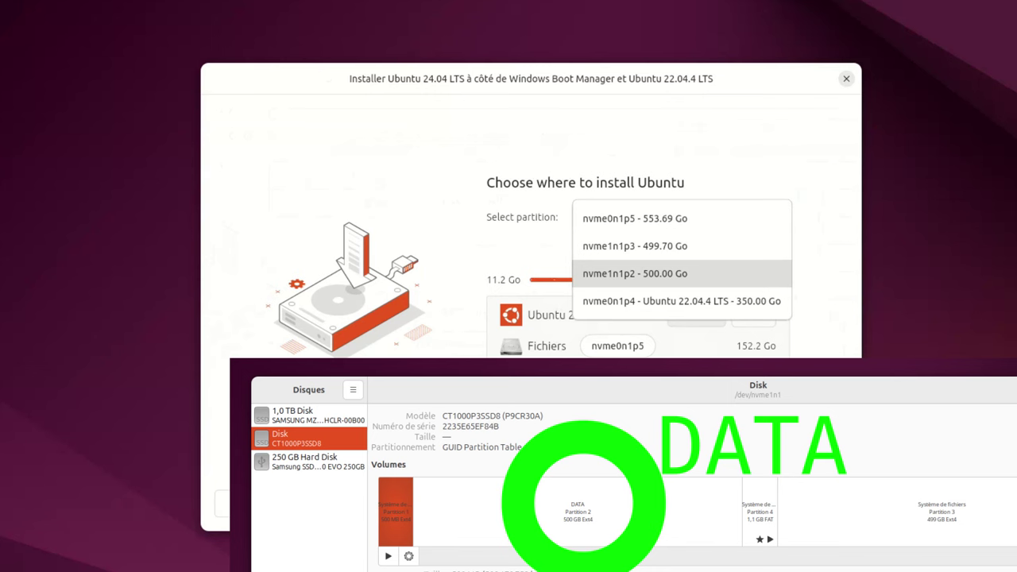
key(Down)
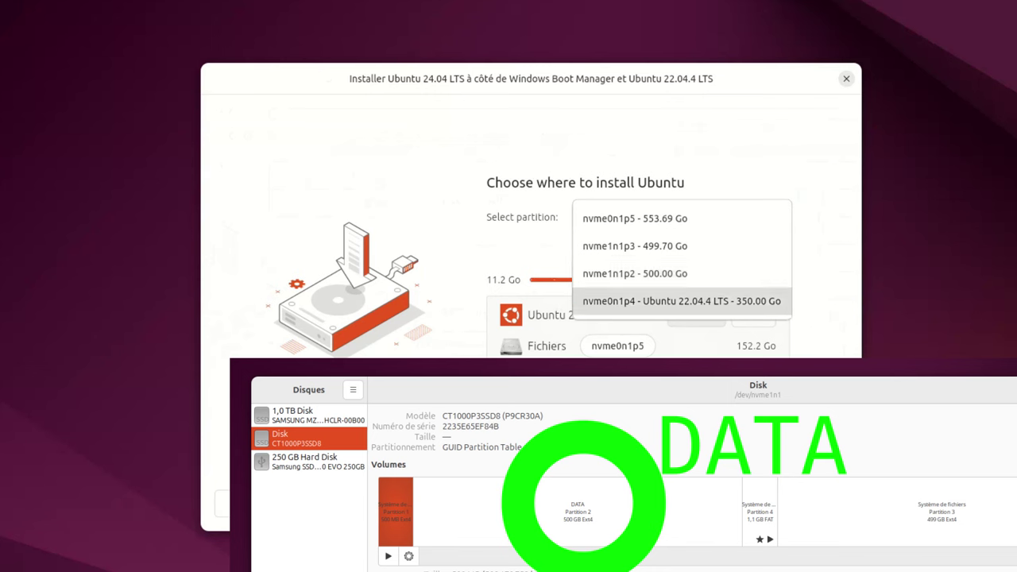
key(Up)
key(Down)
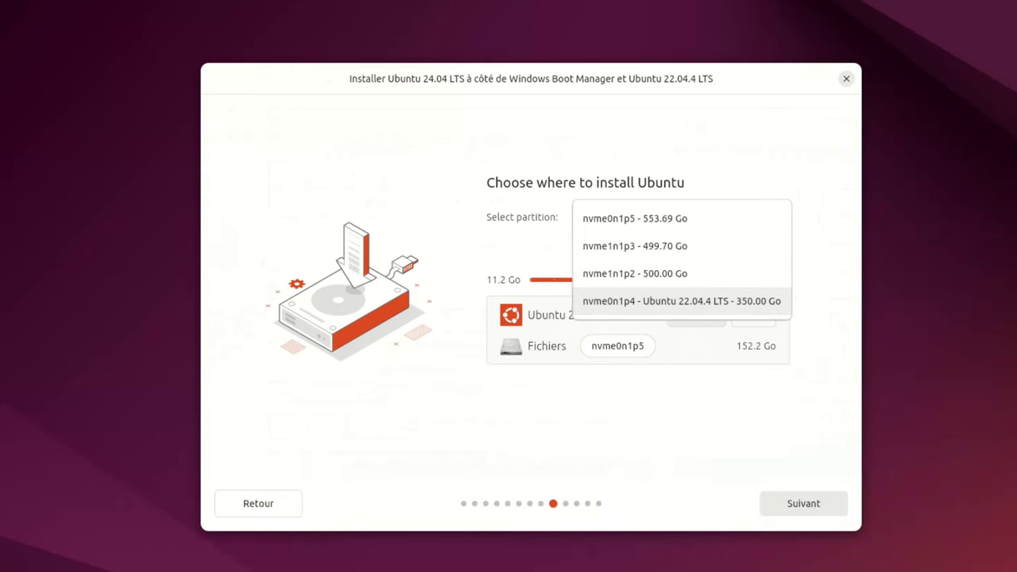
key(Escape)
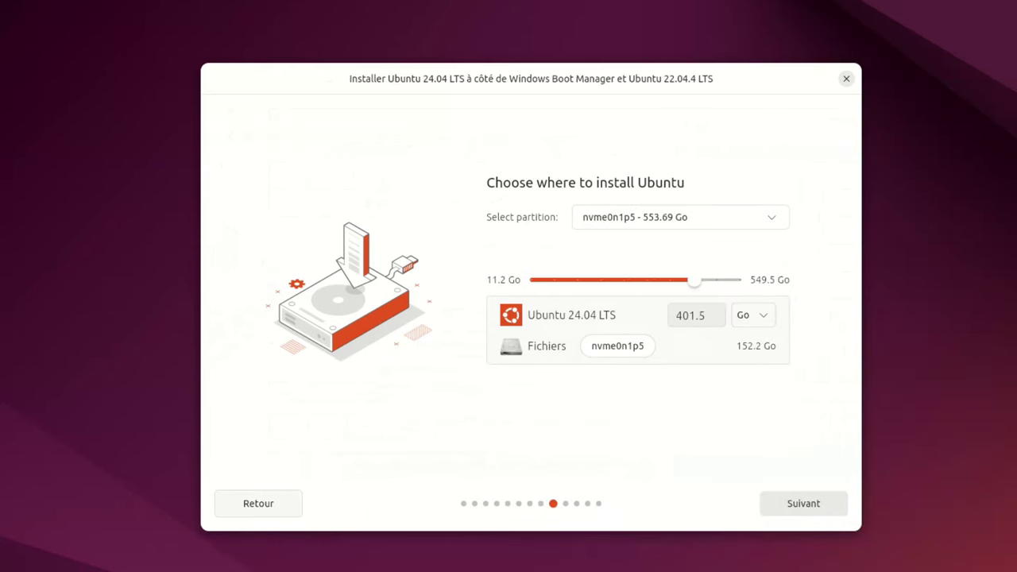
Step: Return to the installation type choice and continue with manual partitioning instead
click(259, 503)
click(511, 391)
click(803, 503)
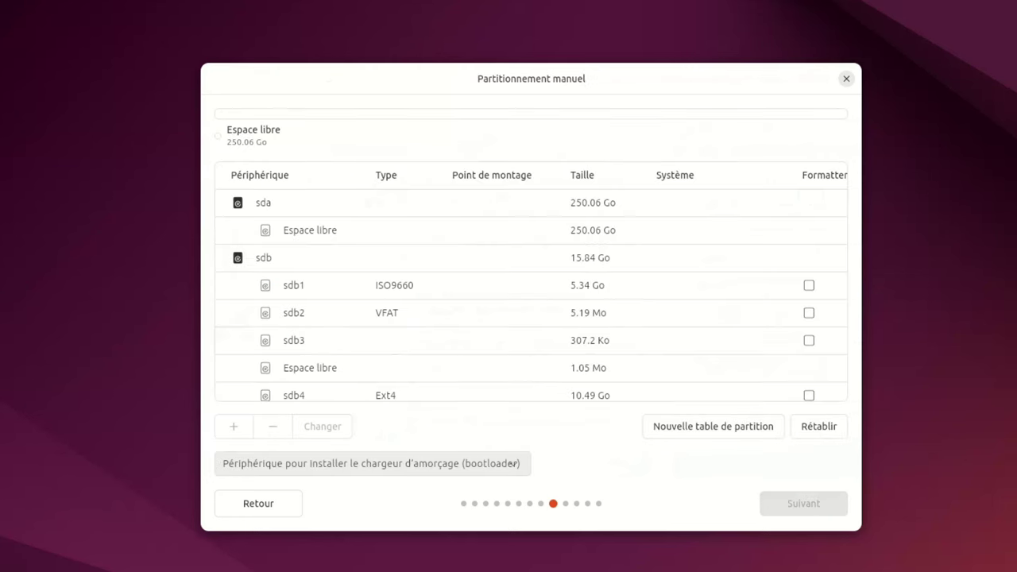
Step: Inspect nvme0n1p5 and nvme1n1p2 in the manual partition table to see how their drives are divided
scroll(747, 338, down, 6)
scroll(747, 337, down, 2)
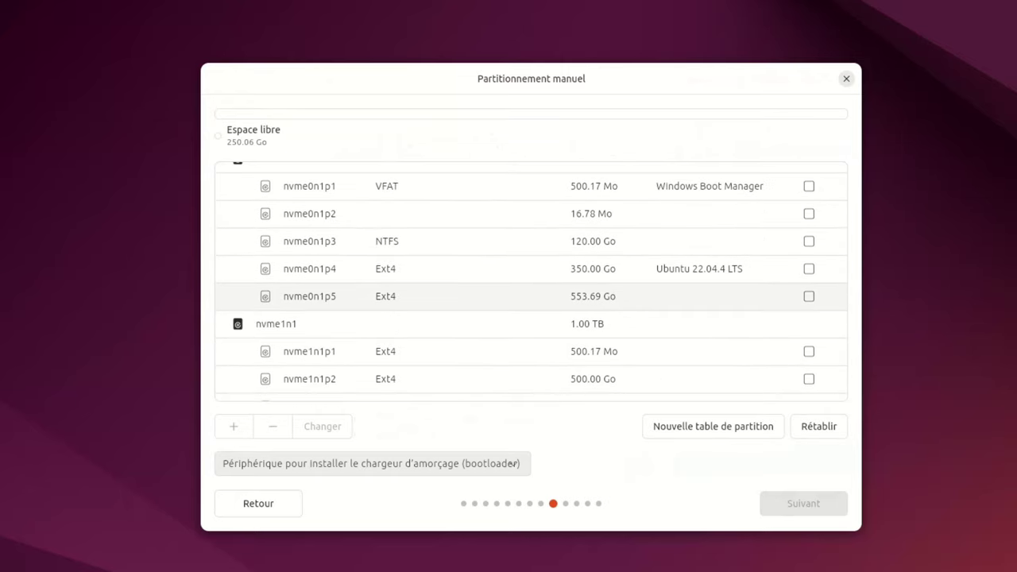
click(531, 296)
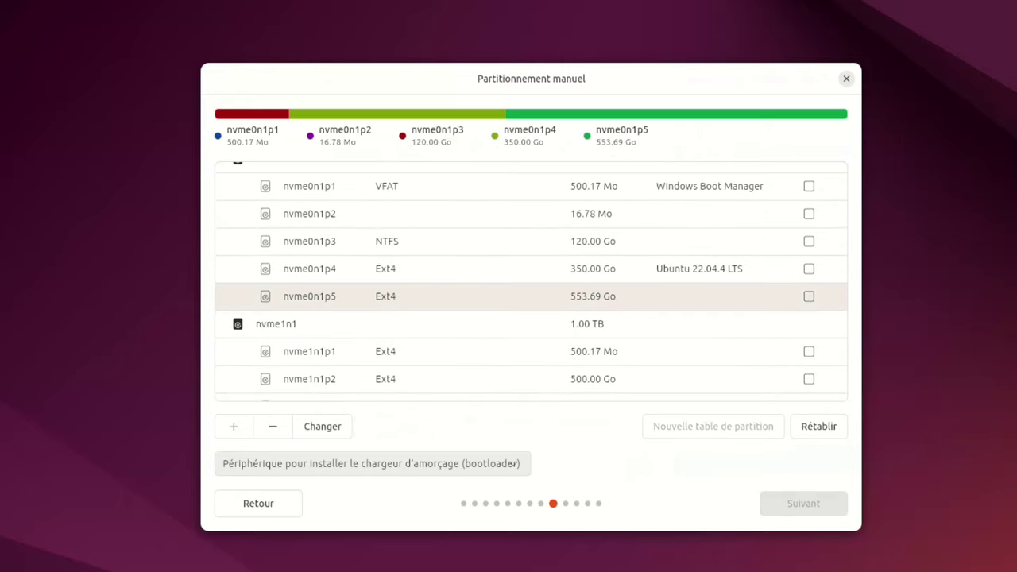
scroll(747, 330, down, 1)
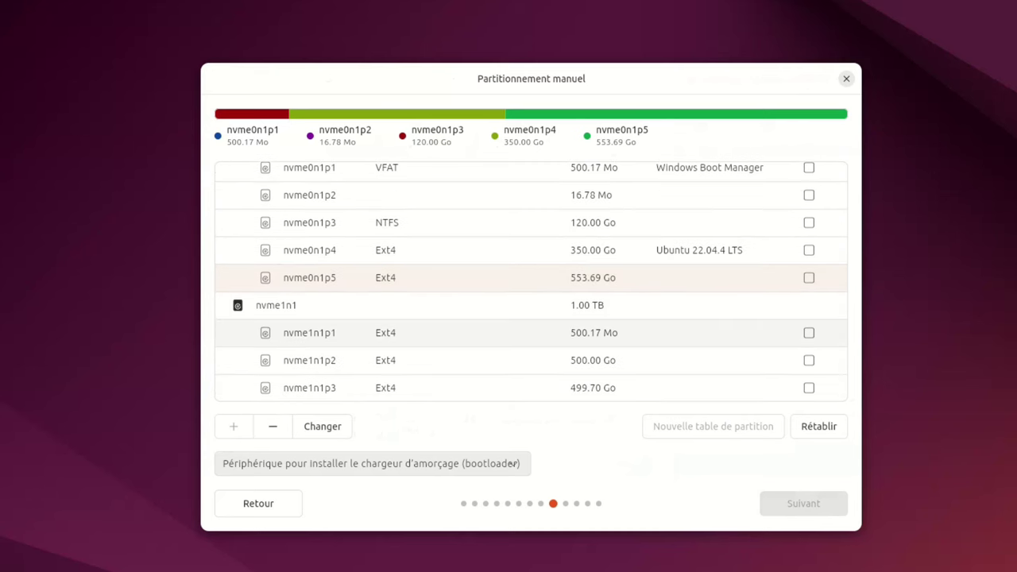
click(747, 359)
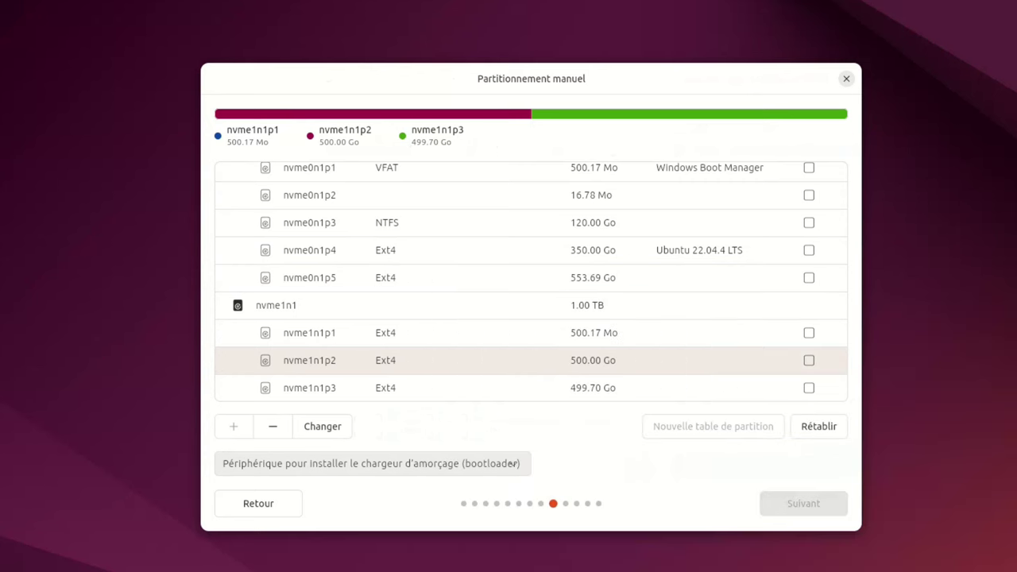
Step: Check nvme1n1p3 in the manual partition table and choose it as the location for installing Ubuntu alongside the existing systems
key(Down)
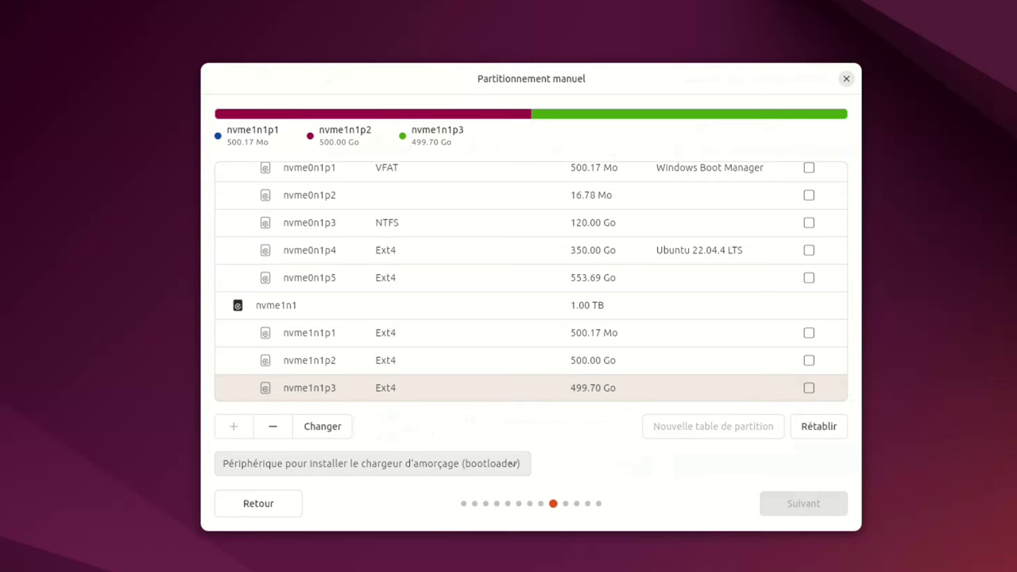
key(Up)
key(Up)
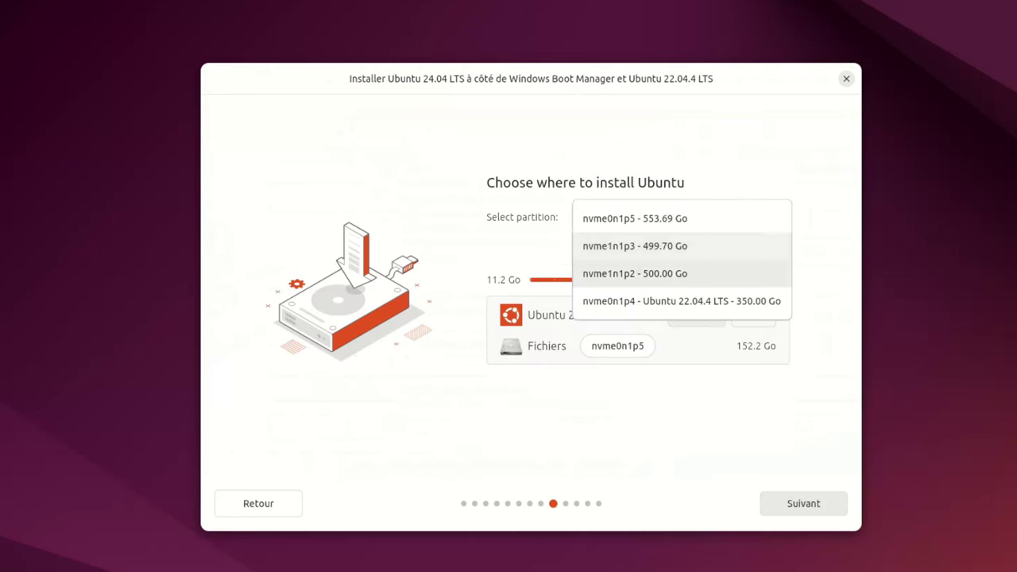
key(Up)
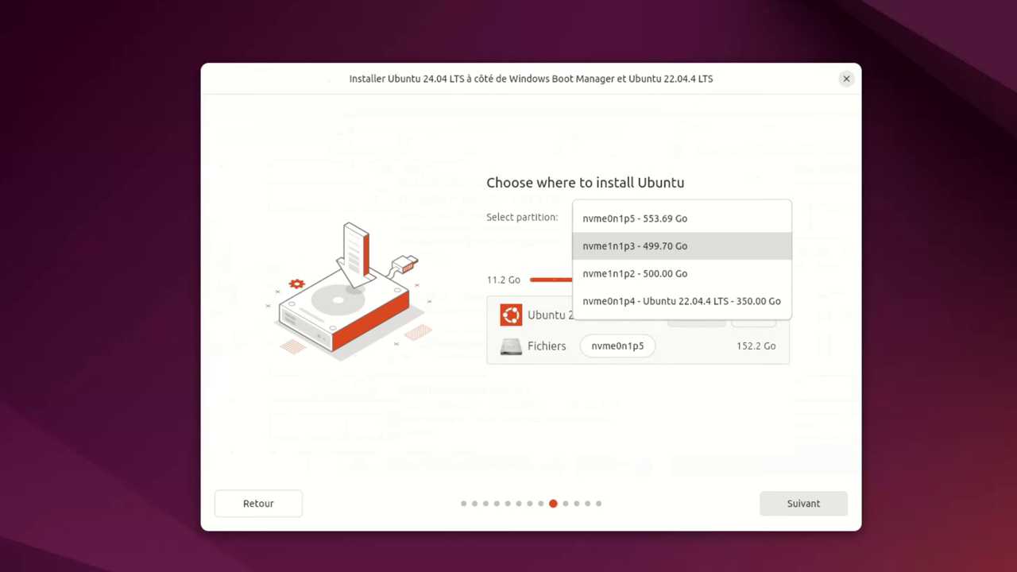
key(Return)
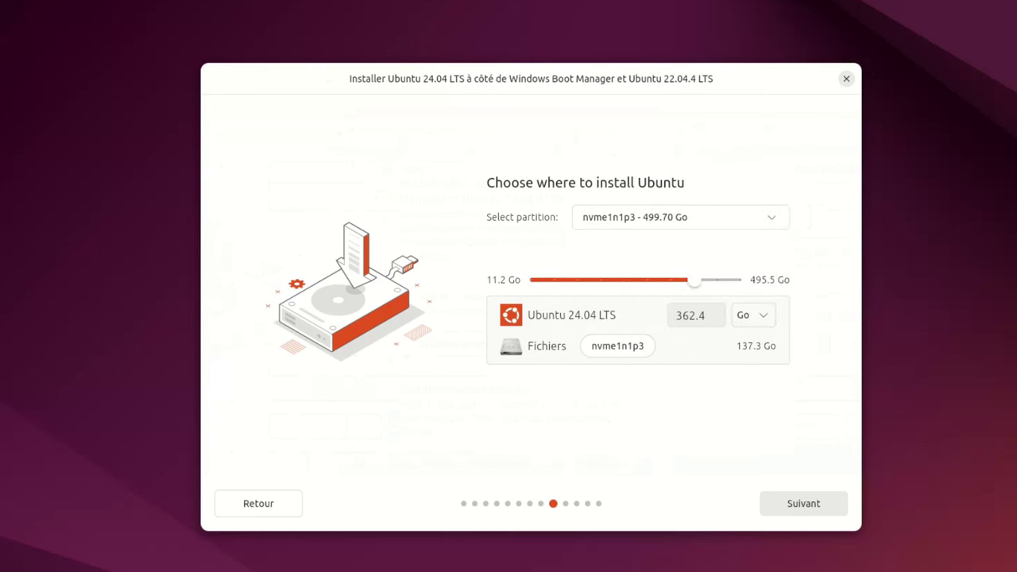
Step: Reduce Ubuntu 24.04 LTS's share of nvme1n1p3 to about 226.4 Go, and try entering 200 Go as its exact size
click(694, 279)
drag(694, 280, 623, 279)
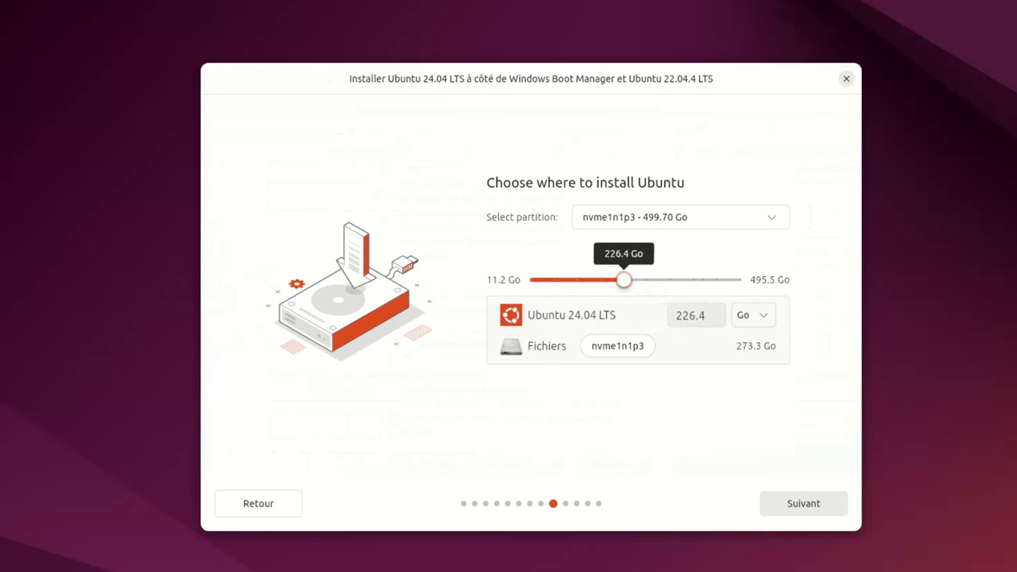
key(Tab)
text(2)
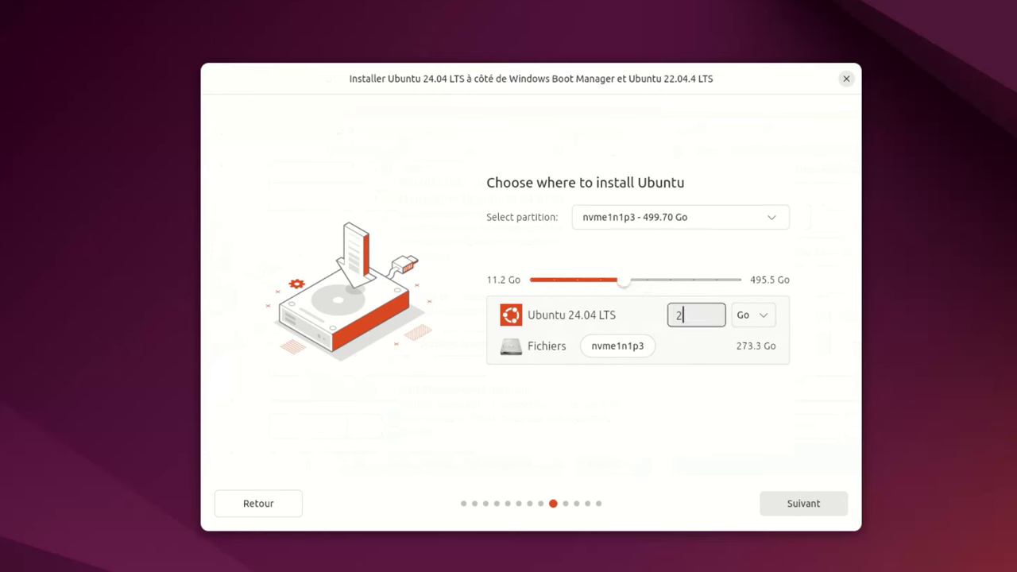
text(00)
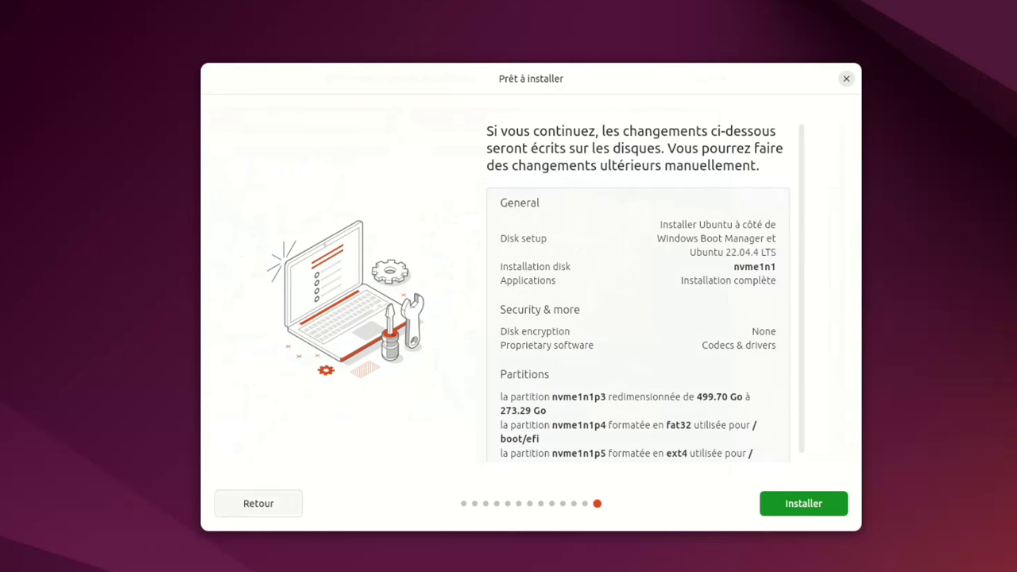
Step: Go back from the installation summary to the installation type choice and continue with manual partitioning
click(258, 502)
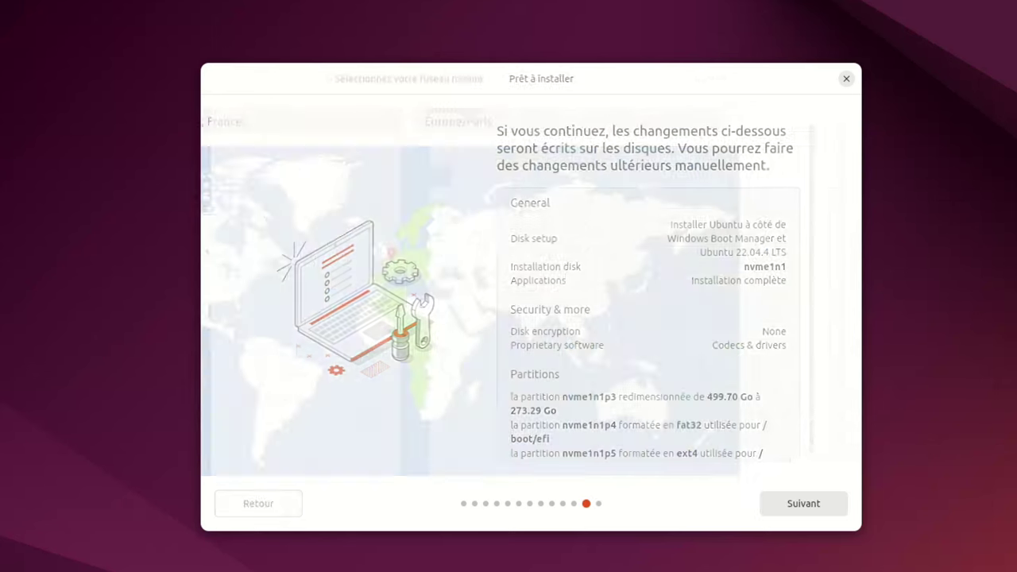
click(258, 503)
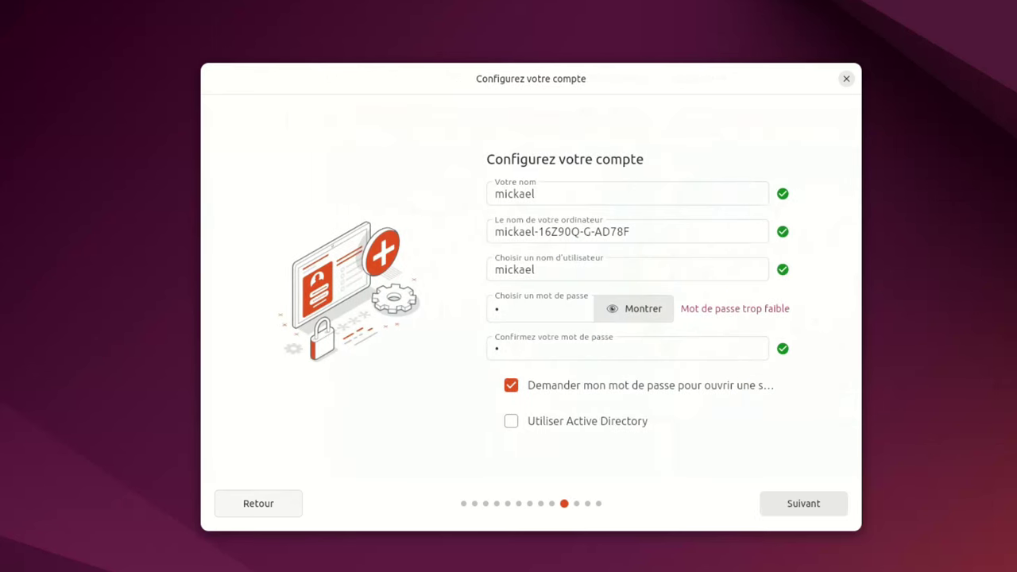
click(258, 503)
click(511, 392)
click(803, 502)
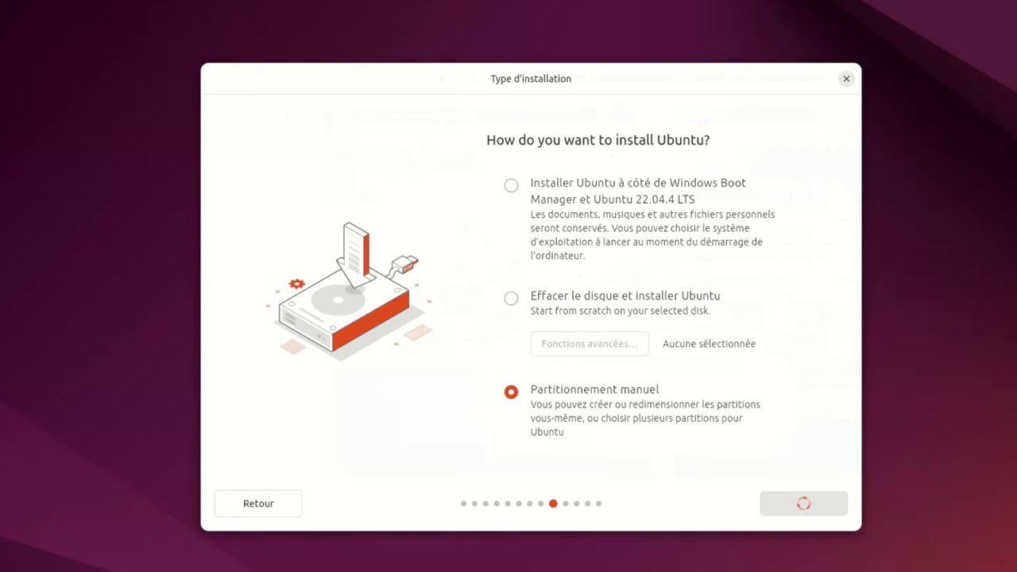
Step: Edit the existing partition nvme1n1p3 to be formatted as Ext4 with the mount point /
scroll(531, 367, down, 5)
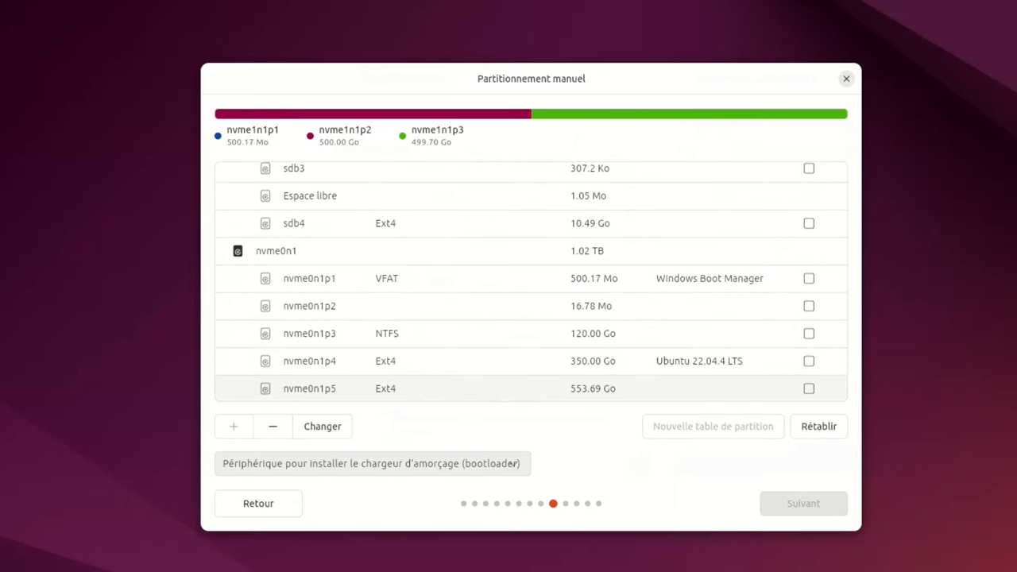
scroll(530, 367, down, 1)
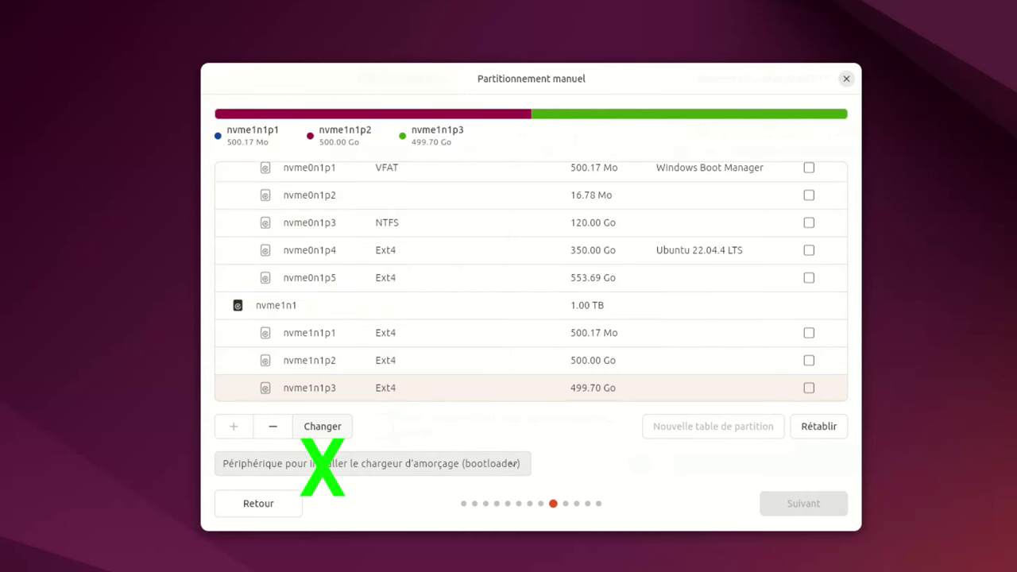
click(322, 427)
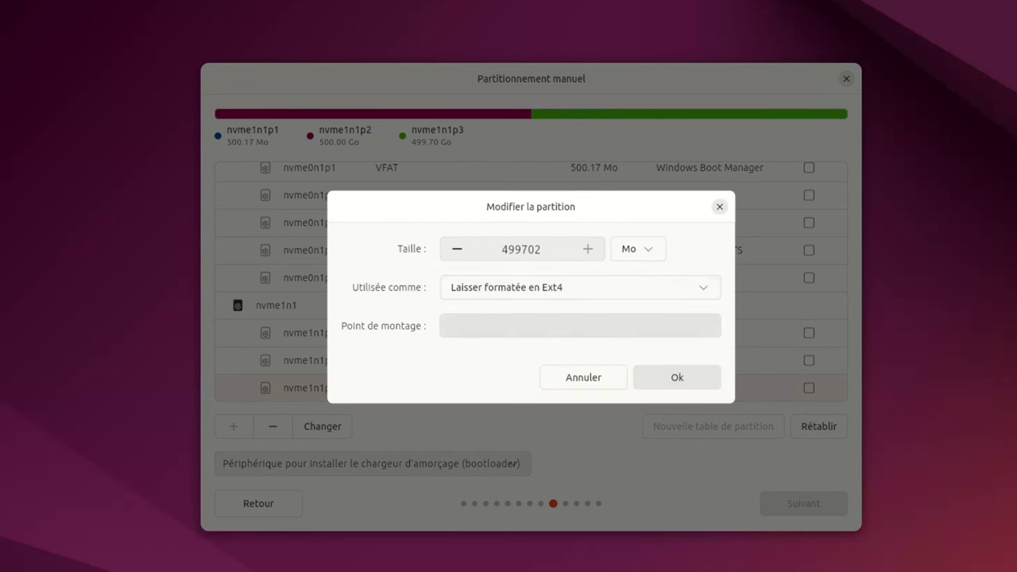
click(579, 325)
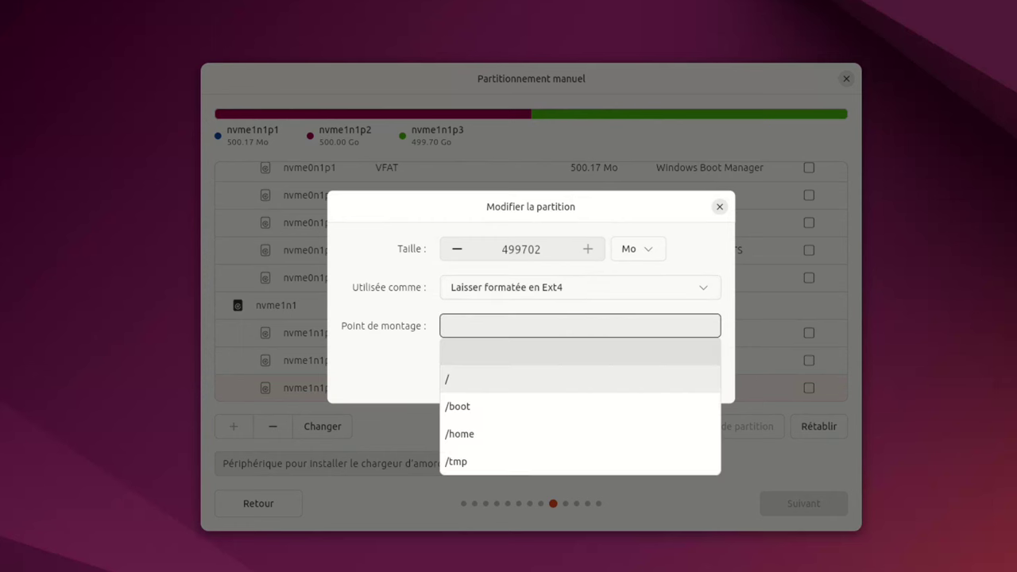
text(/)
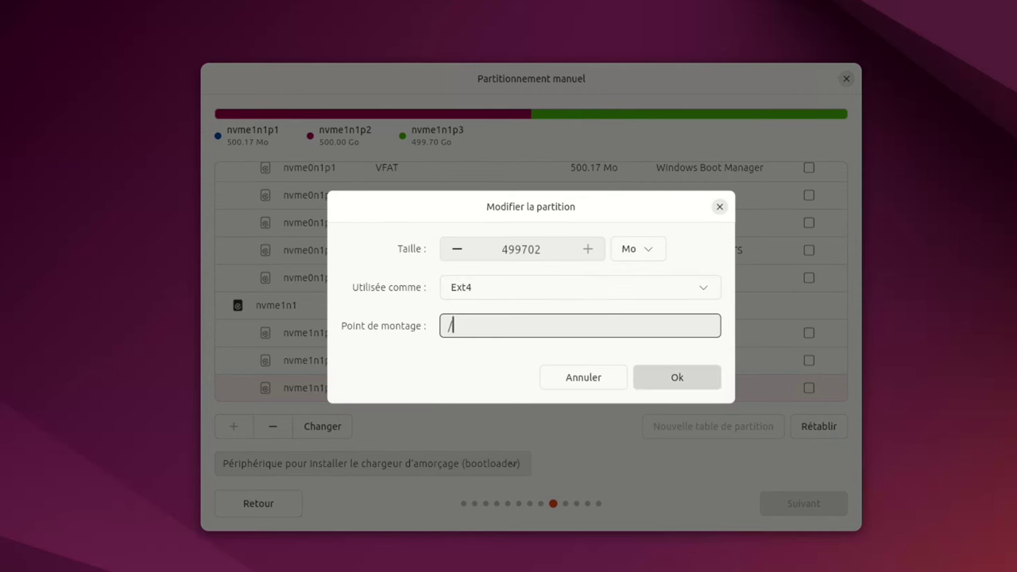
click(676, 377)
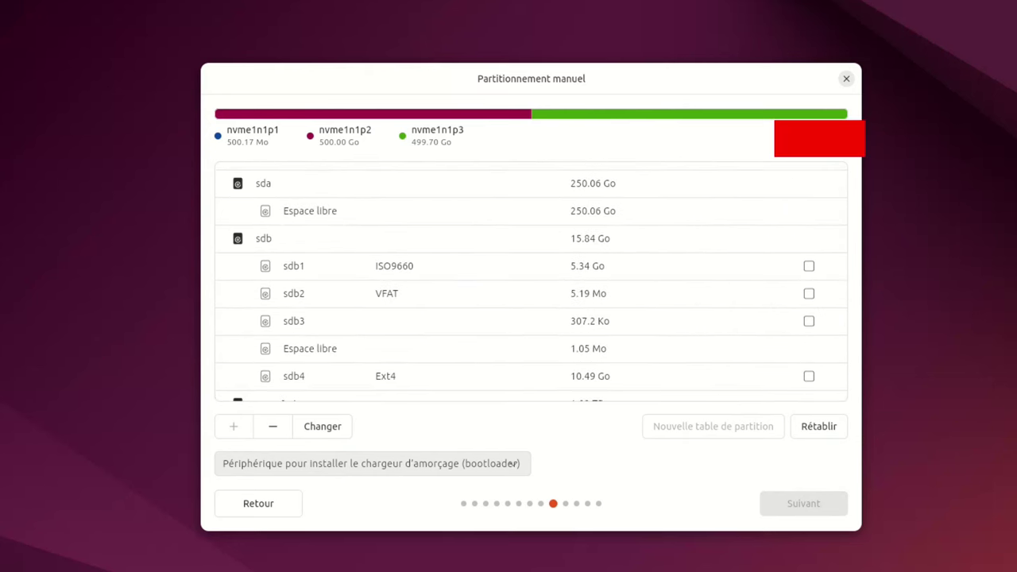
Step: Revert the pending partition changes and delete nvme1n1p3 to free its space
scroll(530, 285, down, 5)
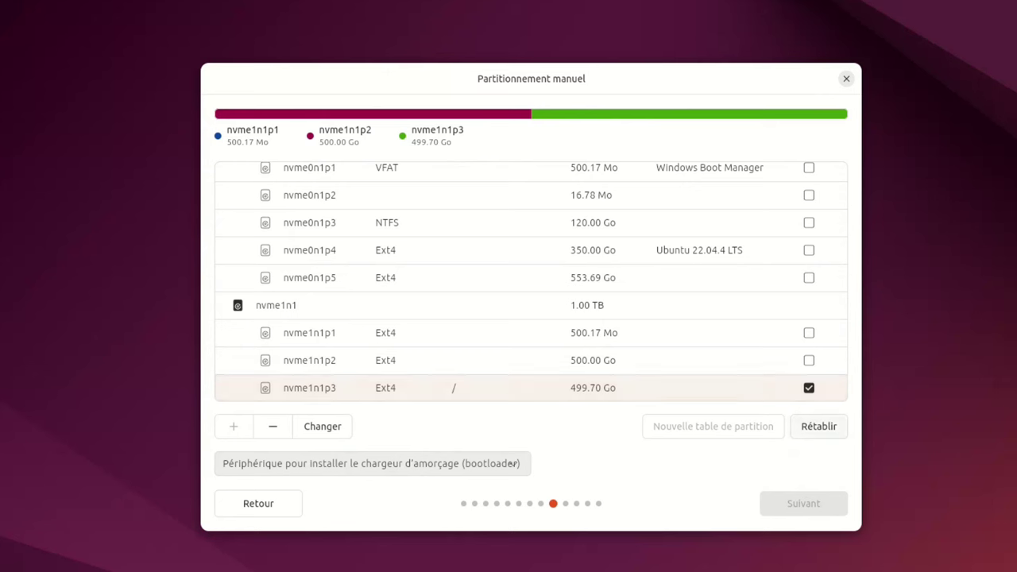
click(818, 426)
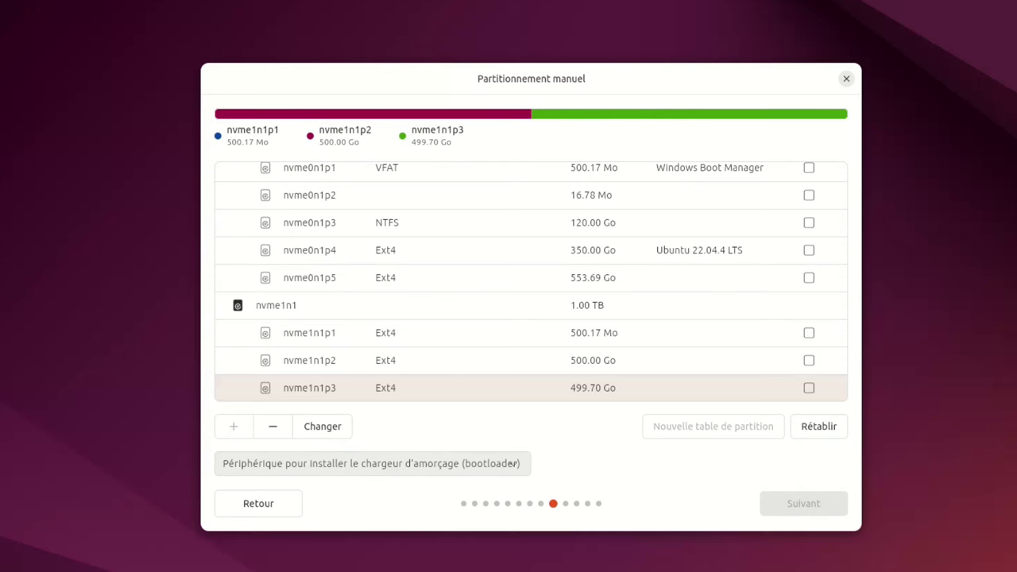
click(272, 427)
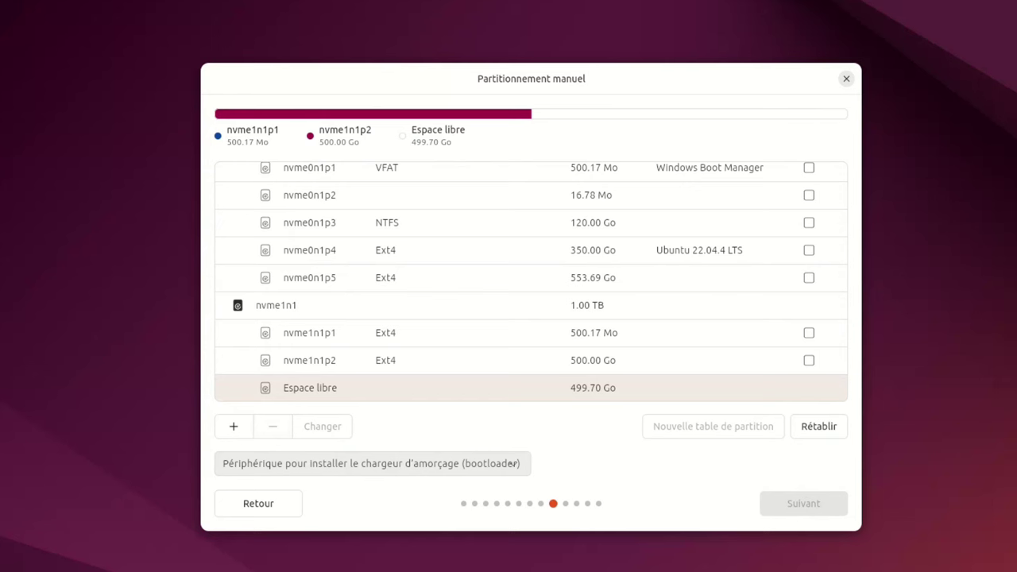
Step: Create an Ext4 partition mounted at / in the free space of nvme1n1, and continue towards the installation summary
click(233, 426)
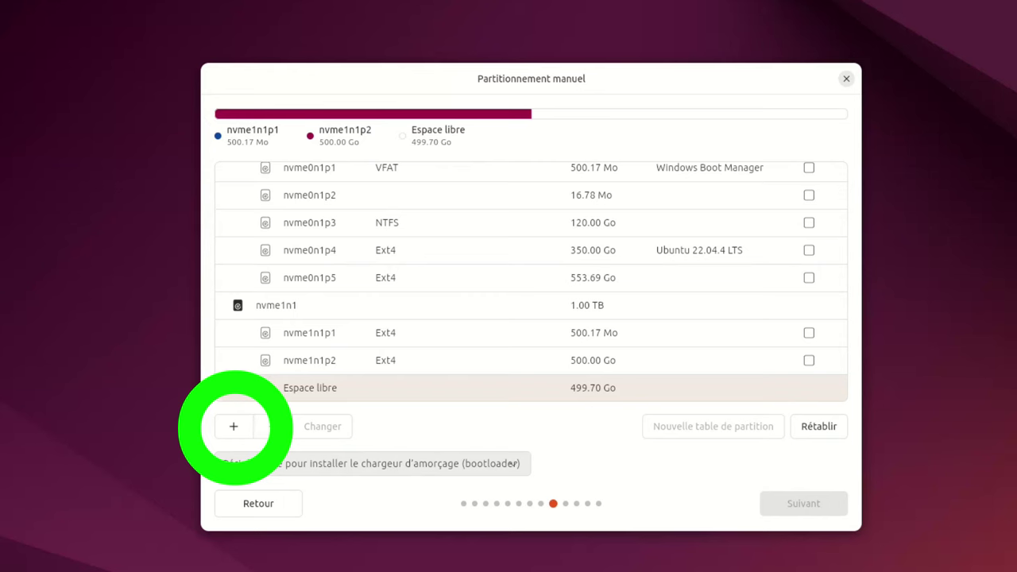
click(234, 427)
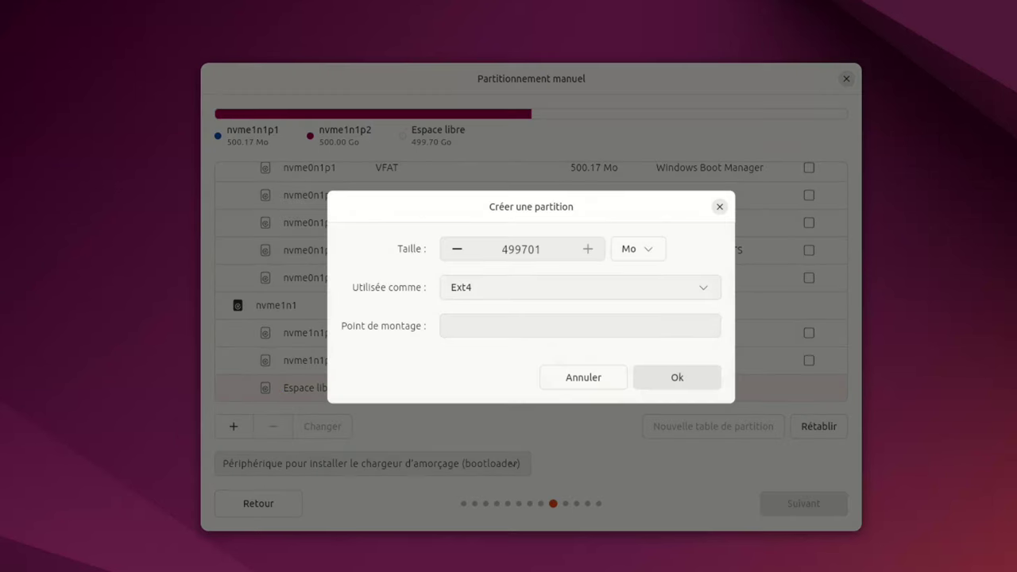
click(580, 287)
click(580, 288)
click(580, 324)
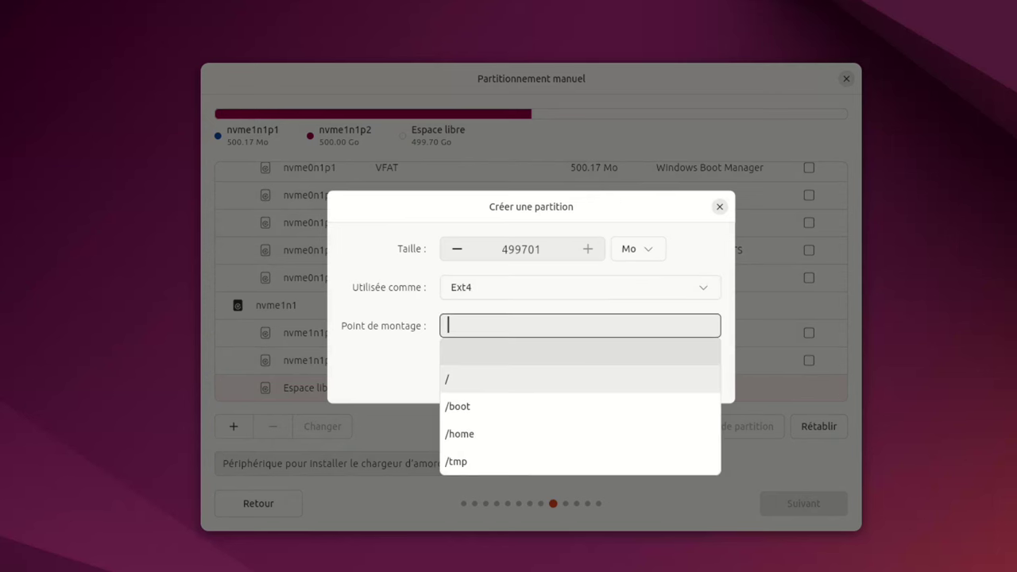
click(580, 379)
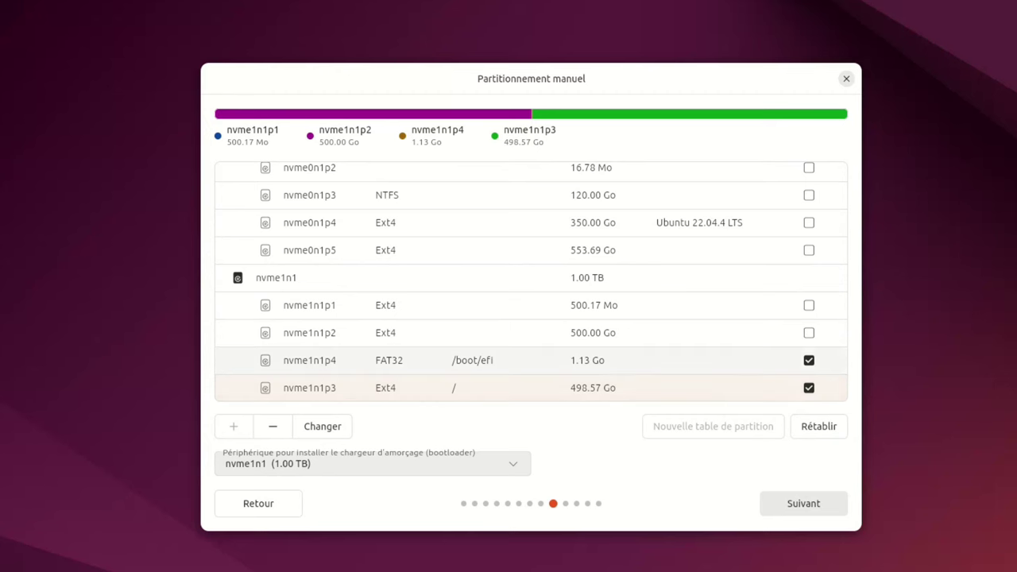
click(802, 503)
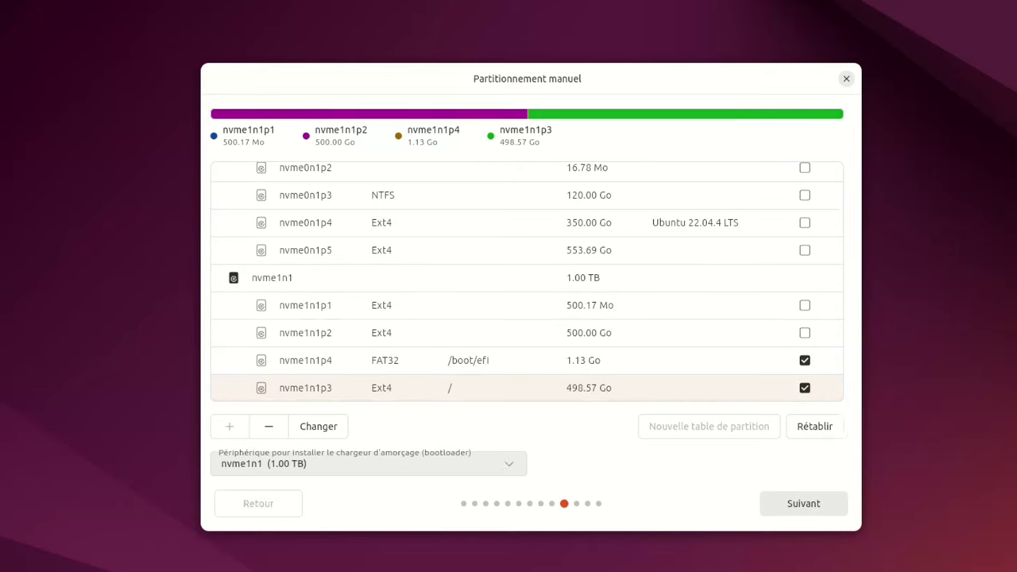
key(Return)
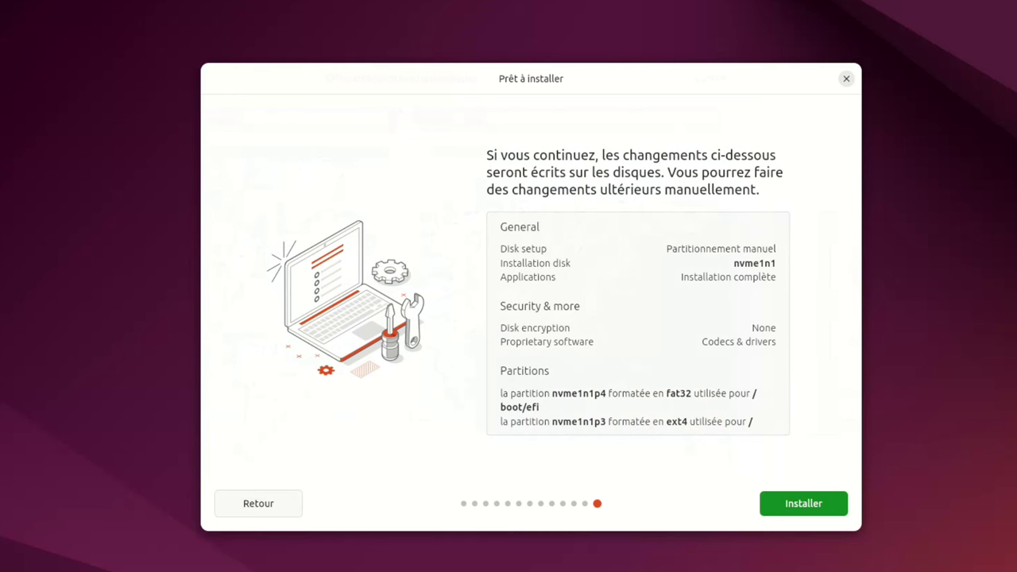
Step: Return to the installation type choice and select installing Ubuntu alongside Windows Boot Manager and Ubuntu 22.04.4 LTS
click(258, 503)
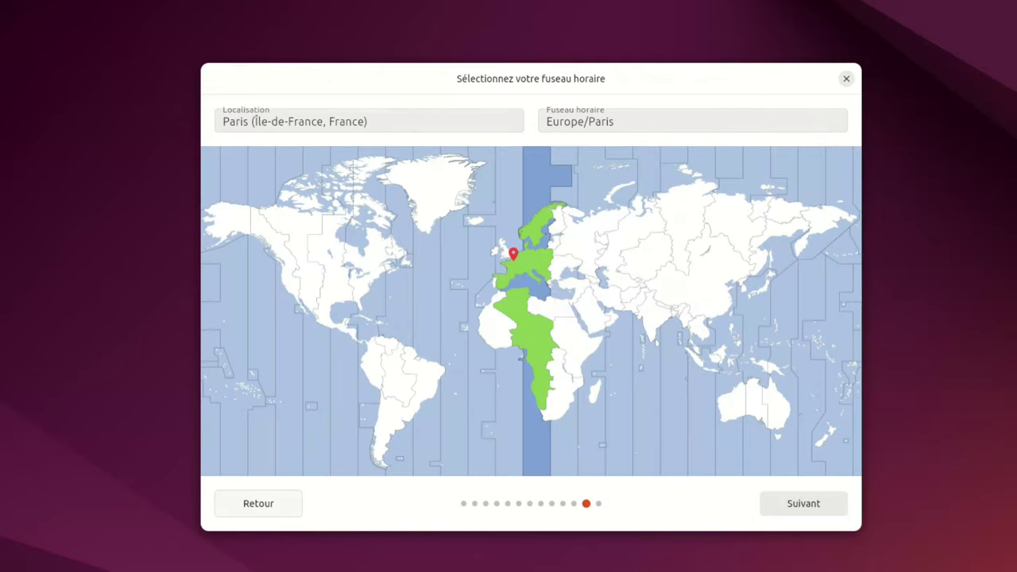
click(258, 502)
click(258, 503)
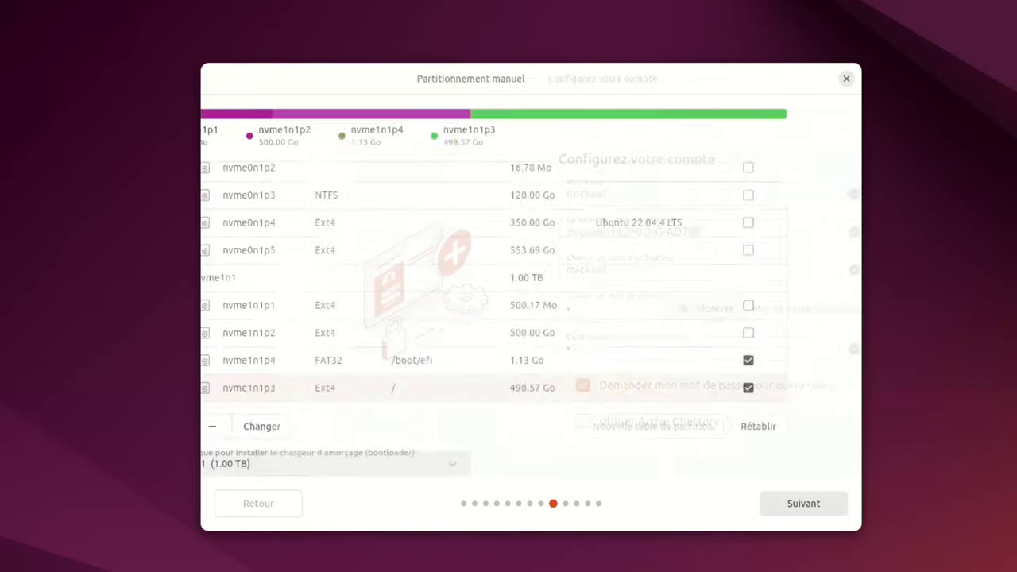
click(258, 502)
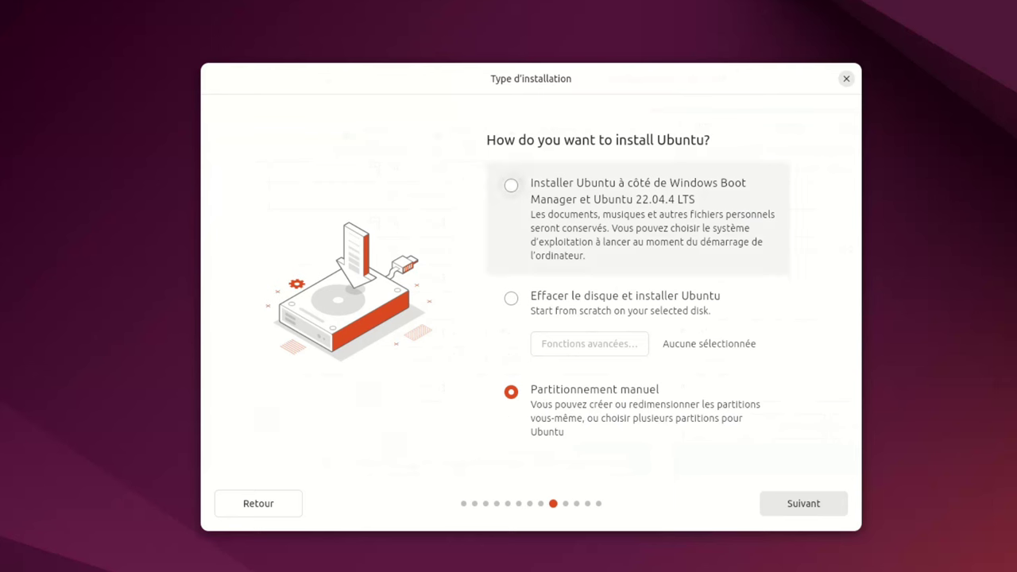
click(511, 185)
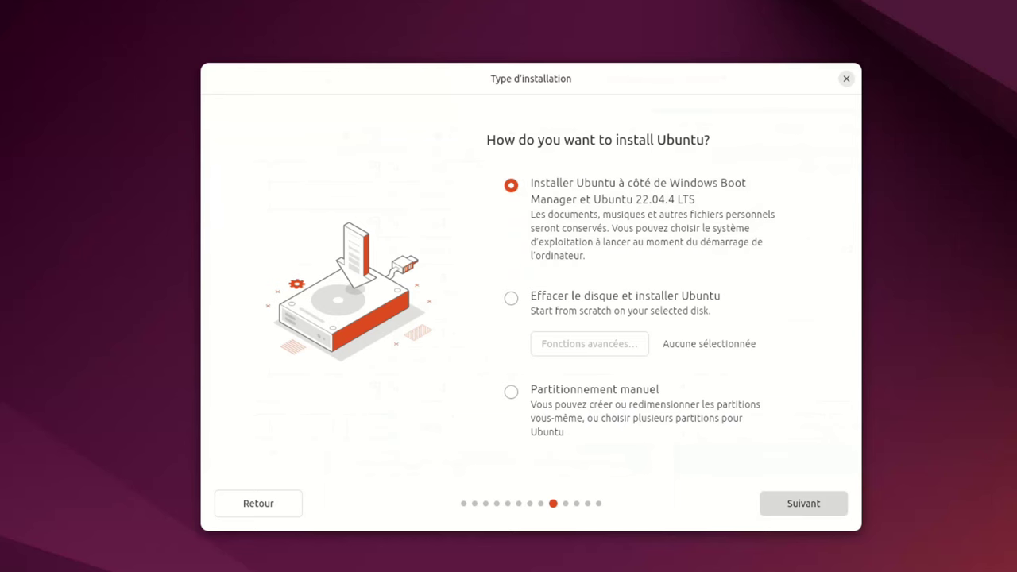
click(802, 503)
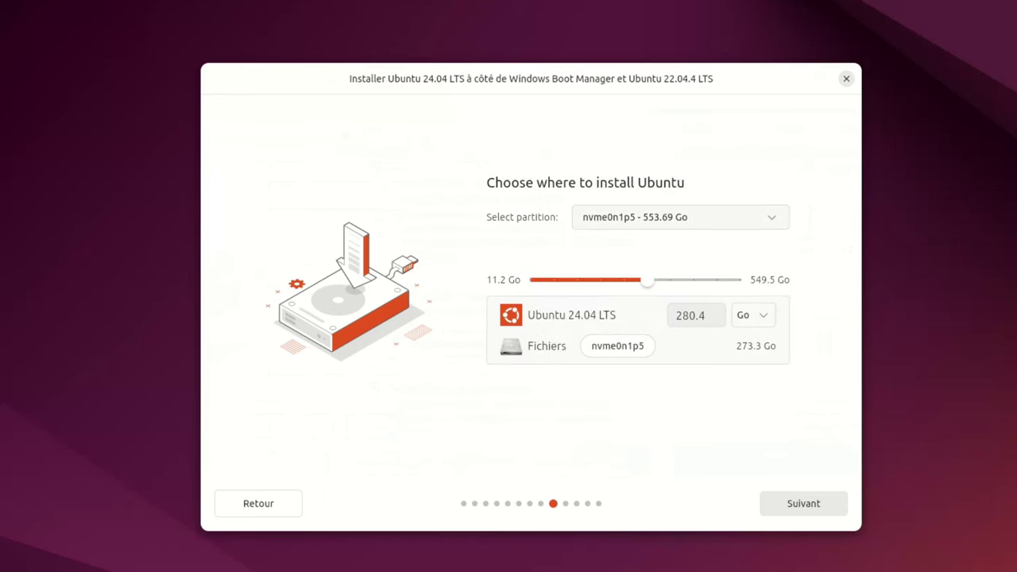
Step: Choose nvme0n1p4, which holds Ubuntu 22.04.4 LTS, as the location and allot about 23.8 Go to Ubuntu 24.04 LTS
click(679, 217)
key(Down)
key(Down)
key(Down)
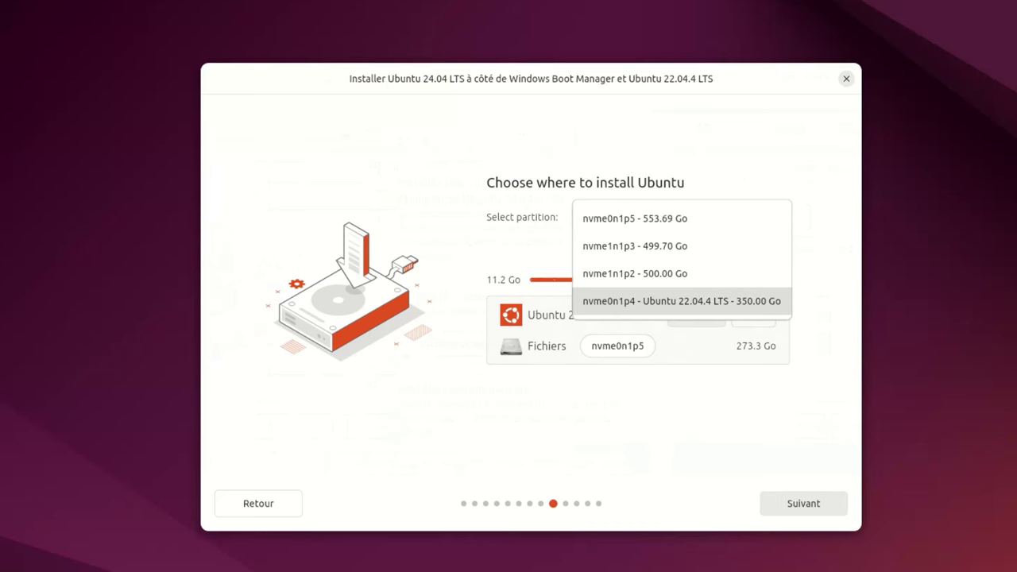
key(Return)
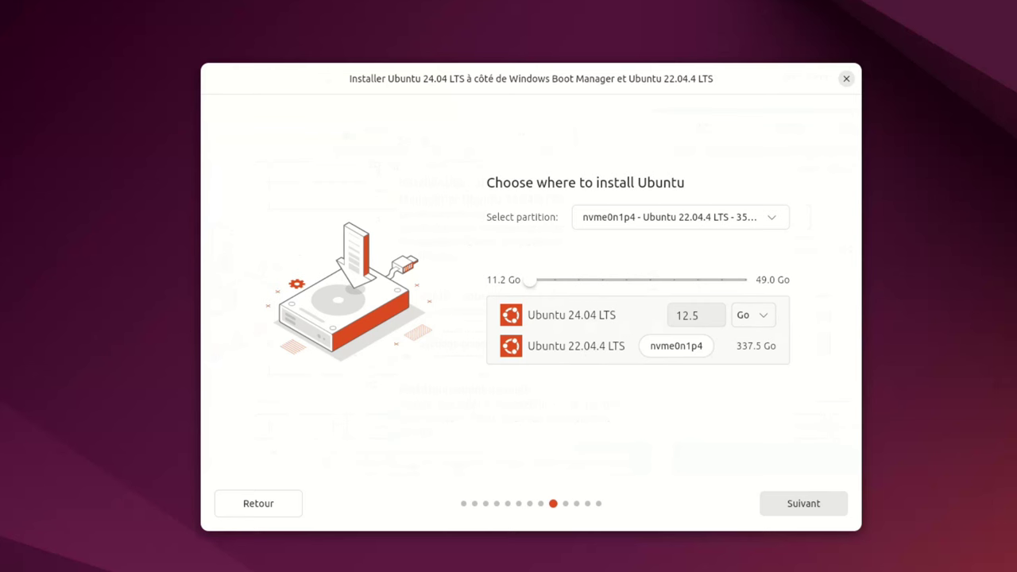
drag(530, 279, 602, 280)
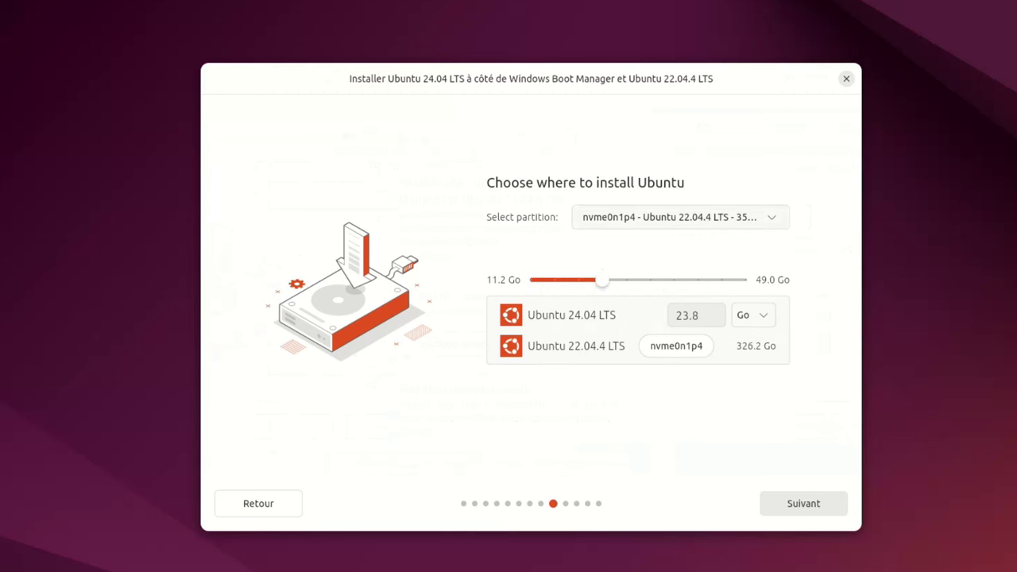
Step: Switch the installation location to the partition nvme0n1p5
click(680, 217)
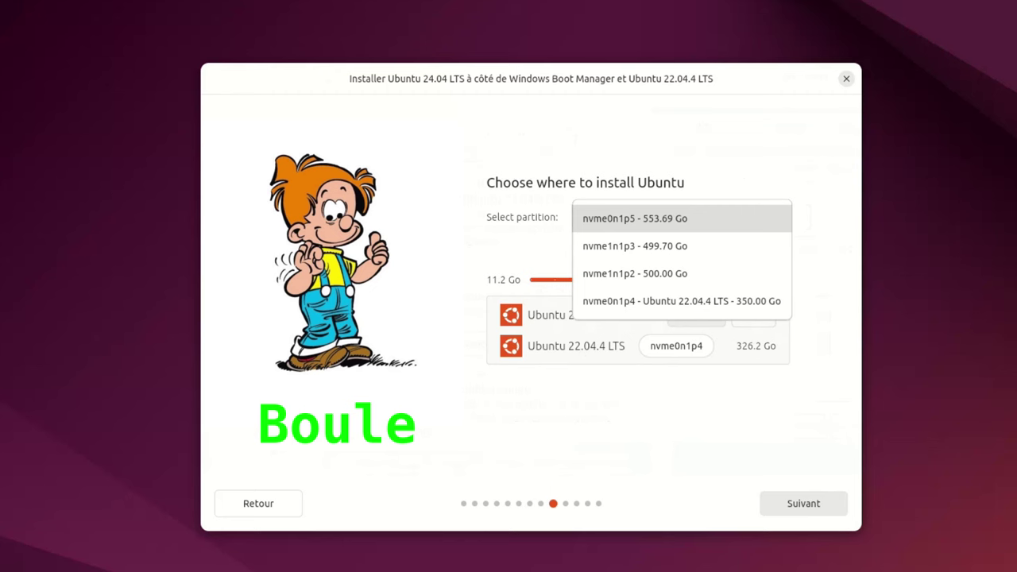
click(681, 218)
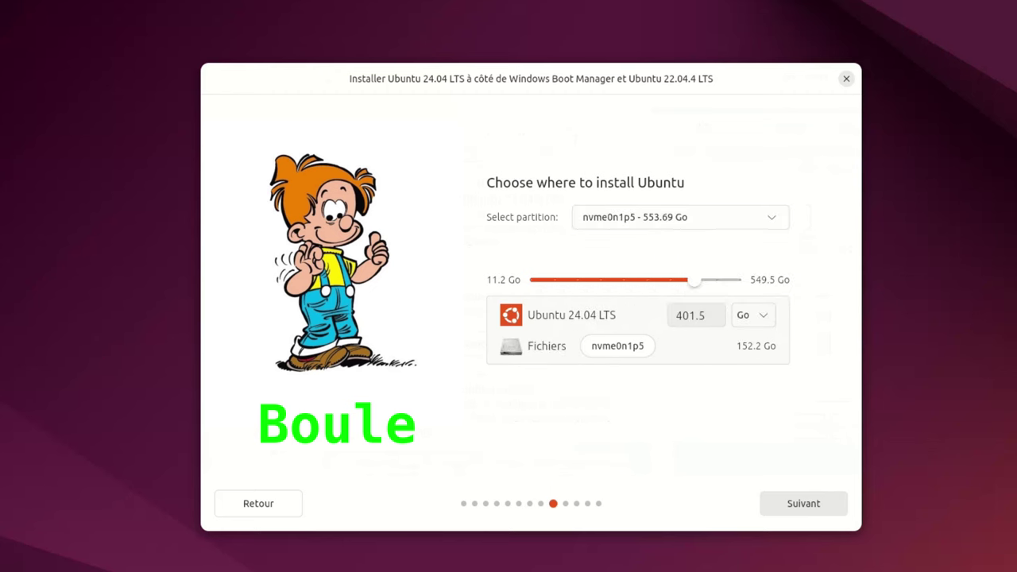
Step: Allot about 200 Go of nvme0n1p5 to Ubuntu 24.04 LTS and continue with the existing account and location settings to the installation summary
click(694, 279)
drag(695, 280, 648, 279)
click(696, 316)
text(200)
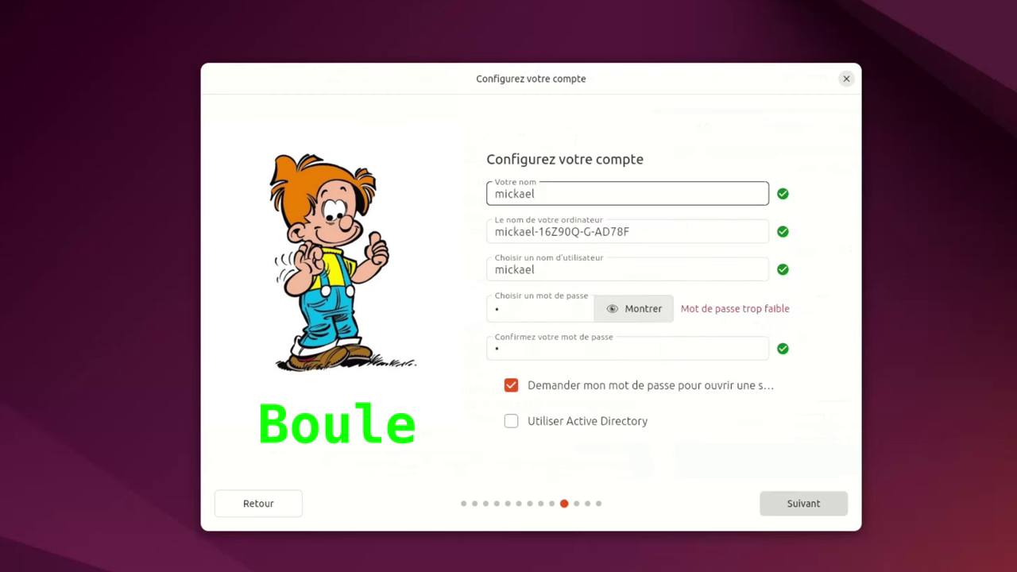
key(Return)
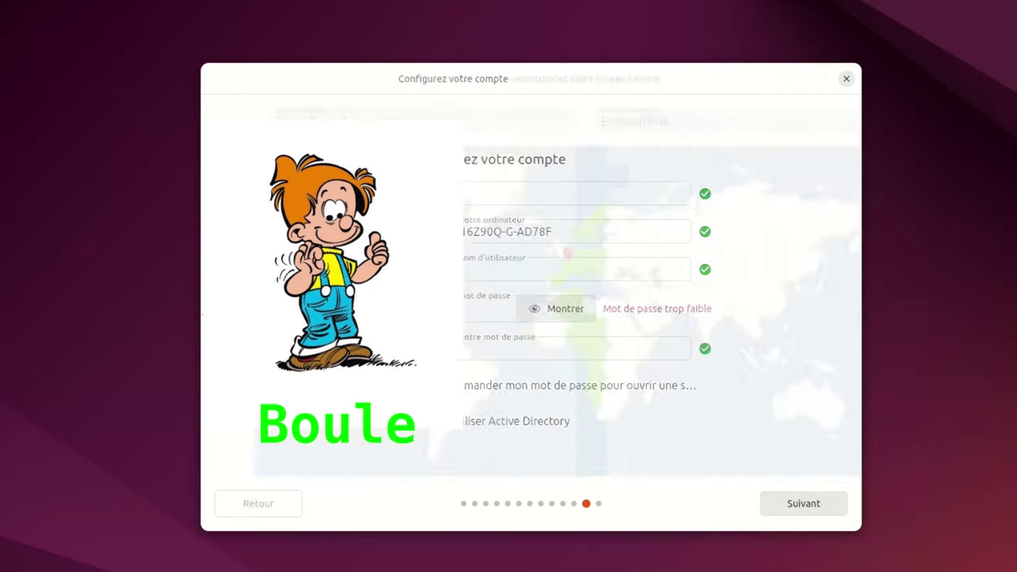
key(Return)
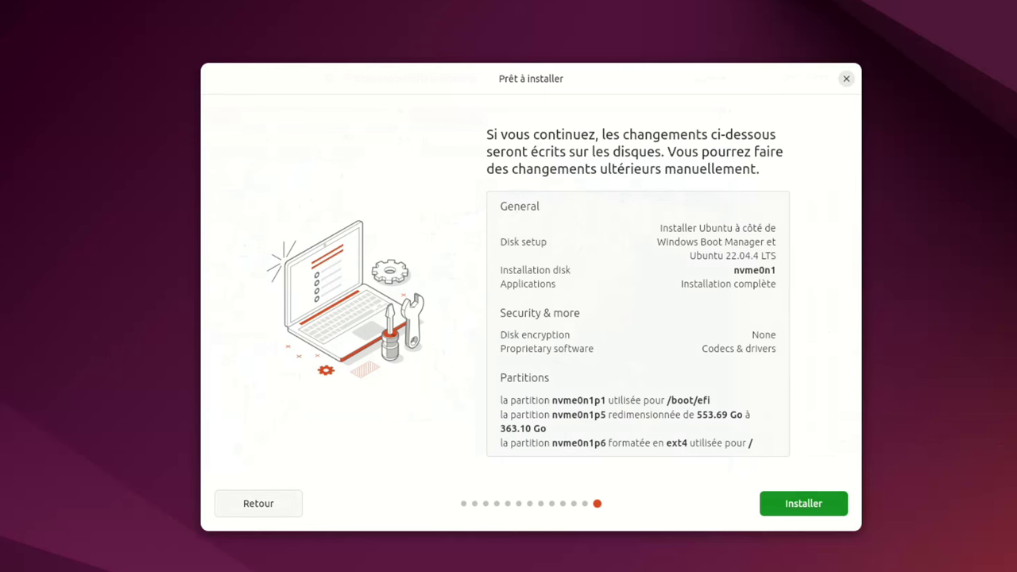
Step: Return to the installation type choice, select manual partitioning and open the partition list
click(258, 502)
click(259, 502)
click(259, 502)
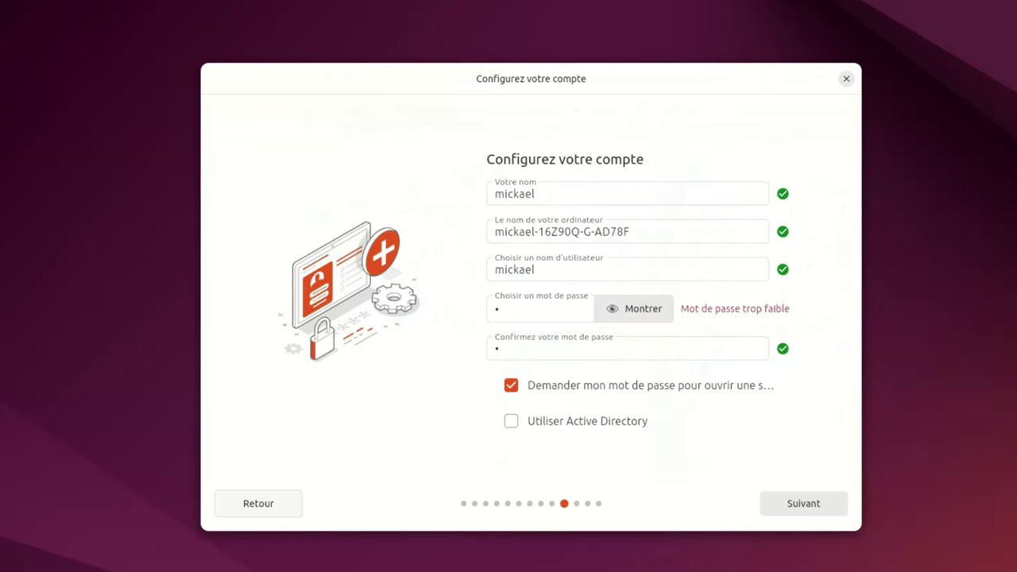
click(511, 392)
click(803, 503)
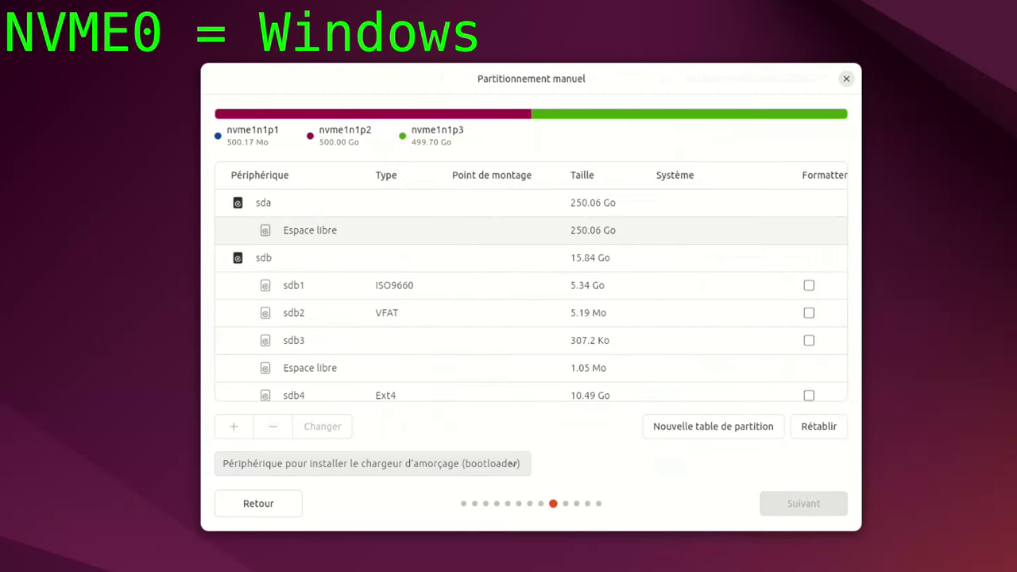
Step: Look through the partitions of the Windows drive nvme0n1 and delete its Ext4 partition nvme0n1p5
scroll(531, 286, down, 5)
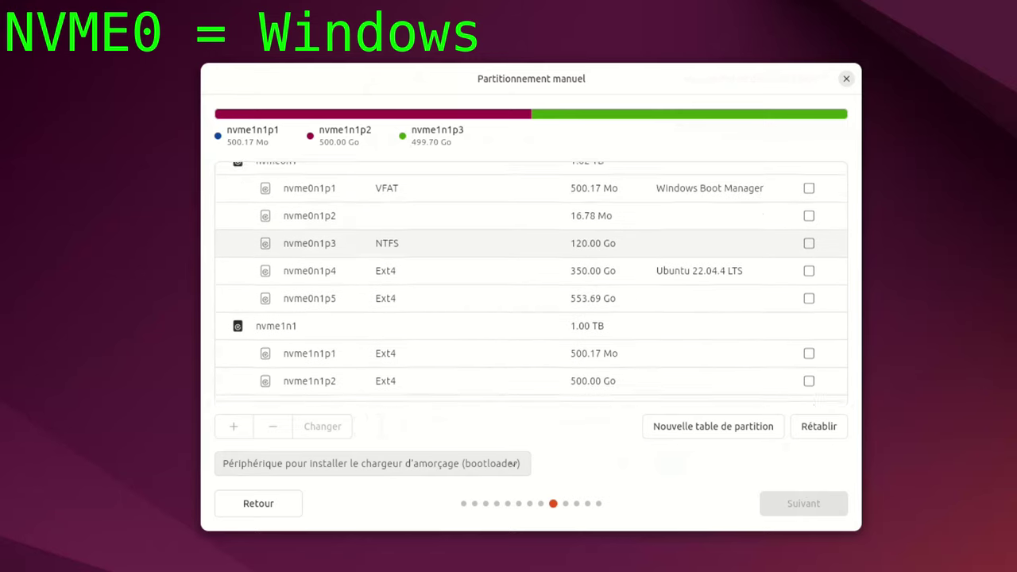
scroll(531, 281, up, 1)
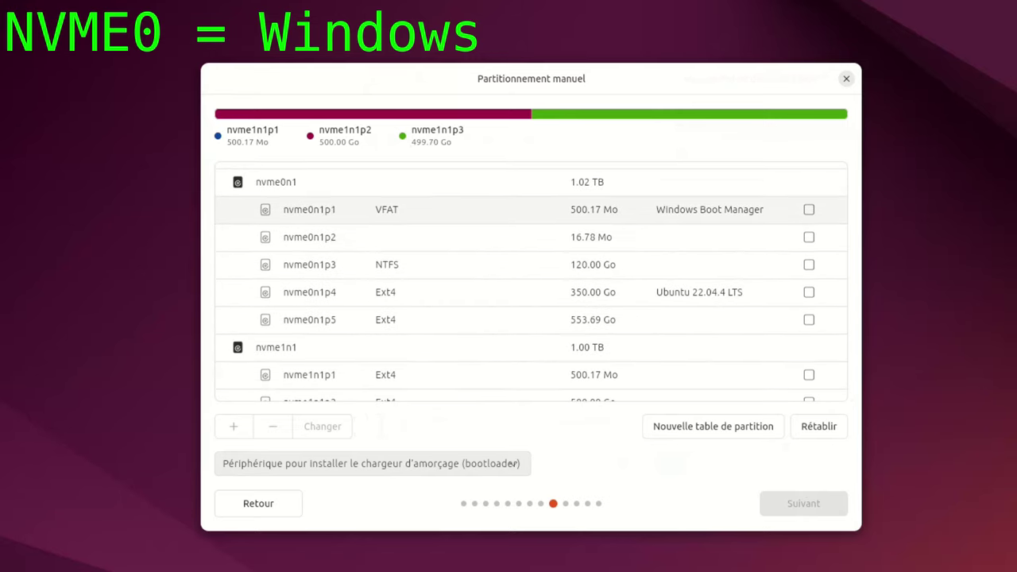
click(519, 210)
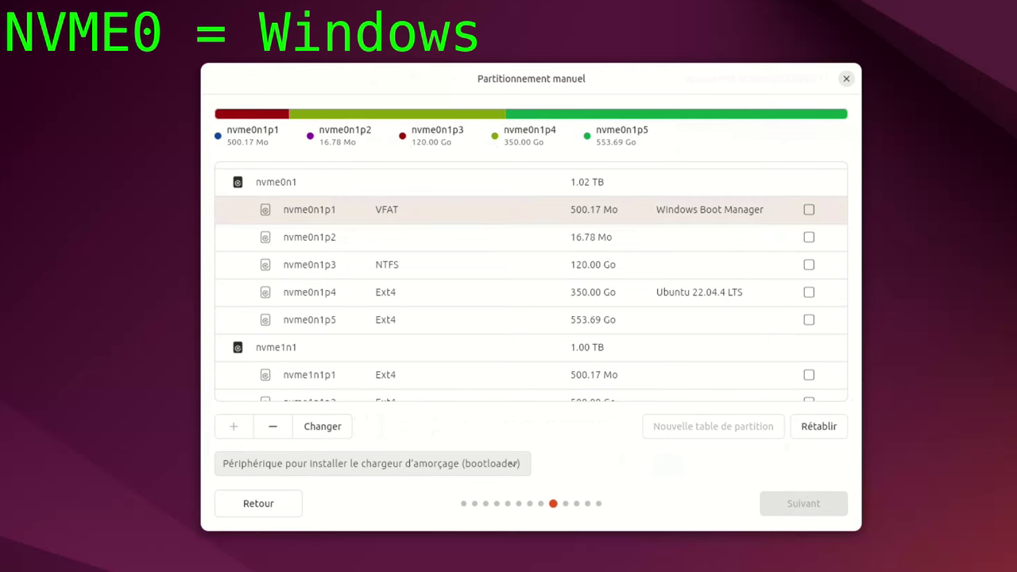
click(516, 265)
click(516, 319)
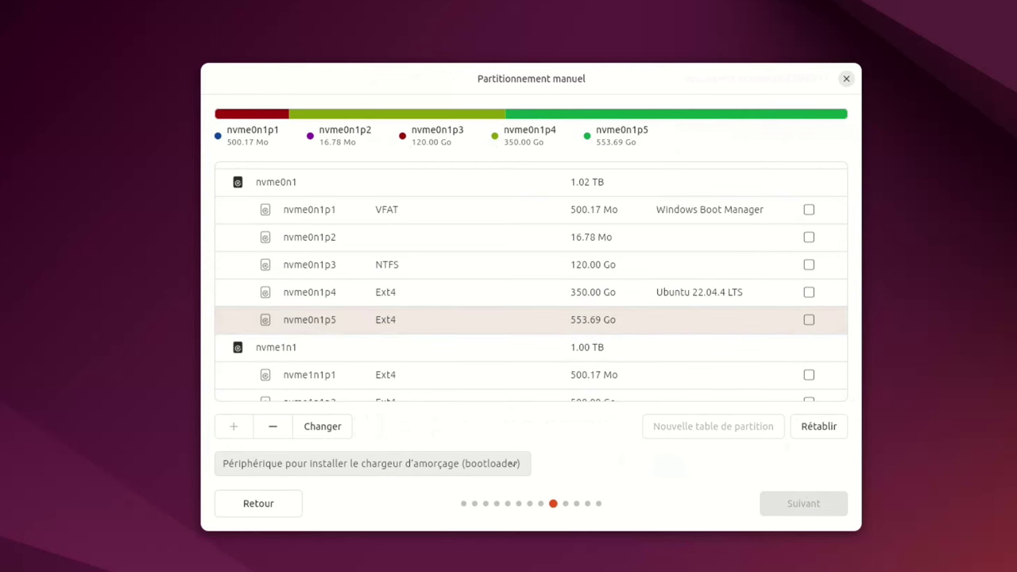
click(273, 426)
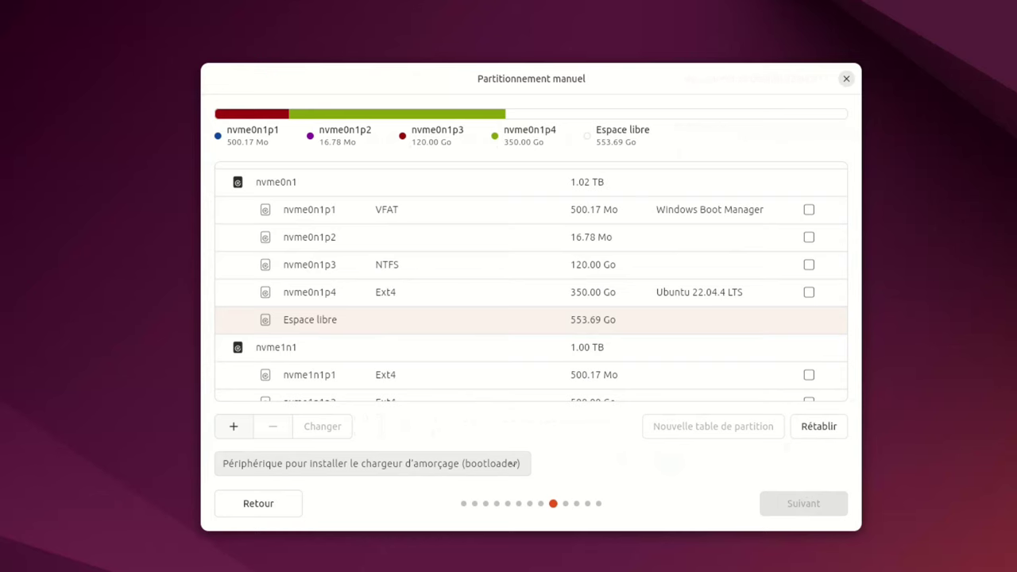
Step: Create an Ext4 partition filling the freed space of nvme0n1, mounted at /, and continue to the installation summary
click(233, 425)
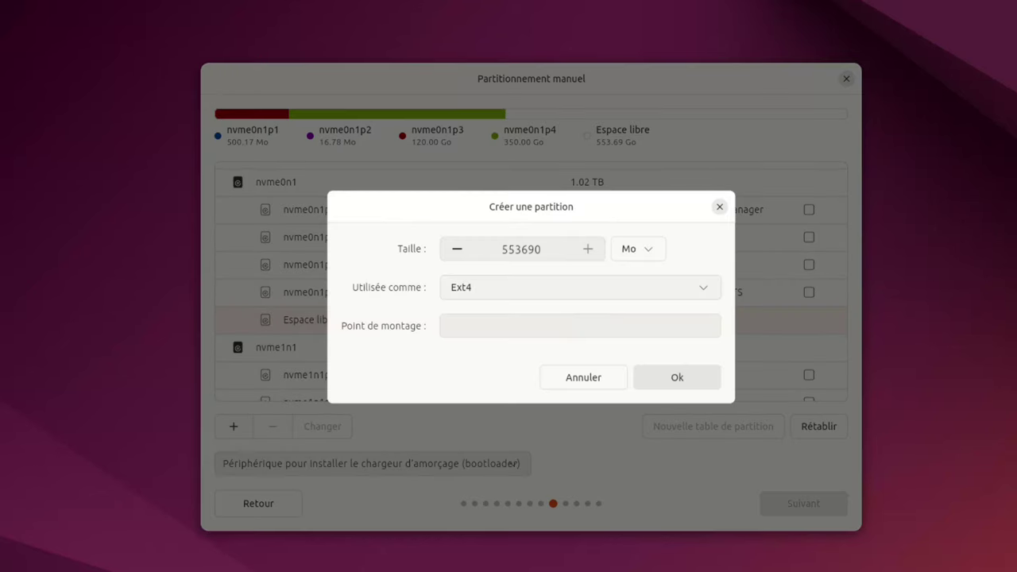
click(579, 287)
click(579, 288)
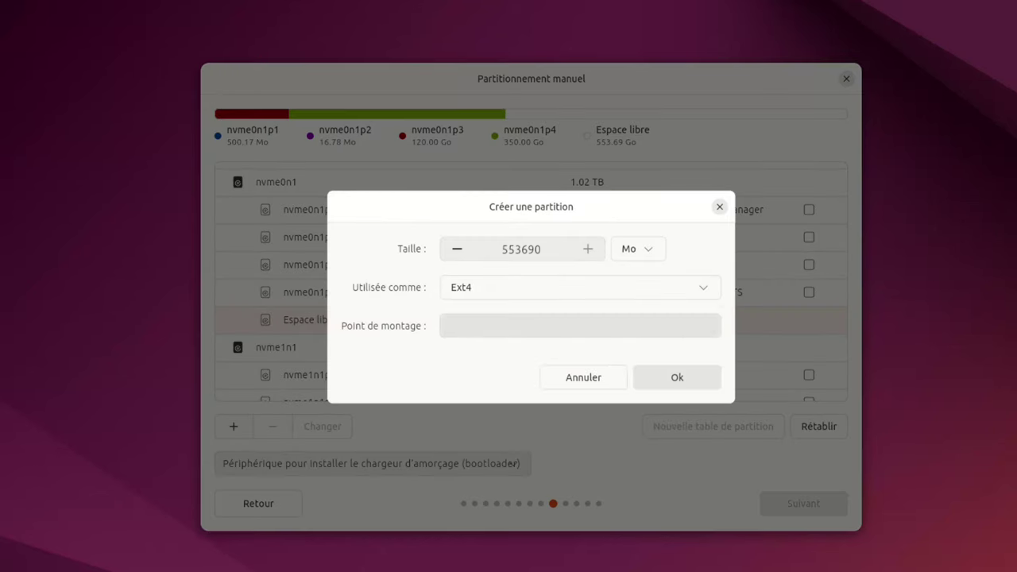
click(579, 325)
click(579, 379)
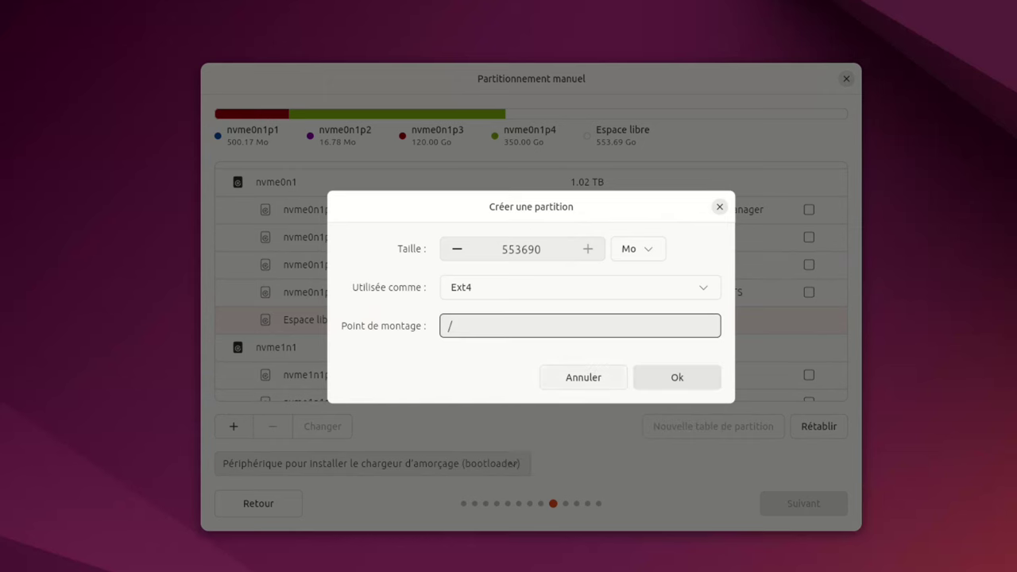
click(676, 377)
key(Return)
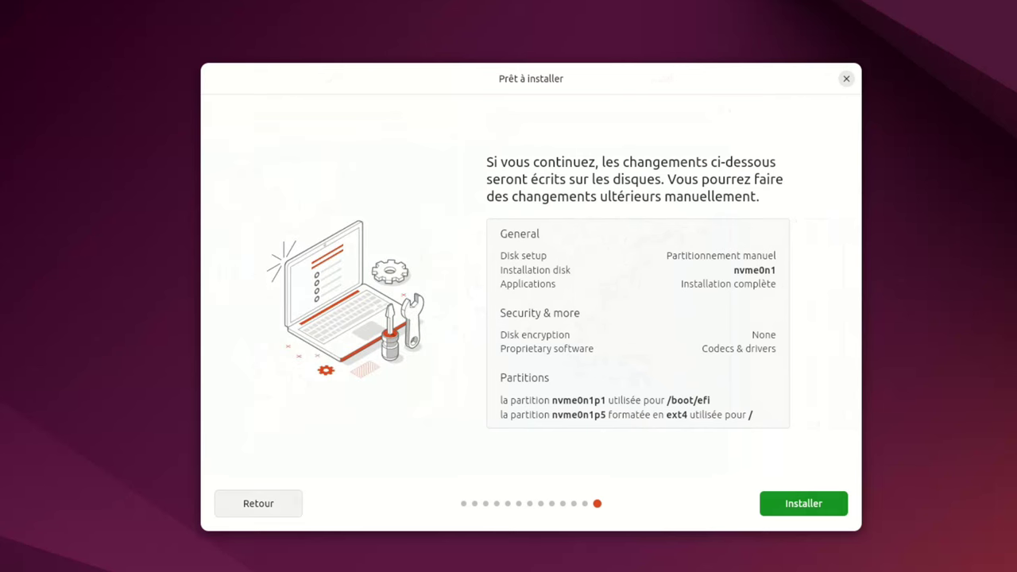
Step: Return from the summary to the manual partitioning page and remove the partition nvme0n1p5 from the original layout again
click(259, 503)
click(258, 503)
click(258, 503)
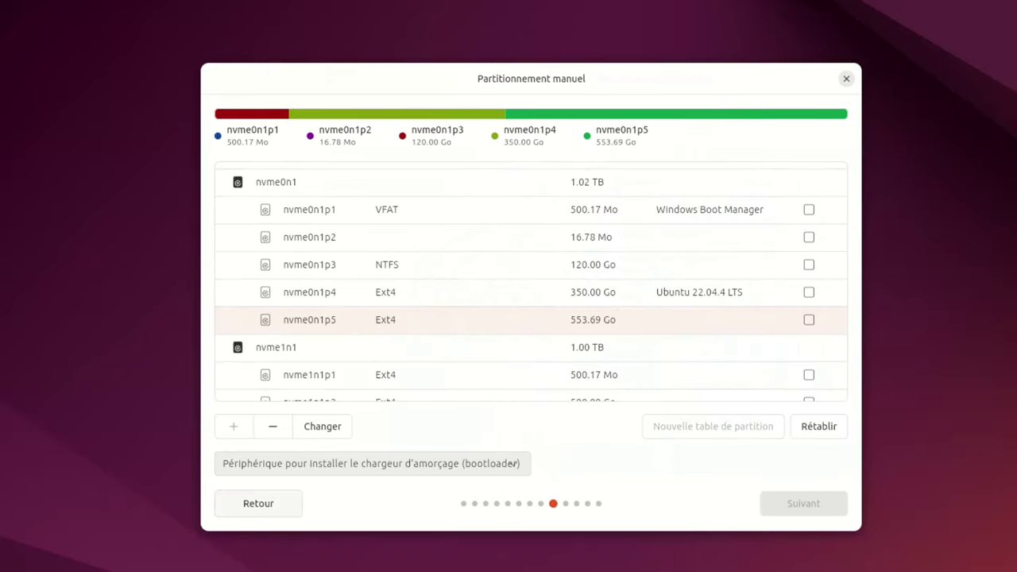
scroll(530, 282, up, 5)
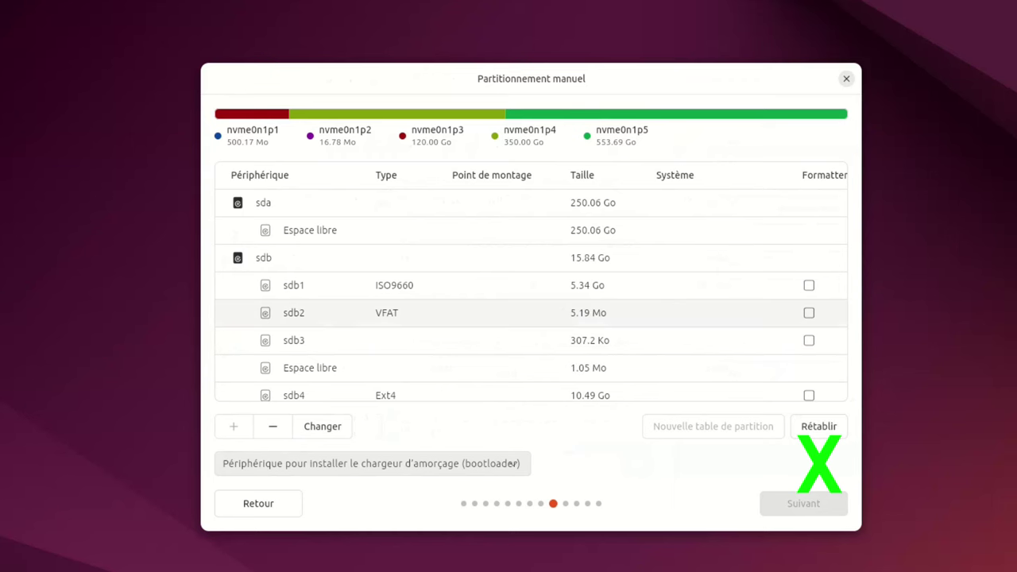
scroll(530, 314, down, 5)
click(531, 357)
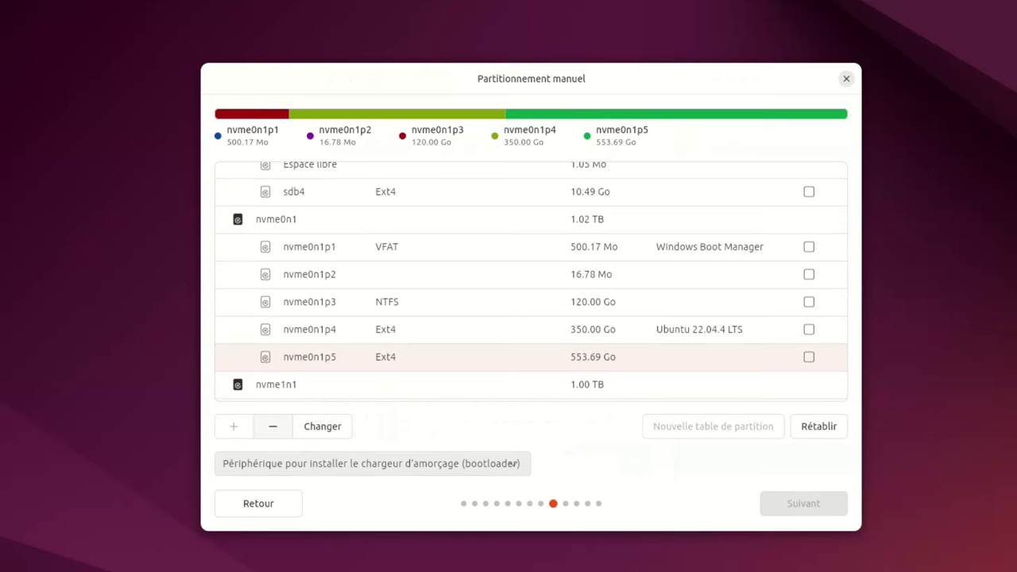
click(273, 426)
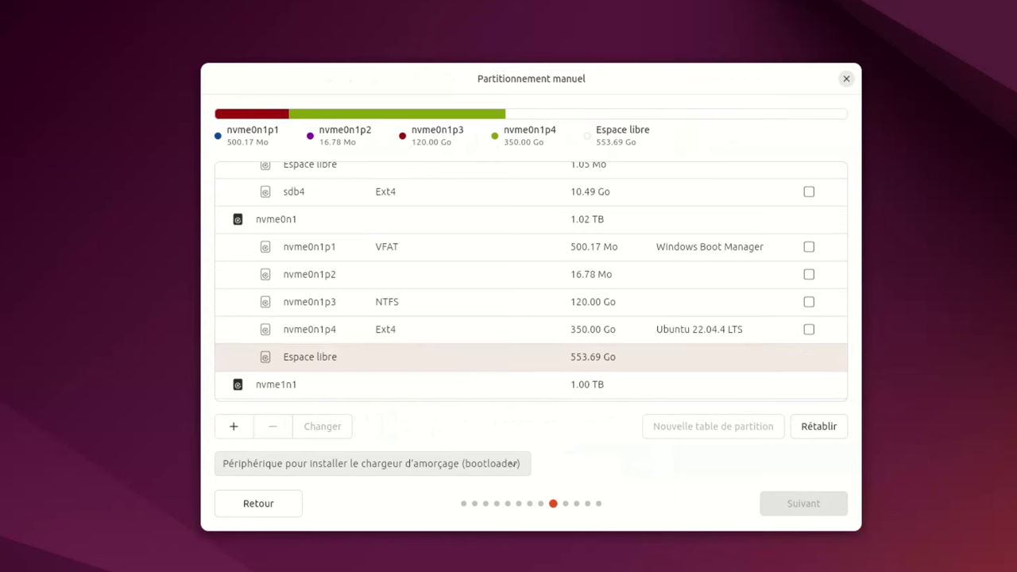
Step: Create a 200 Go Ext4 partition mounted at / in the free space of nvme0n1
click(234, 426)
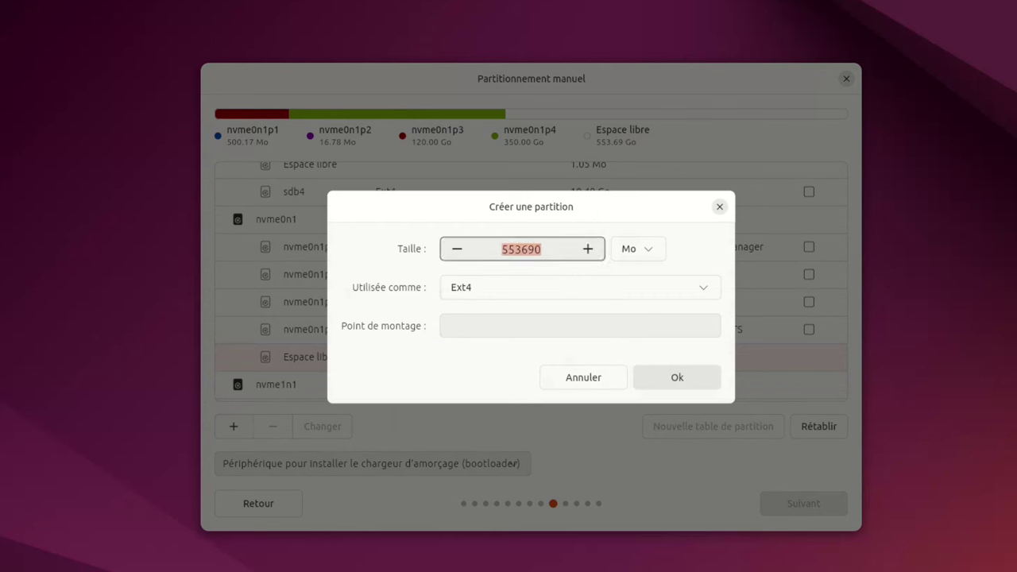
click(521, 248)
click(637, 249)
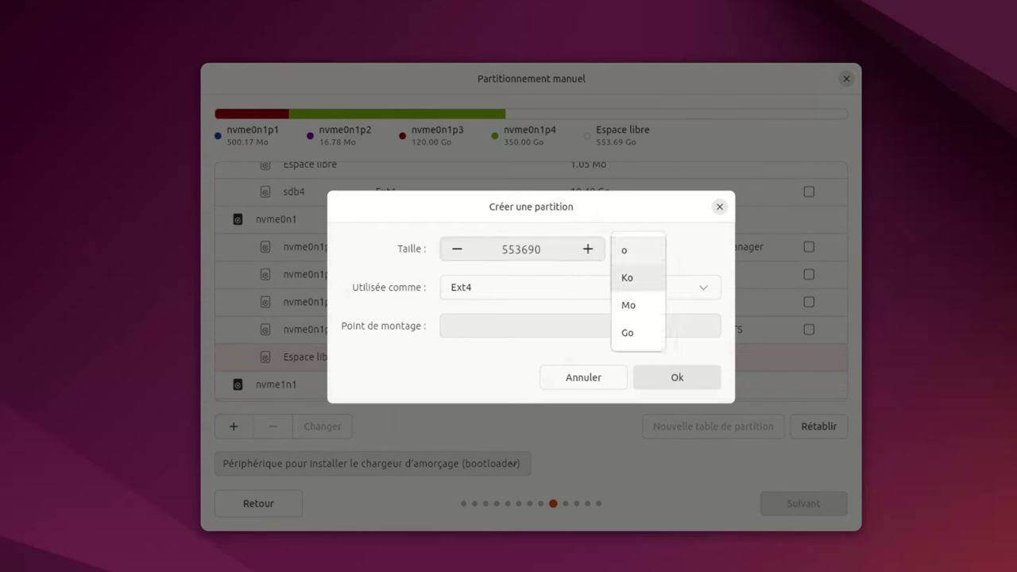
key(Return)
key(shift+Tab)
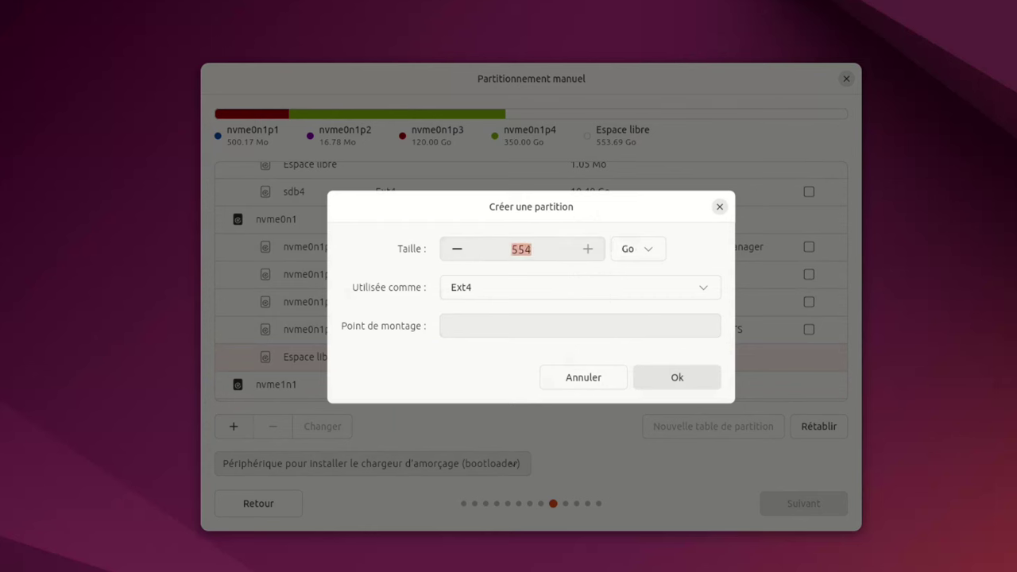
text(200)
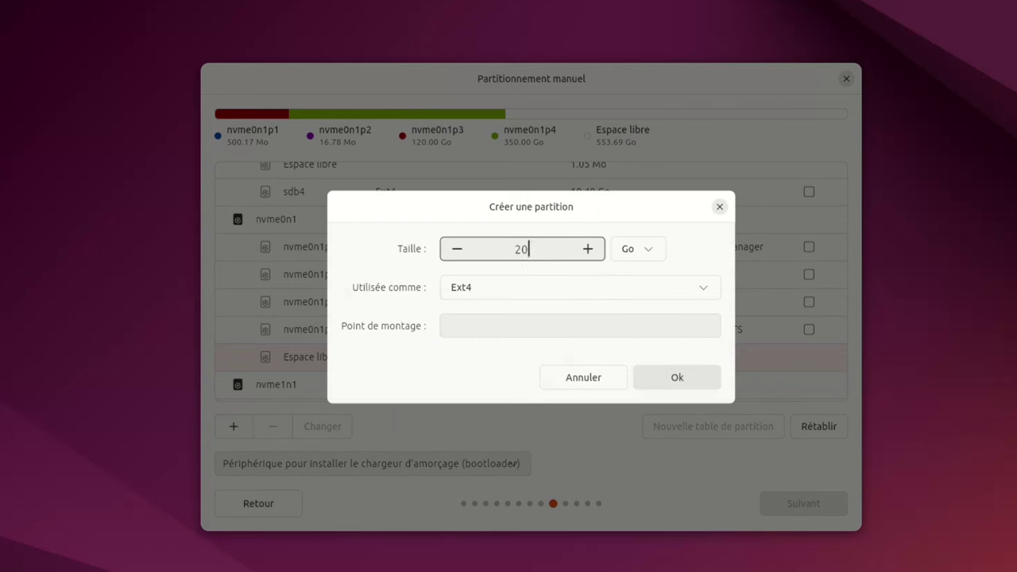
key(Tab)
key(space)
key(Return)
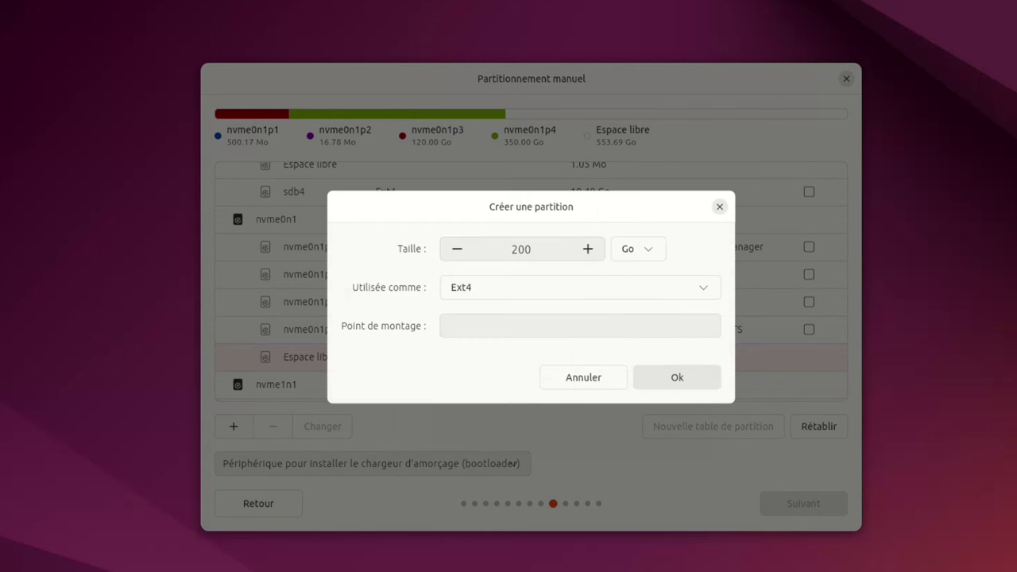
key(Tab)
text(/)
key(Return)
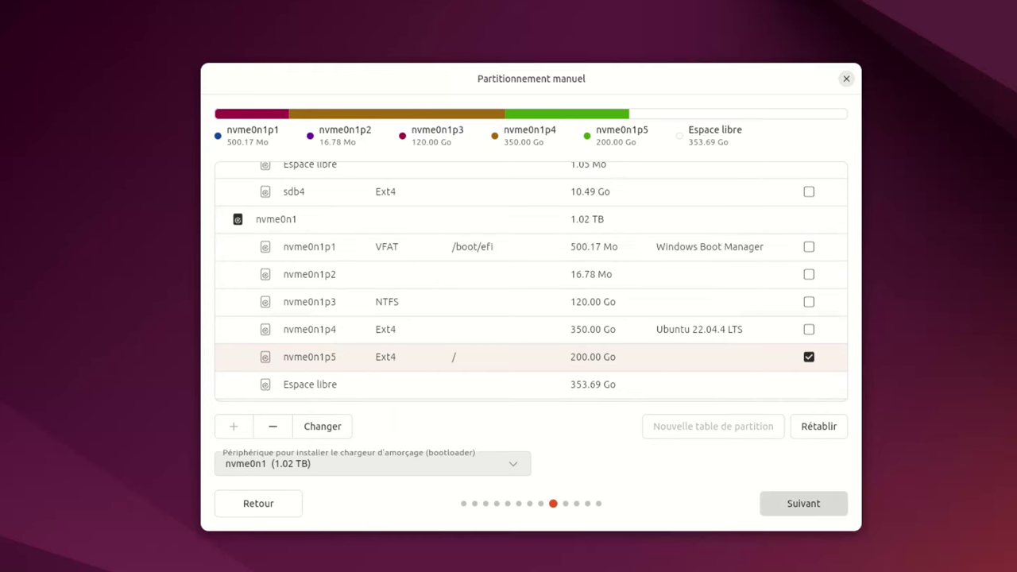
Step: Continue past the account and location settings to the summary of the manual partitioning
click(802, 503)
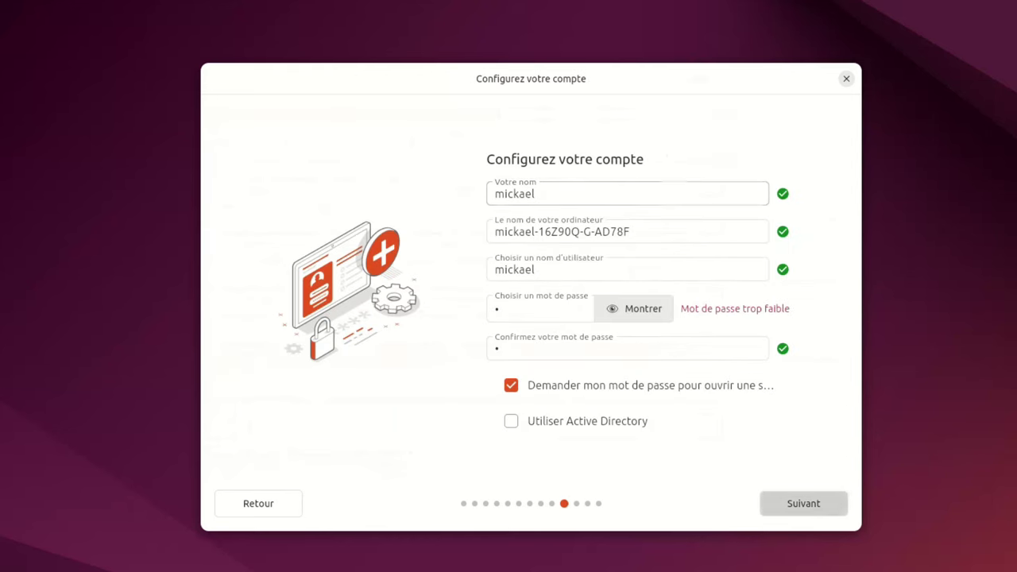
click(803, 503)
click(803, 503)
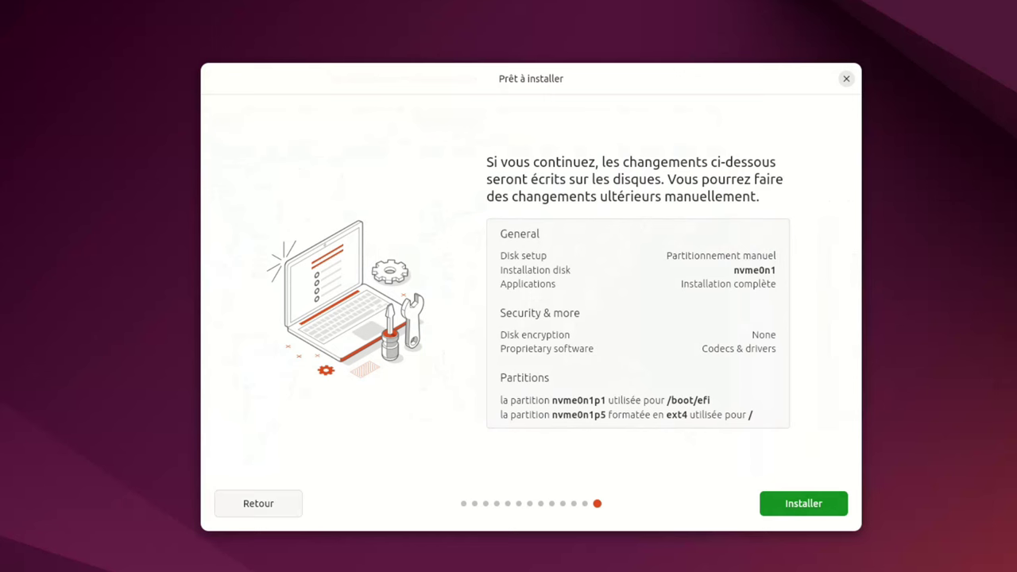
Step: Return from the summary to the manual partitioning page and look over the listed drives and partitions
click(258, 503)
click(258, 503)
click(258, 503)
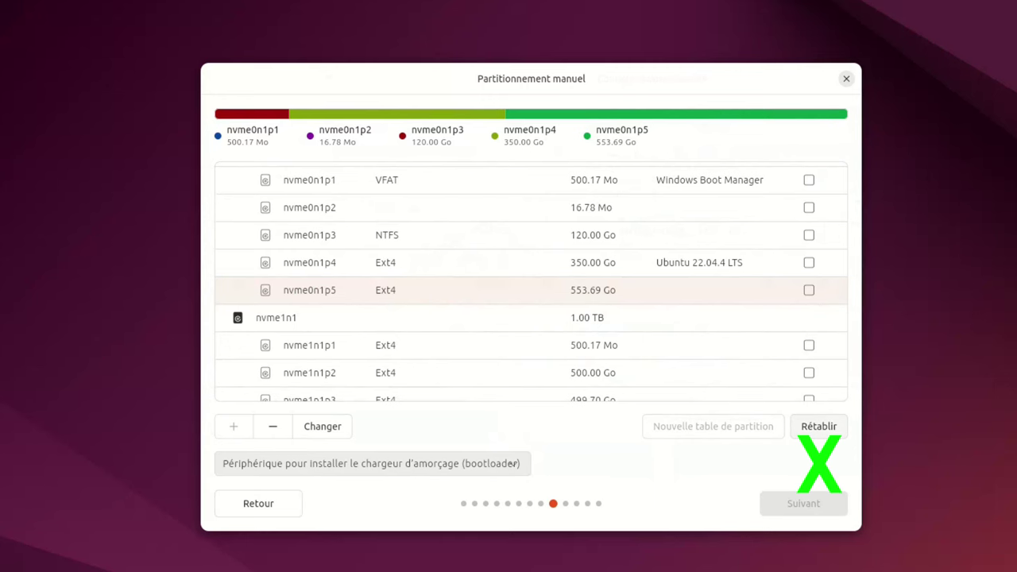
scroll(531, 234, down, 1)
scroll(531, 235, up, 6)
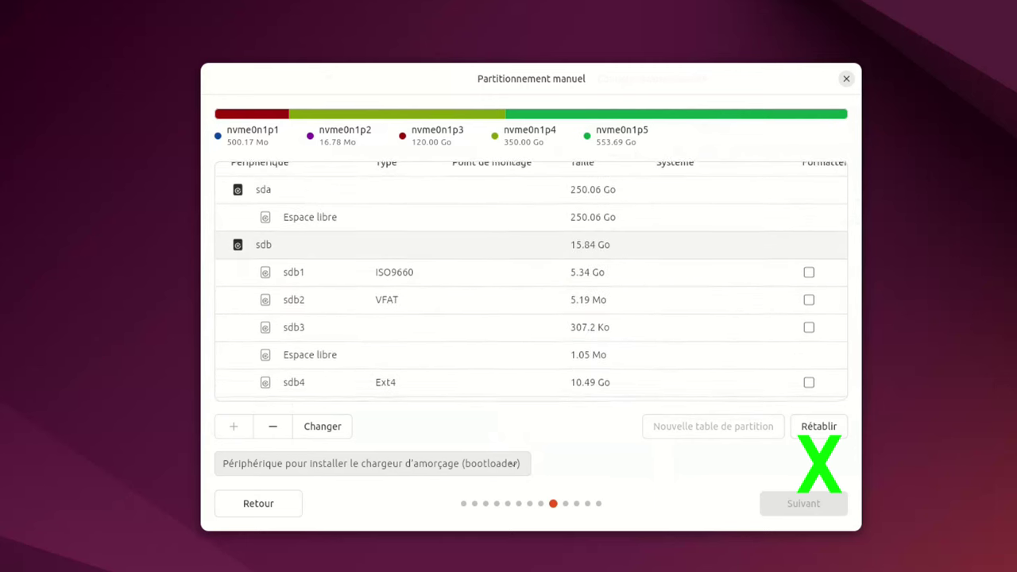
scroll(531, 234, down, 6)
scroll(530, 231, up, 1)
scroll(530, 230, down, 1)
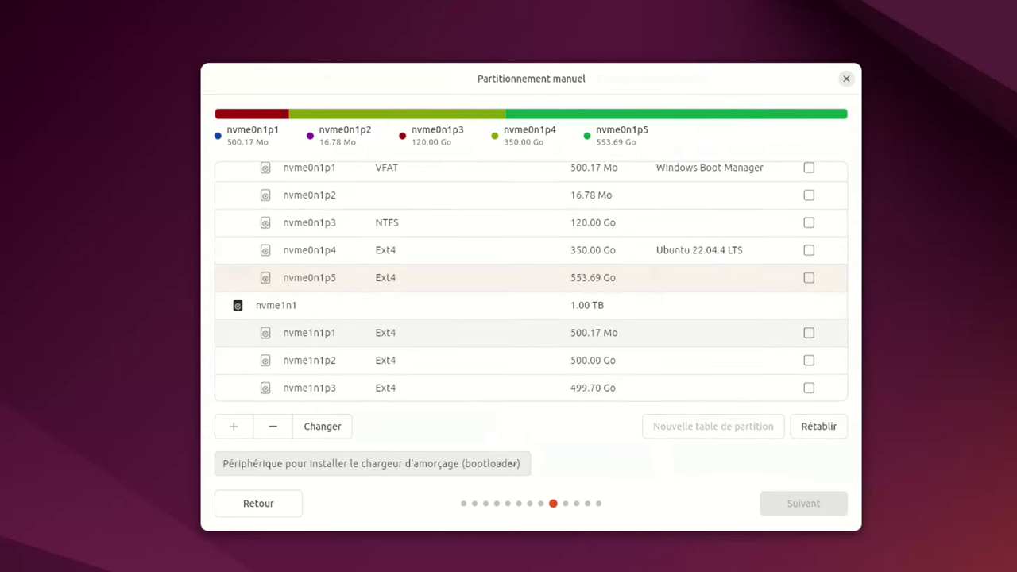
Step: Create an Ext4 partition using all 250057 Mo of free space on sda, mounted at /
scroll(531, 282, up, 5)
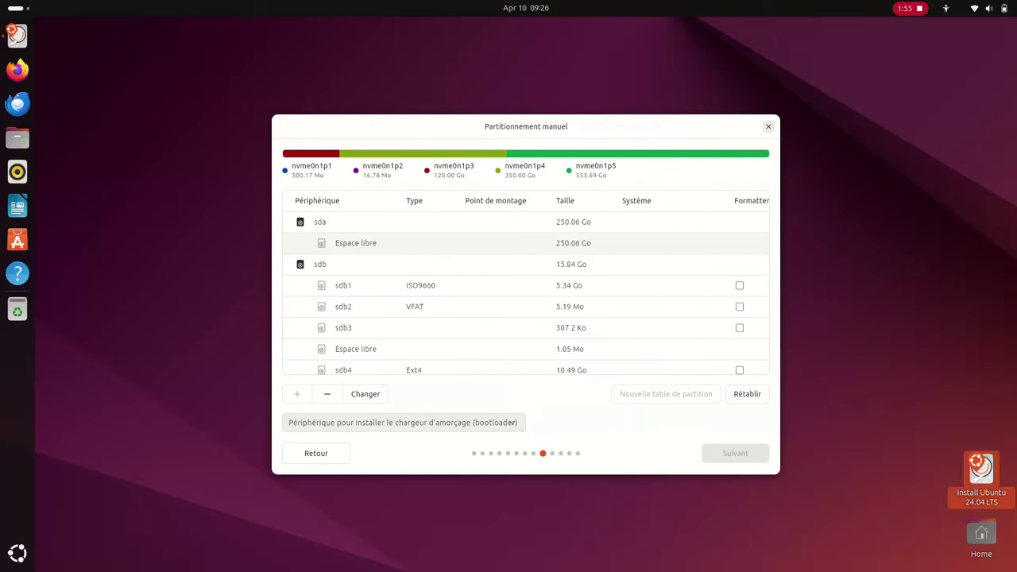
click(373, 246)
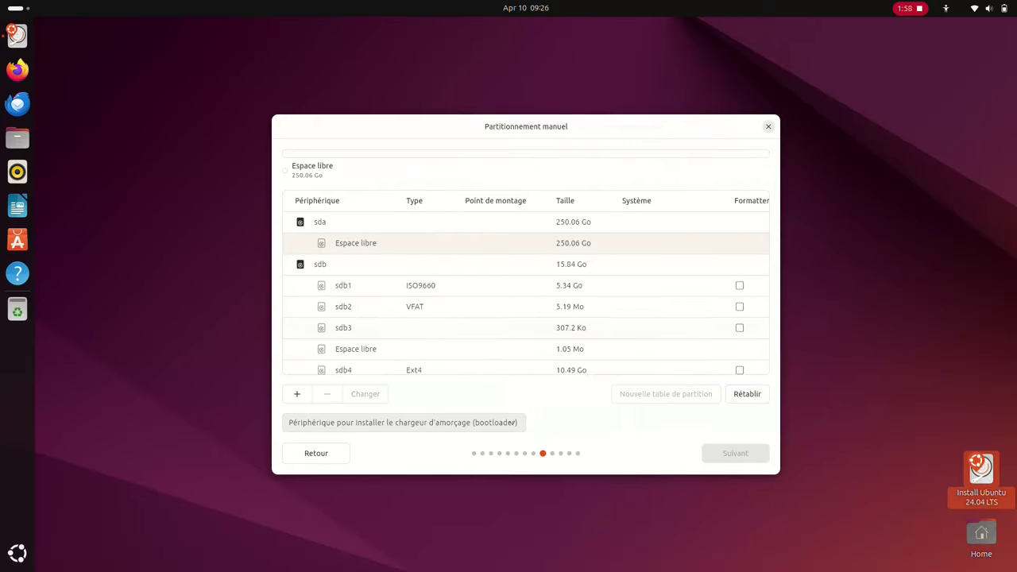
click(296, 394)
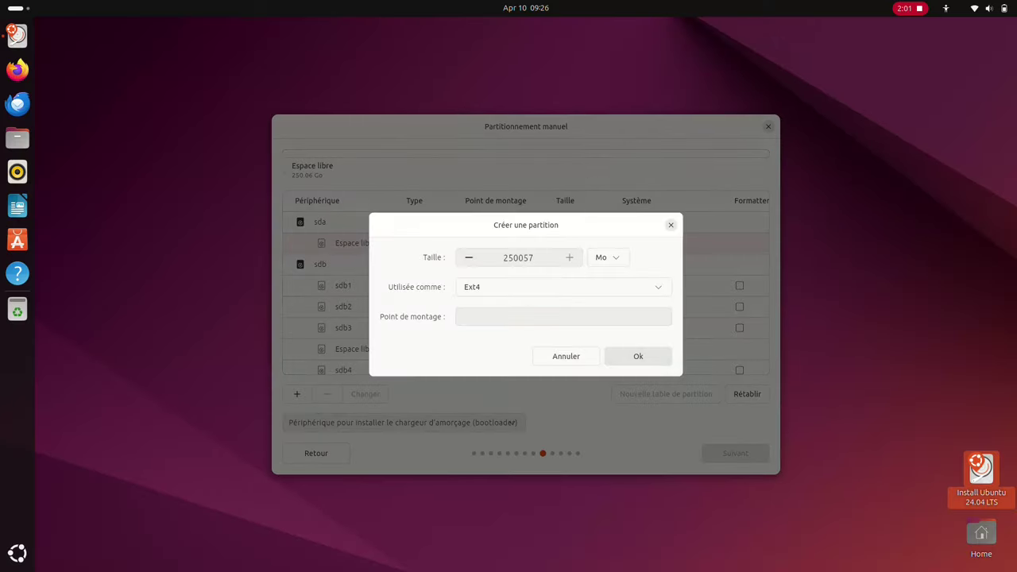
click(563, 316)
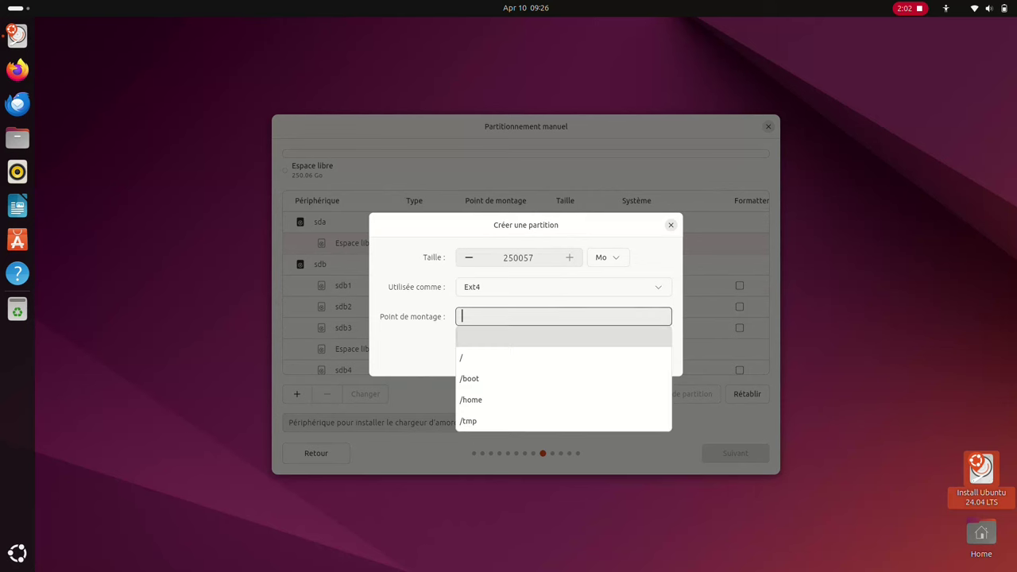
click(563, 357)
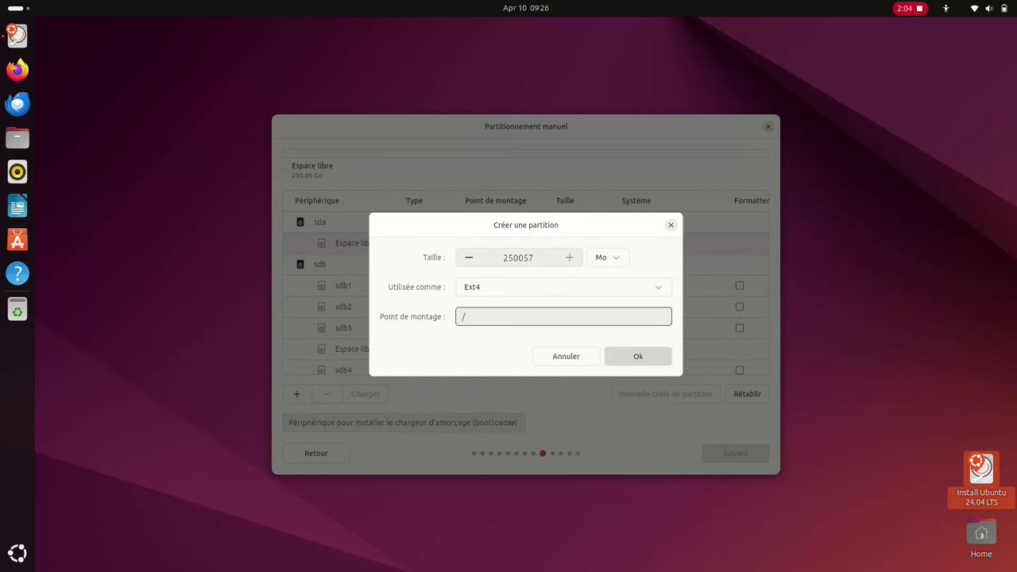
key(Return)
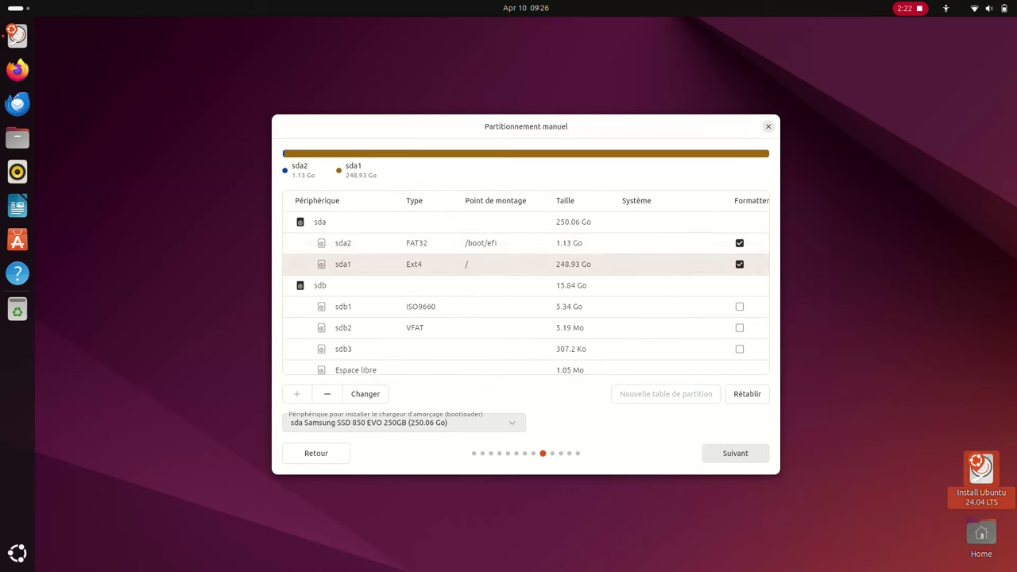
Step: Revert all planned partition changes and look over the original drives and partitions in the manual partitioning list
click(746, 393)
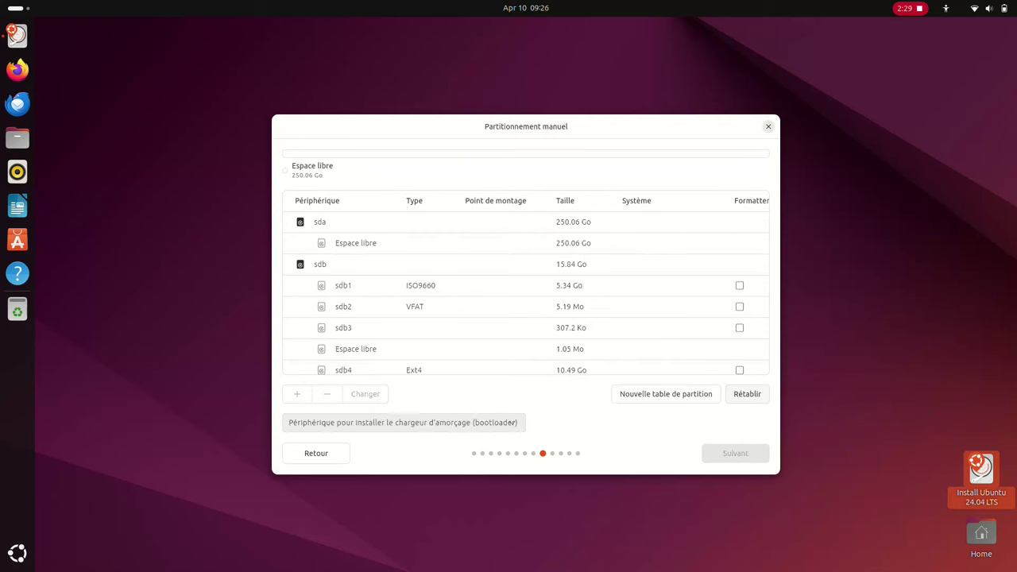
scroll(525, 283, down, 5)
scroll(525, 283, up, 5)
scroll(525, 282, down, 3)
scroll(525, 282, down, 3)
scroll(525, 282, up, 2)
scroll(525, 283, down, 3)
scroll(525, 282, up, 4)
scroll(525, 283, down, 3)
scroll(525, 283, up, 3)
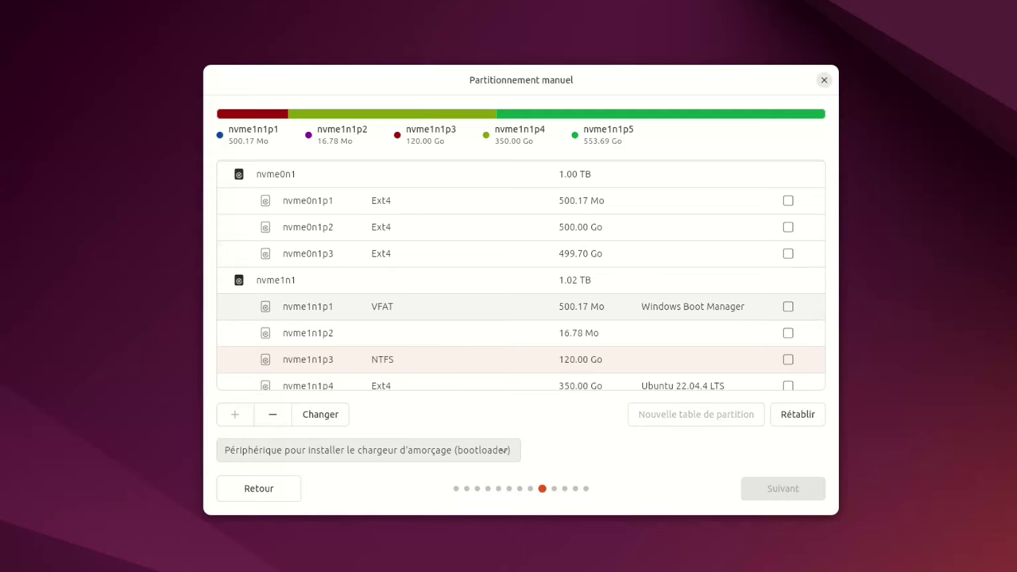
Step: Return to the installation type and continue with installing Ubuntu alongside Windows Boot Manager and Ubuntu 22.04.4 LTS
click(258, 487)
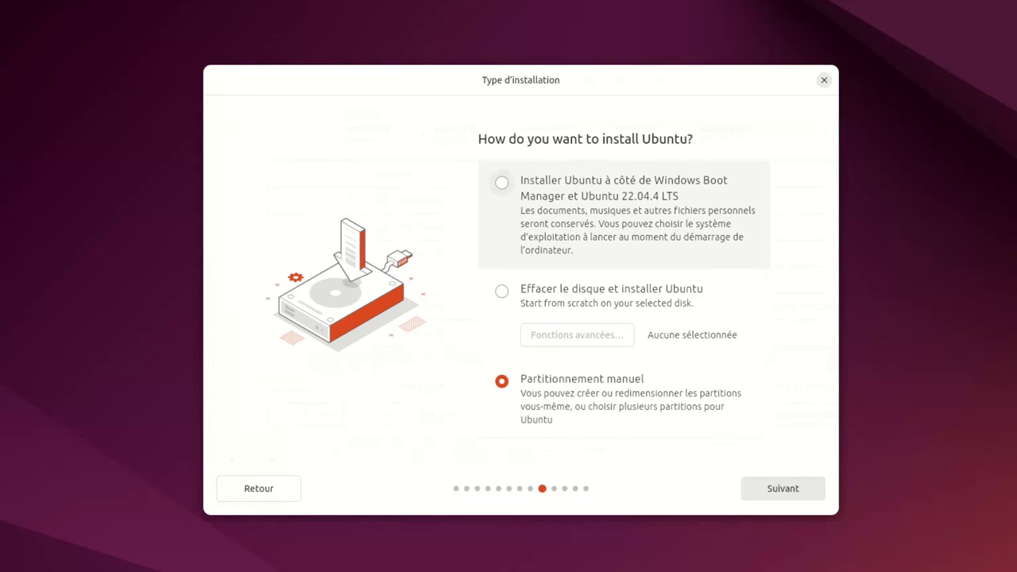
click(502, 182)
click(782, 487)
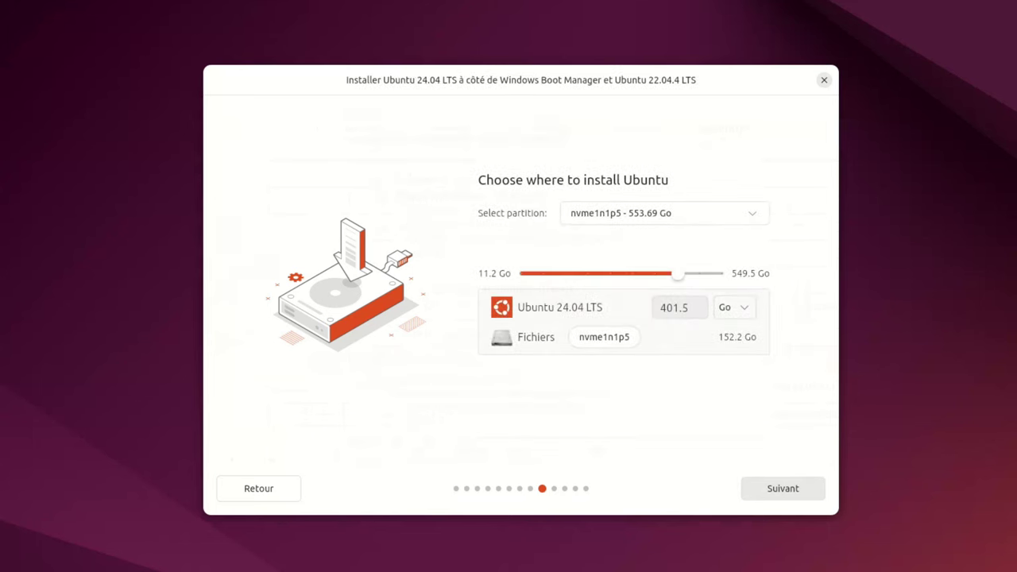
Step: Examine which partitions are offered as the location for the side-by-side Ubuntu 24.04 installation
click(664, 213)
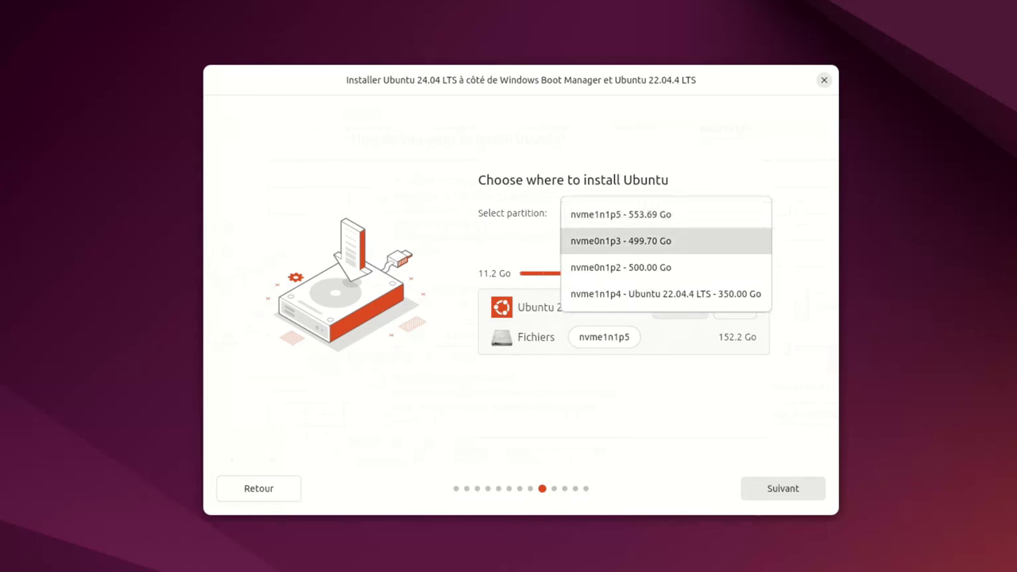
key(Down)
key(Up)
key(Up)
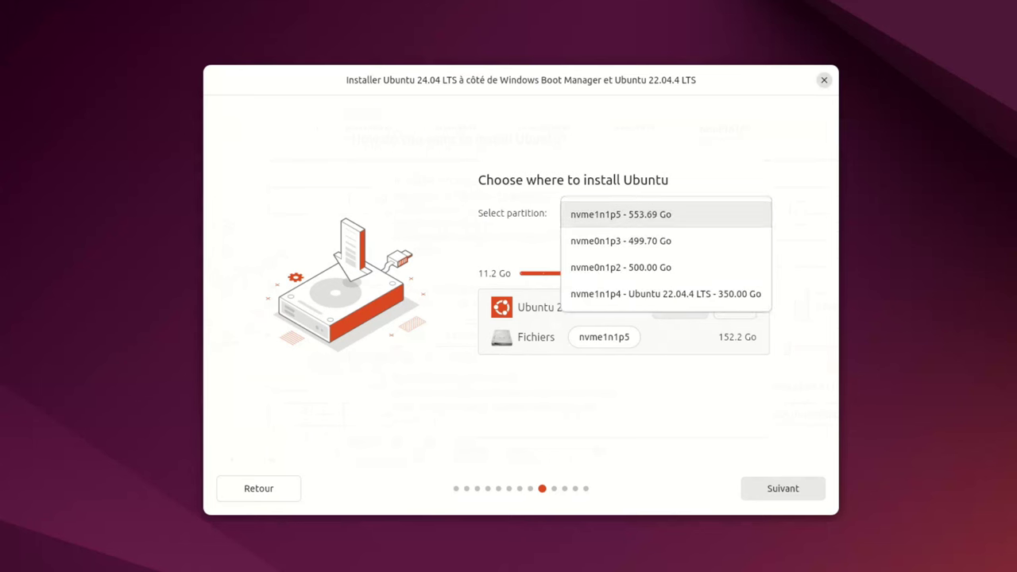
key(Down)
key(Up)
key(Down)
key(Down)
key(Up)
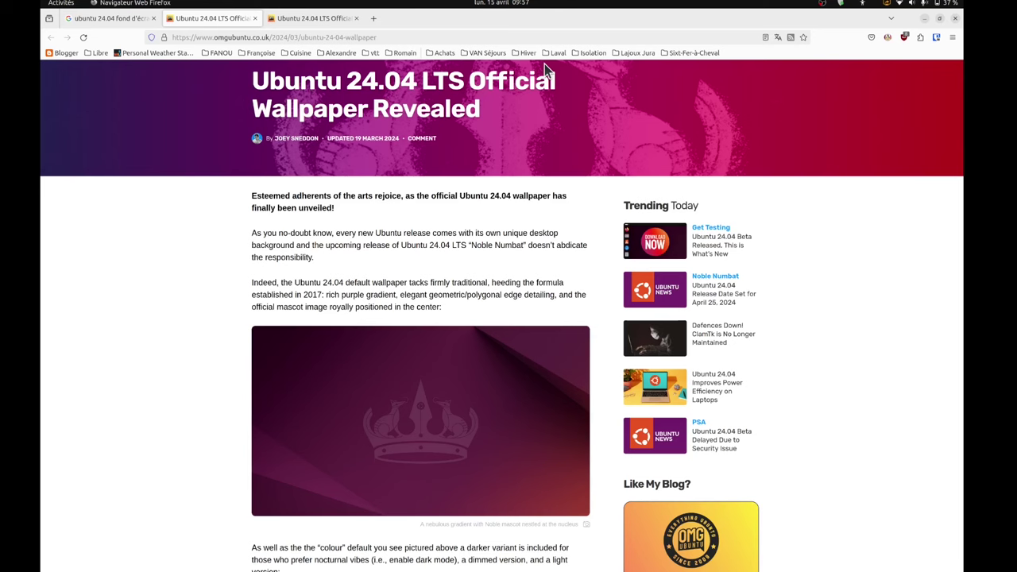